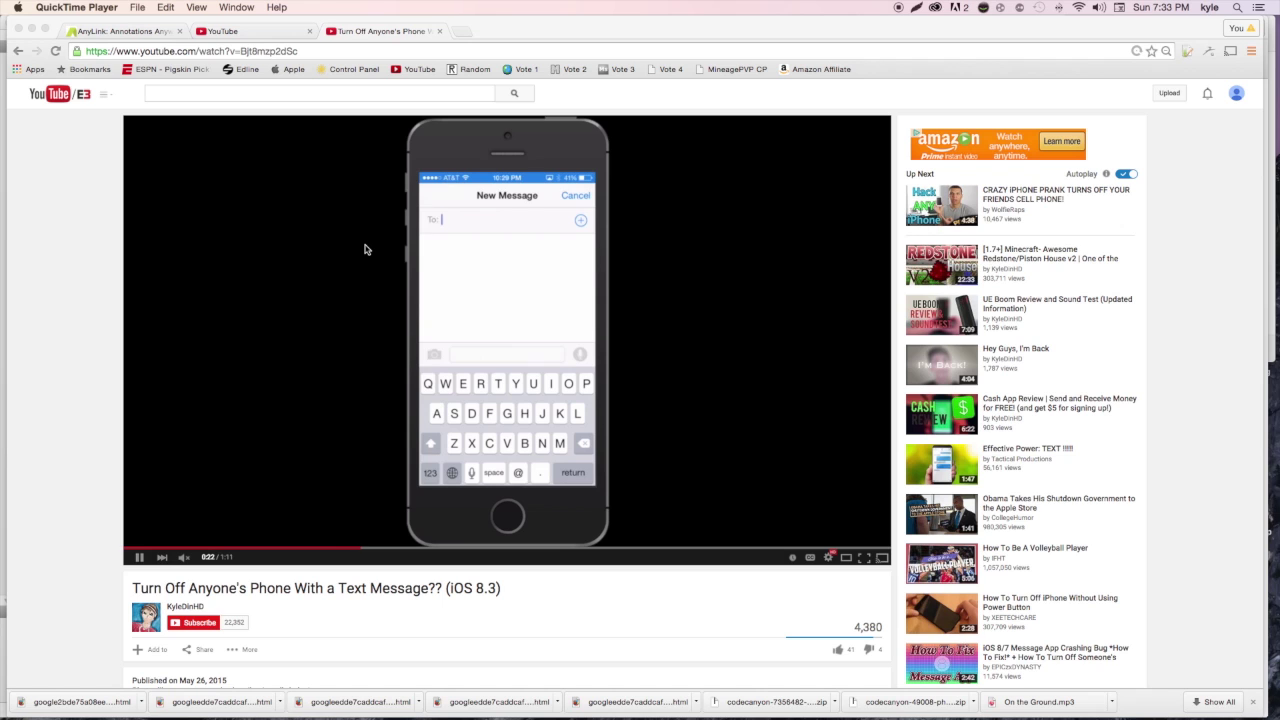
# Open the video's info card and show its Visit Pastebin link opening the Pastebin page
pyautogui.click(100, 295)
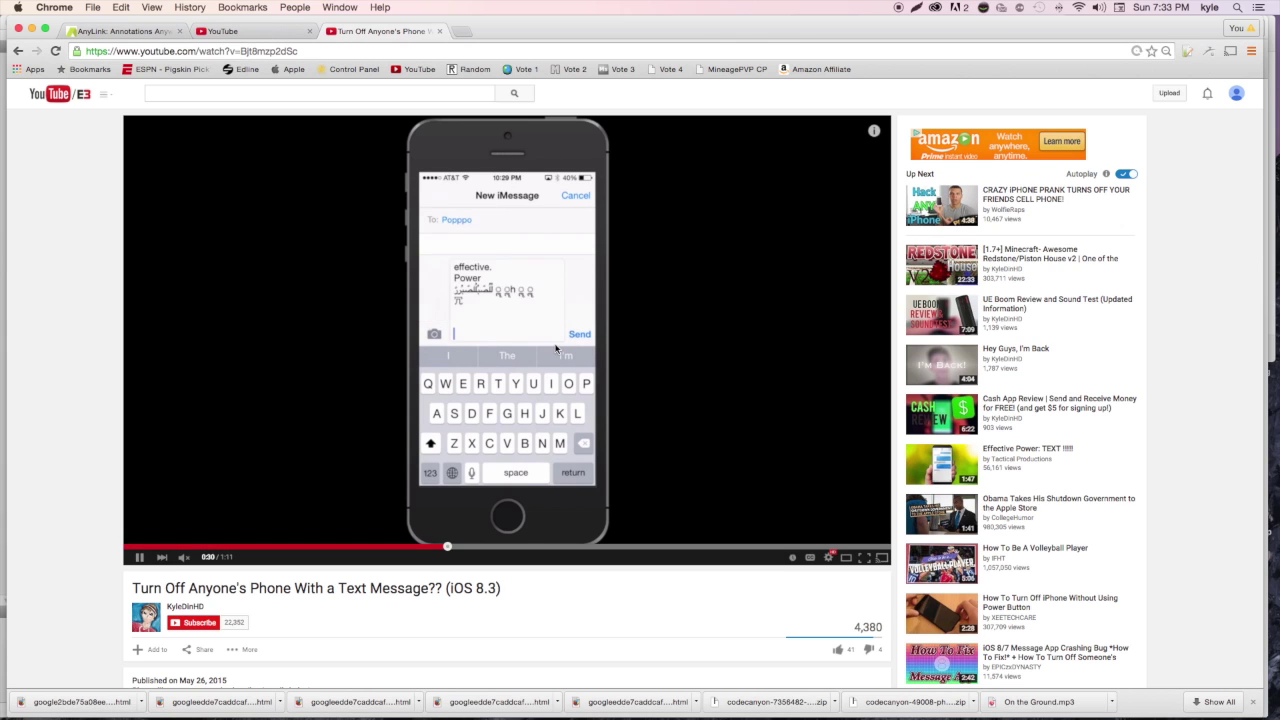
pyautogui.click(873, 135)
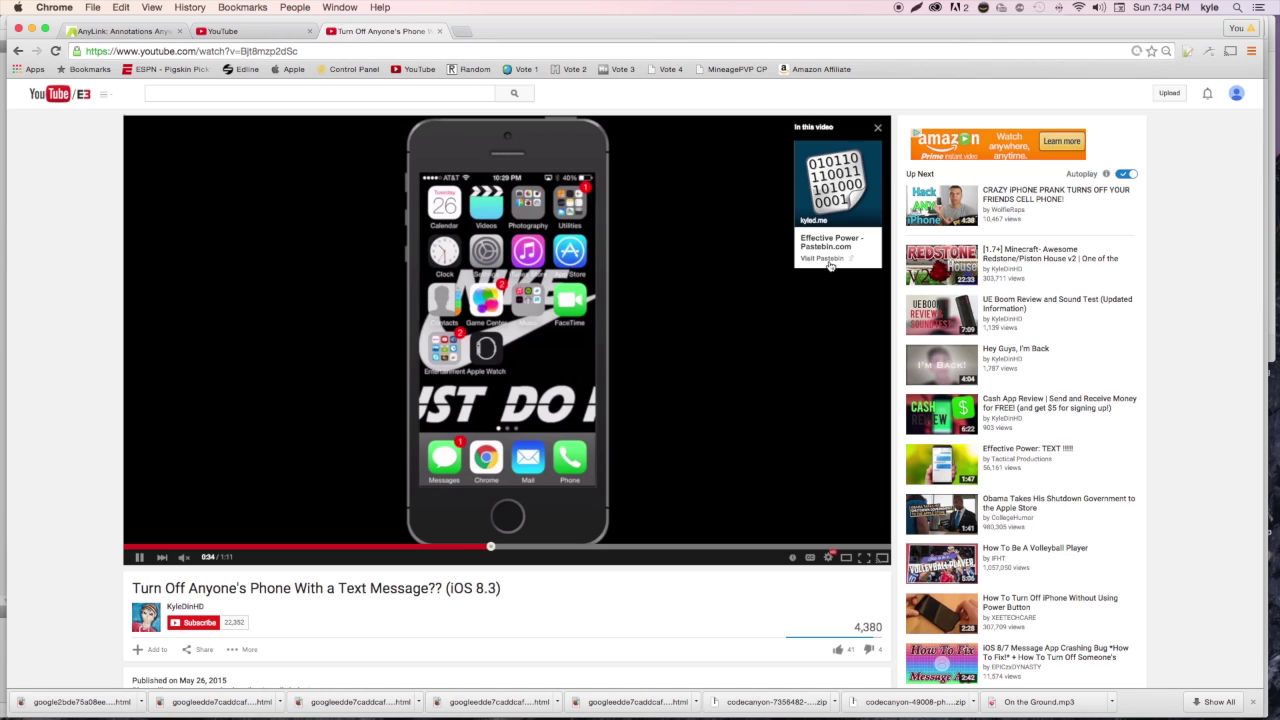
pyautogui.click(822, 258)
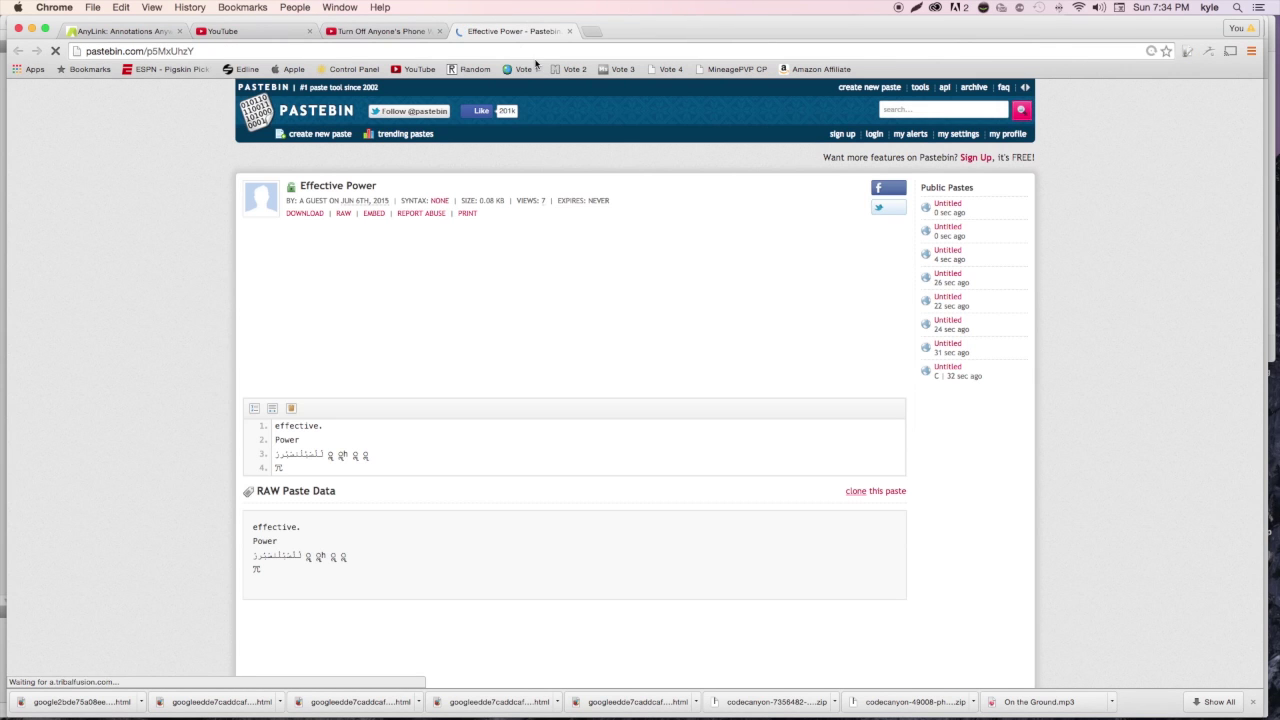
pyautogui.click(570, 32)
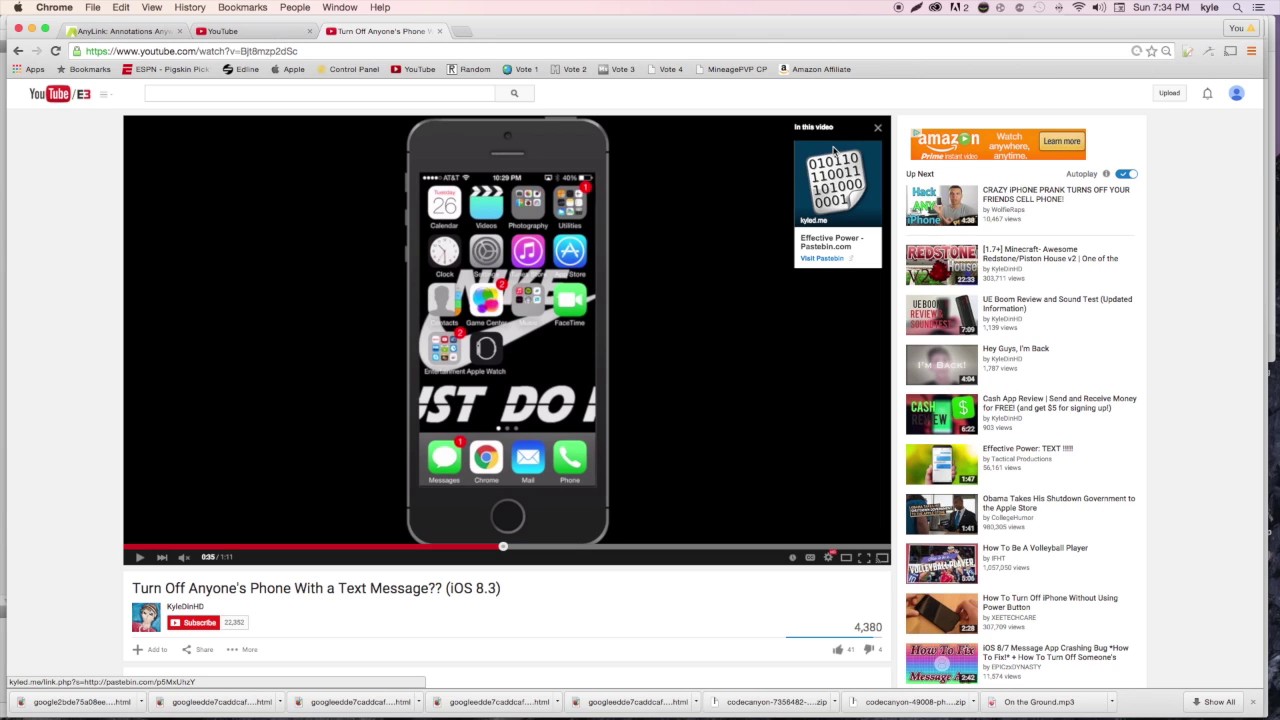
pyautogui.click(880, 129)
# At 0:47, follow the in-video annotation link to Pastebin, pause, and switch to AnyLink
pyautogui.click(631, 548)
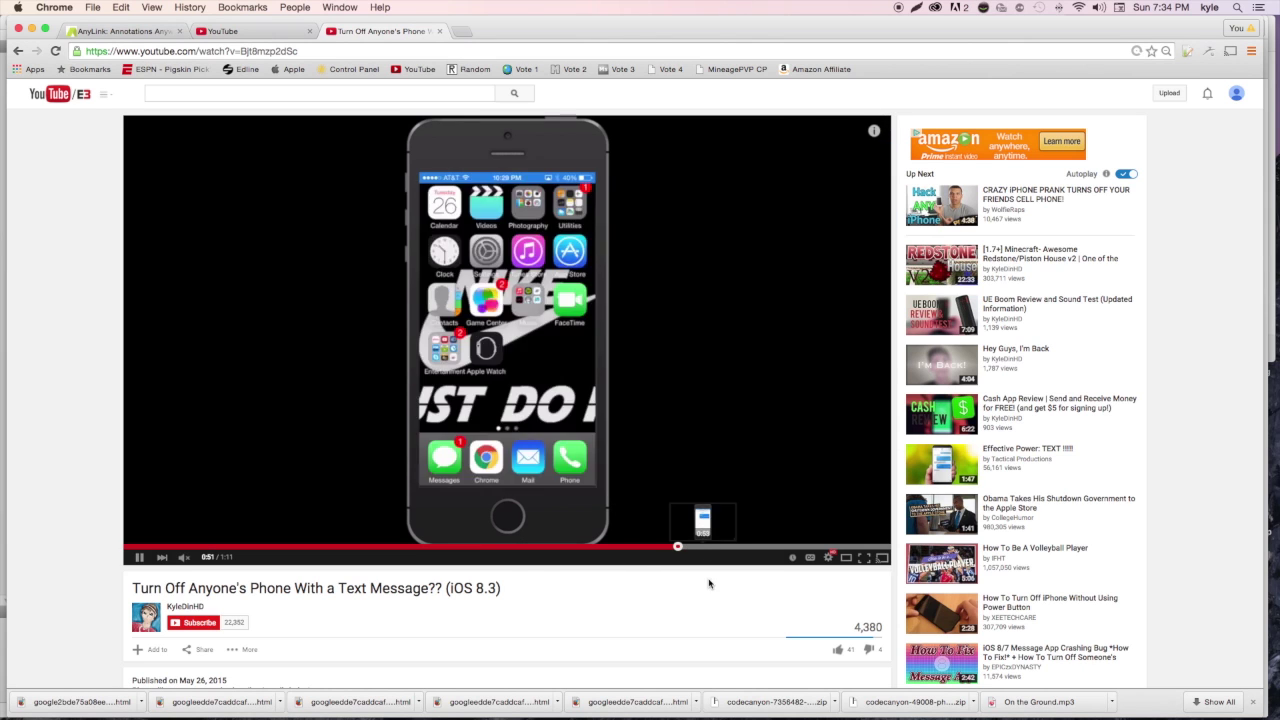
pyautogui.click(280, 330)
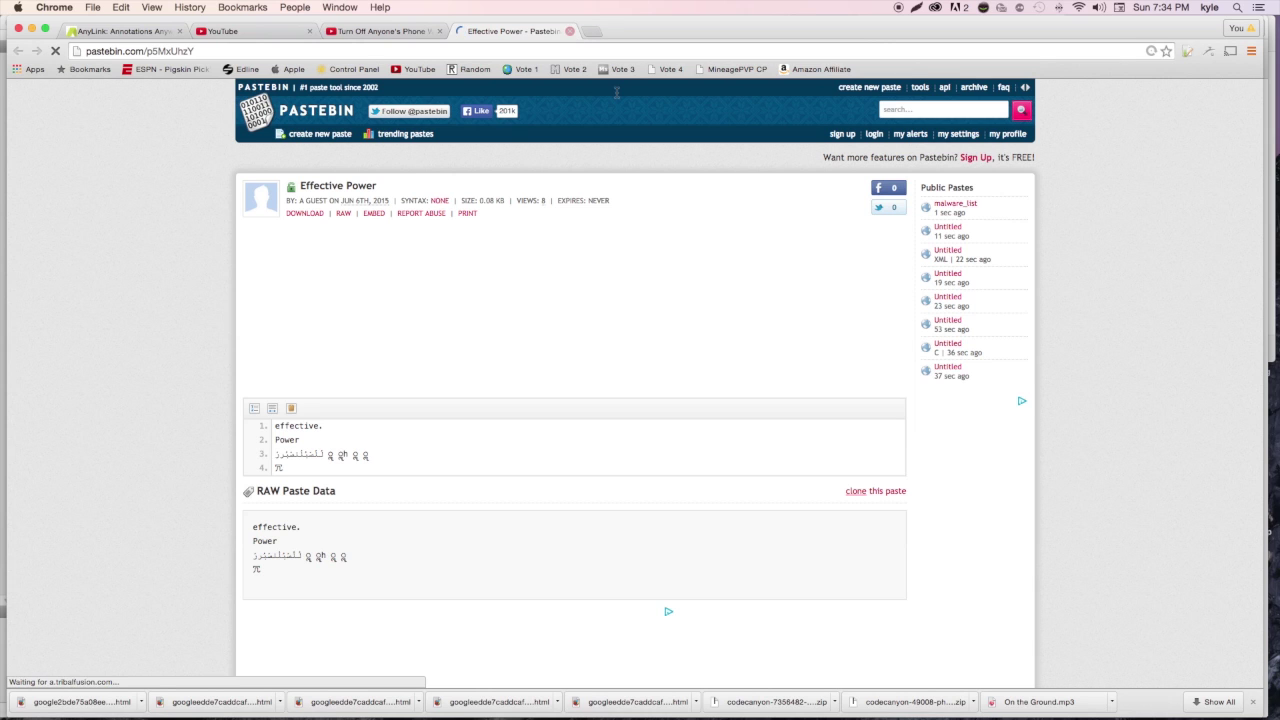
pyautogui.press('super+w')
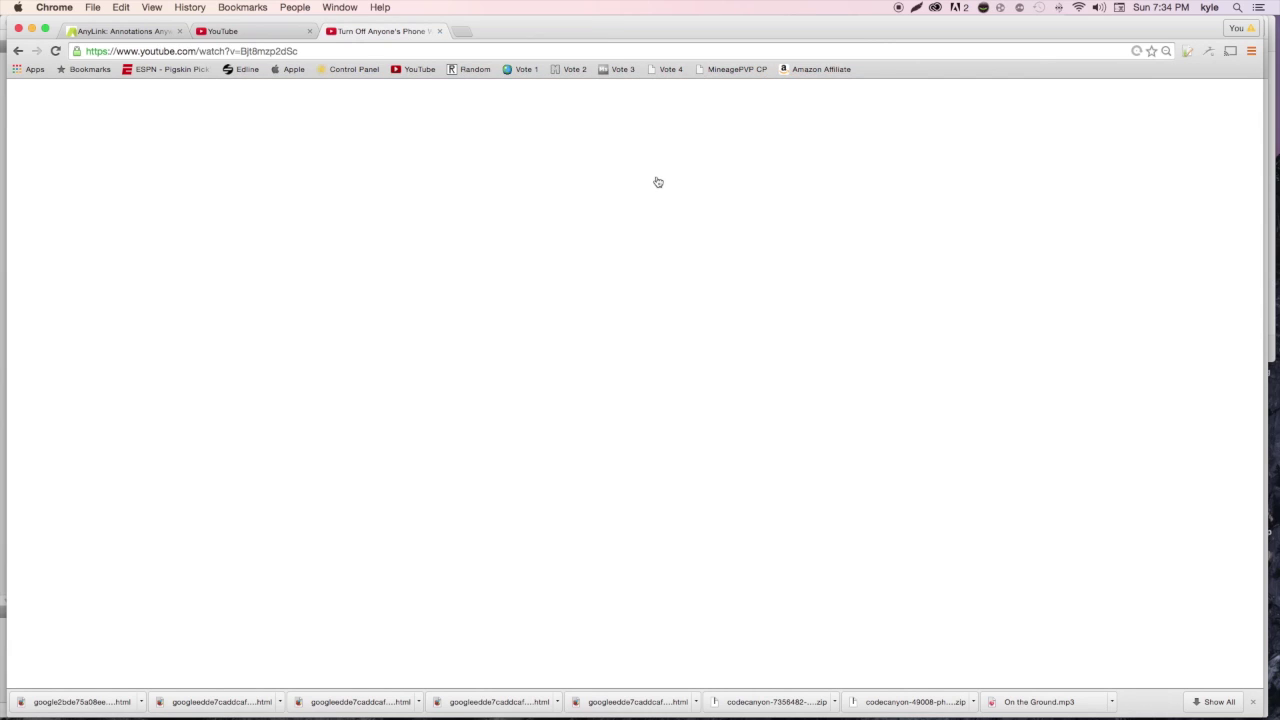
pyautogui.click(610, 181)
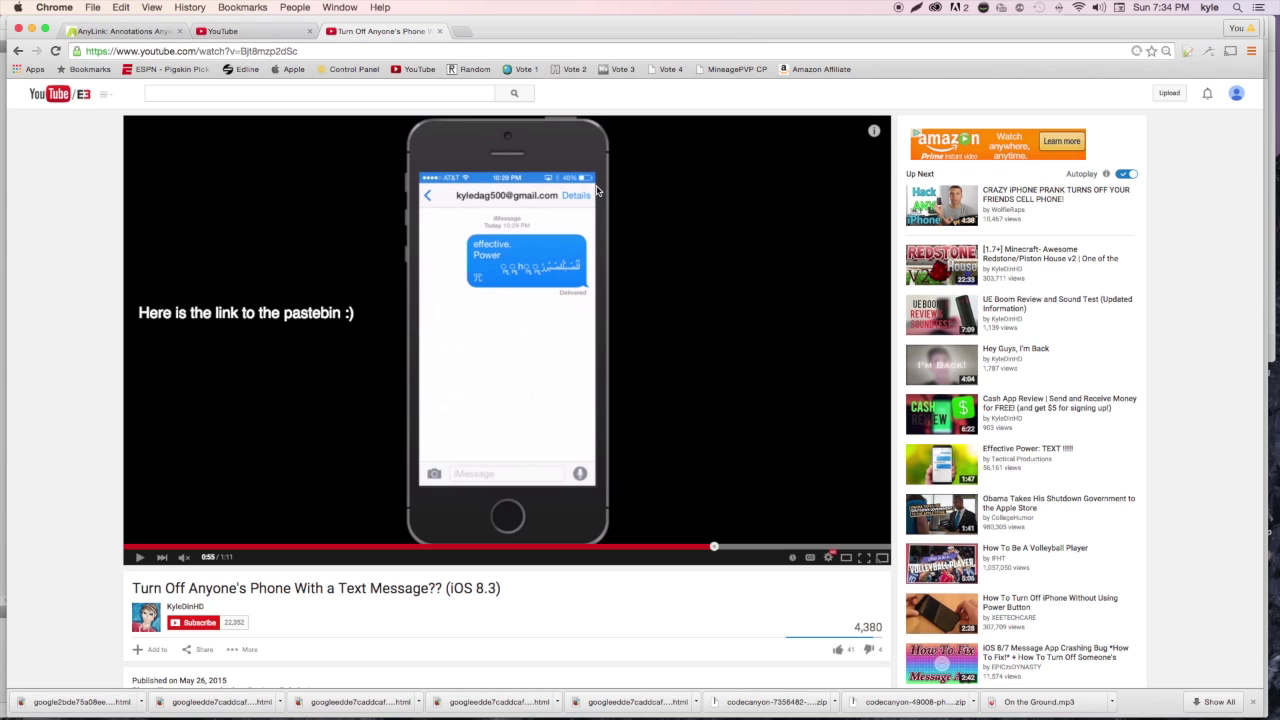
pyautogui.click(88, 32)
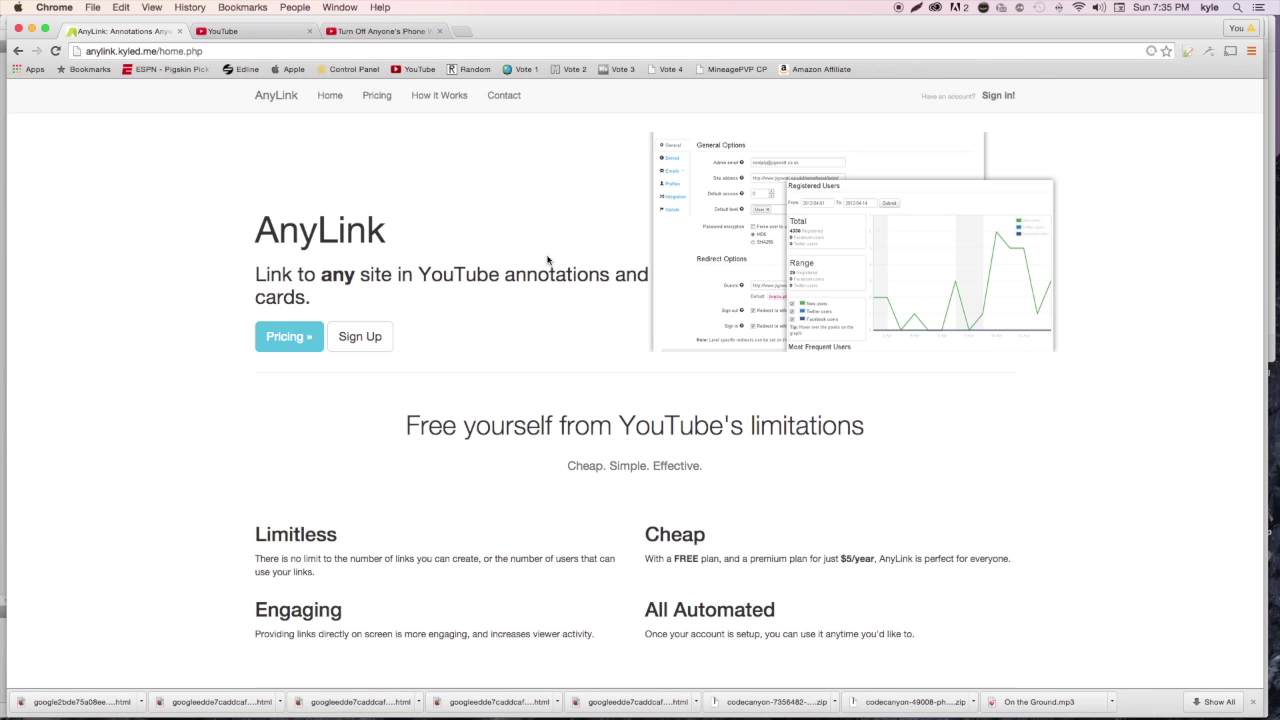
# Review AnyLink's Free and $5/year Premium plans, then go to sign-in and Join today
pyautogui.click(379, 97)
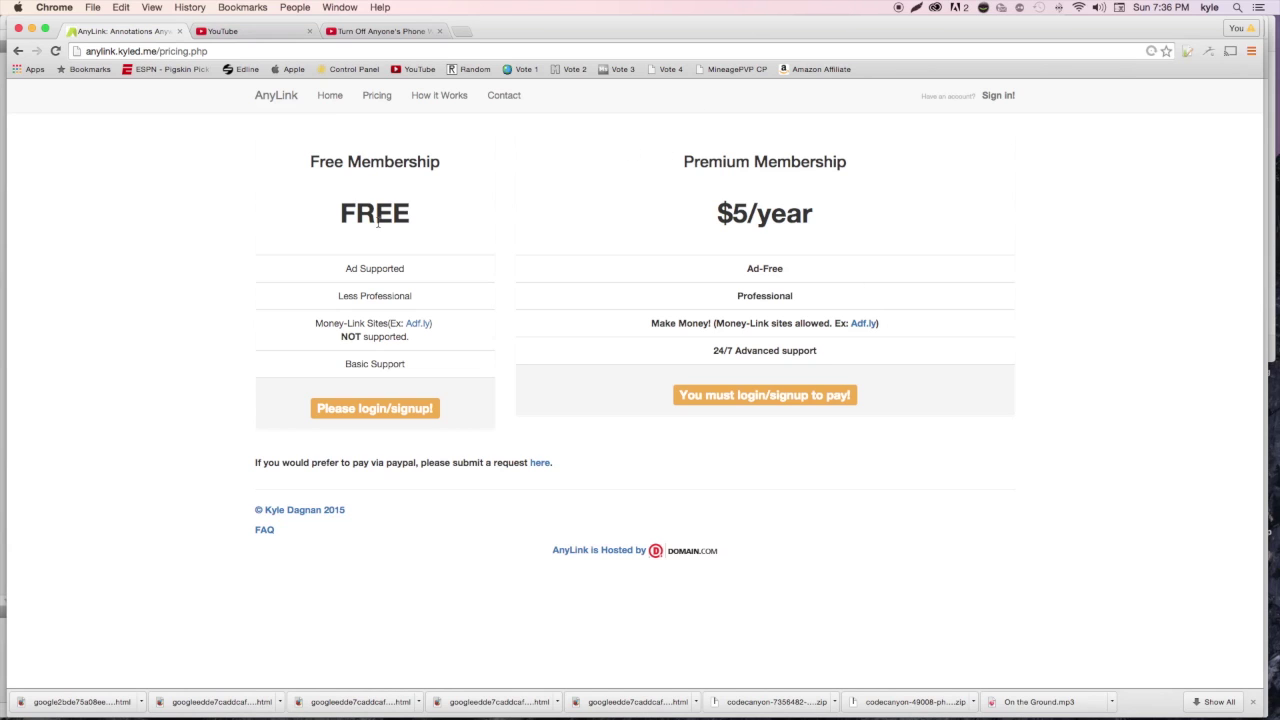
pyautogui.click(995, 95)
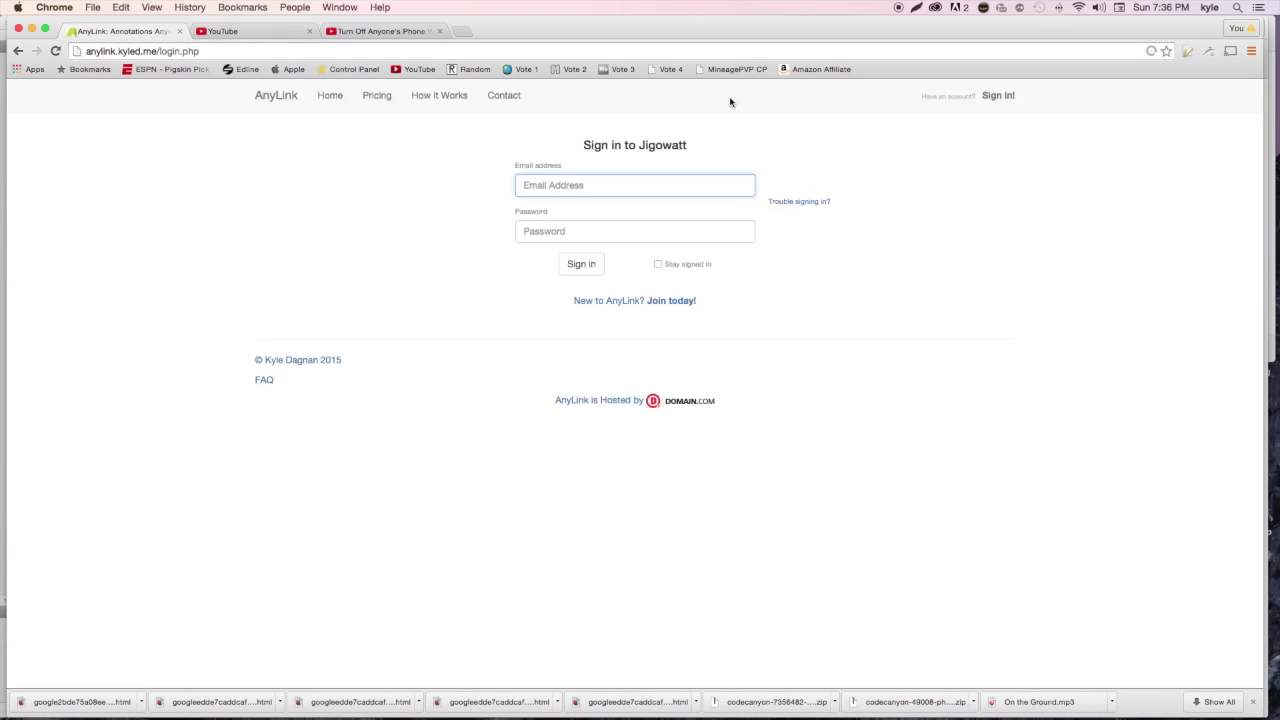
pyautogui.click(629, 300)
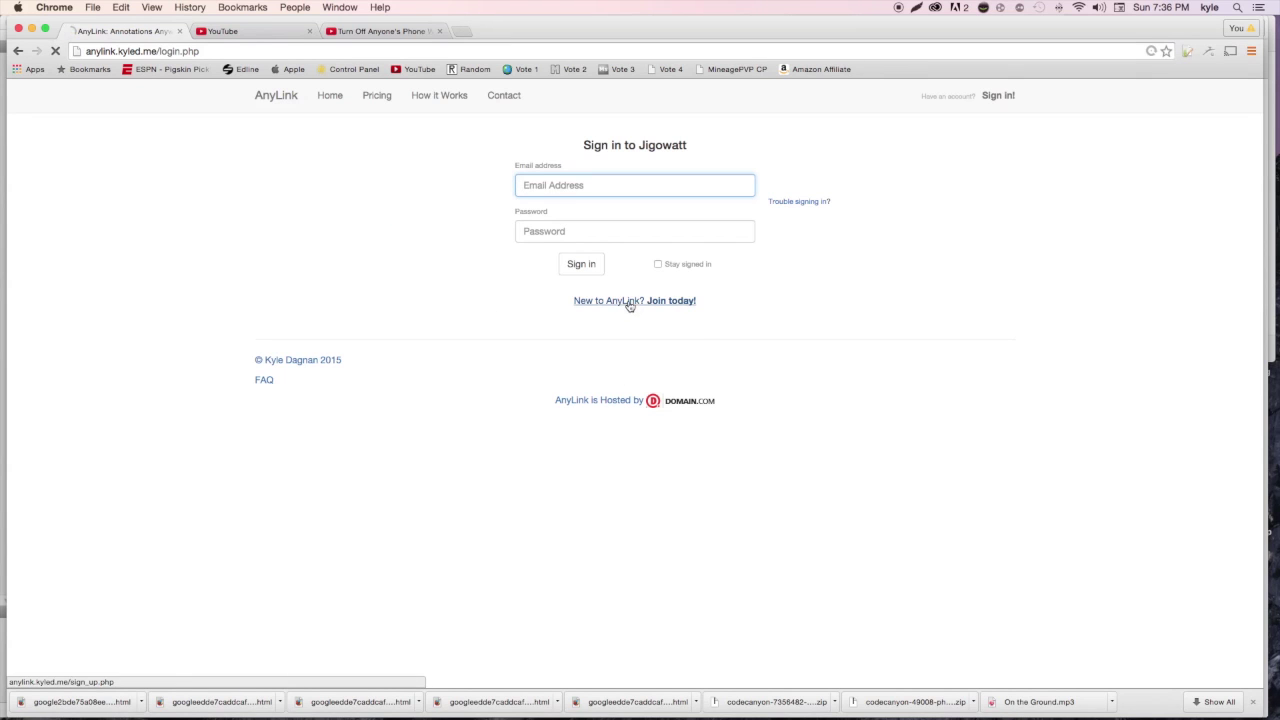
# Fill in the sign-up form with the user's full name, e-mail address and password twice
pyautogui.press('Tab')
pyautogui.press('Tab')
pyautogui.write('a')
pyautogui.write('••••••••••')
pyautogui.press('Tab')
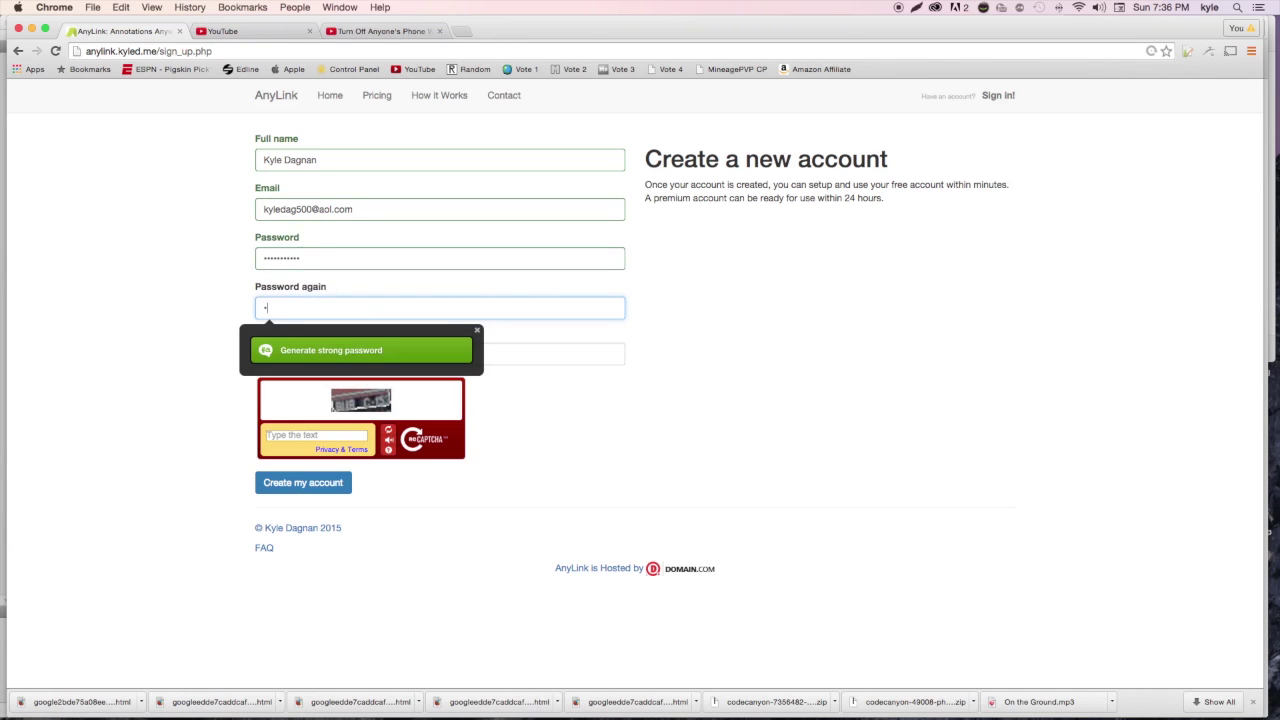
pyautogui.write('•••••••••••')
pyautogui.press('Tab')
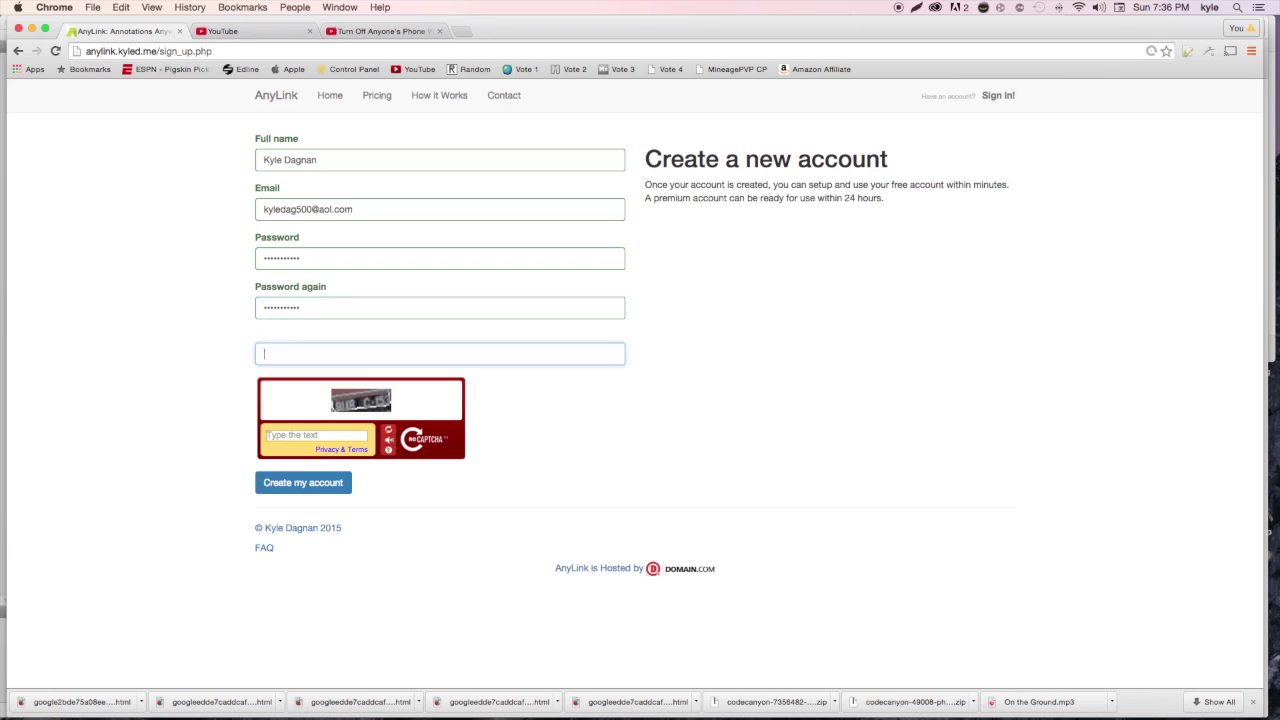
# Enter youtube.com/techkinggame as the channel, answer the captcha with 328, and create the account
pyautogui.write('youtube.com/techkinggame')
pyautogui.click(388, 430)
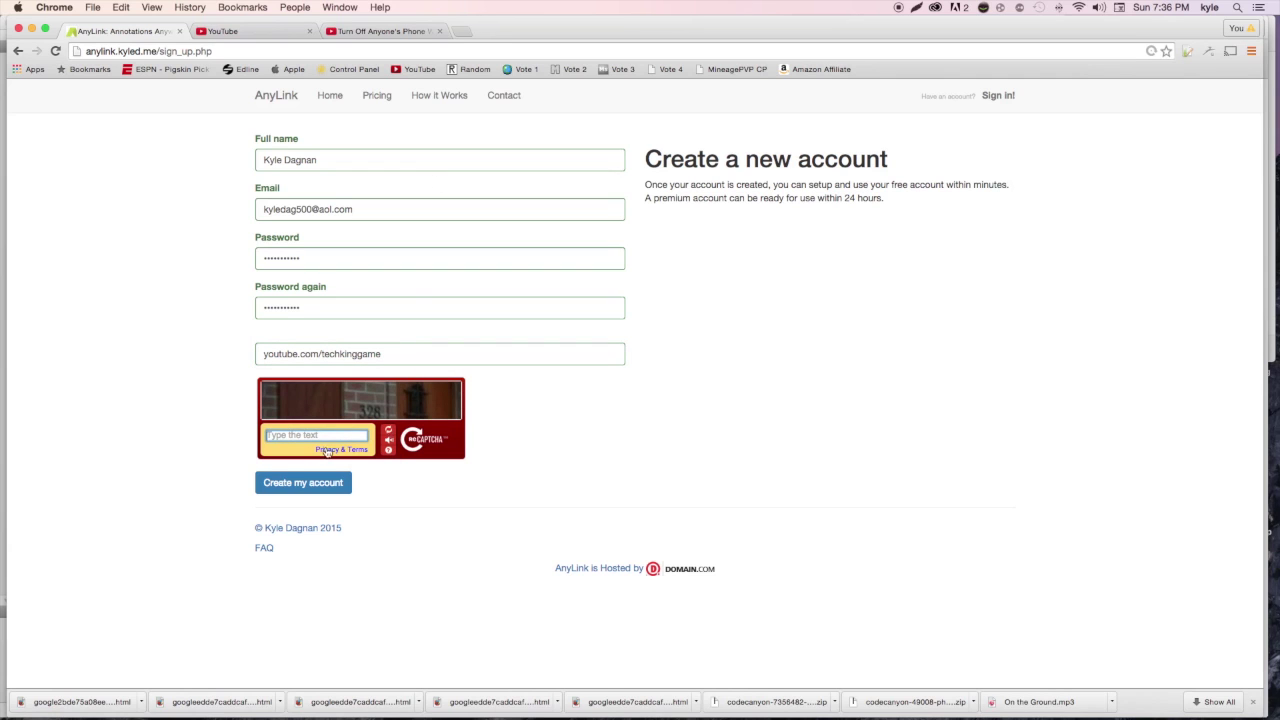
pyautogui.write('328')
pyautogui.click(293, 484)
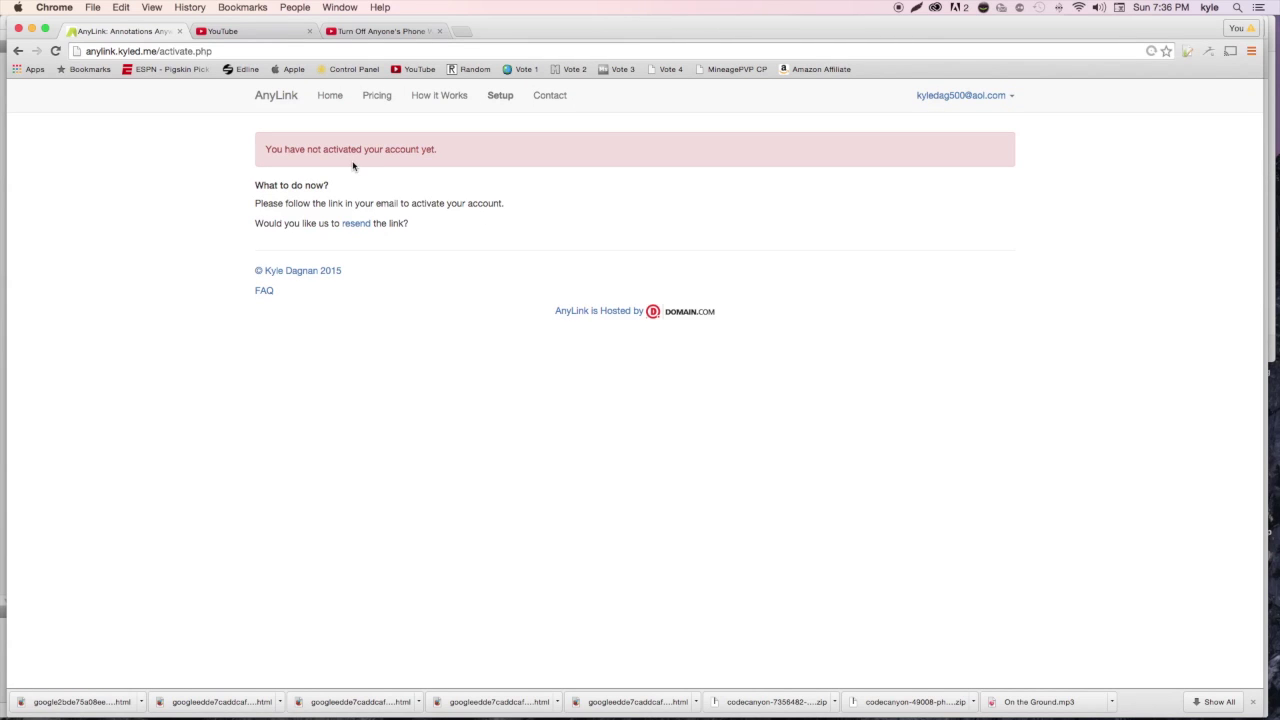
# Open My Account from the email dropdown to view the FREE Member profile
pyautogui.click(957, 100)
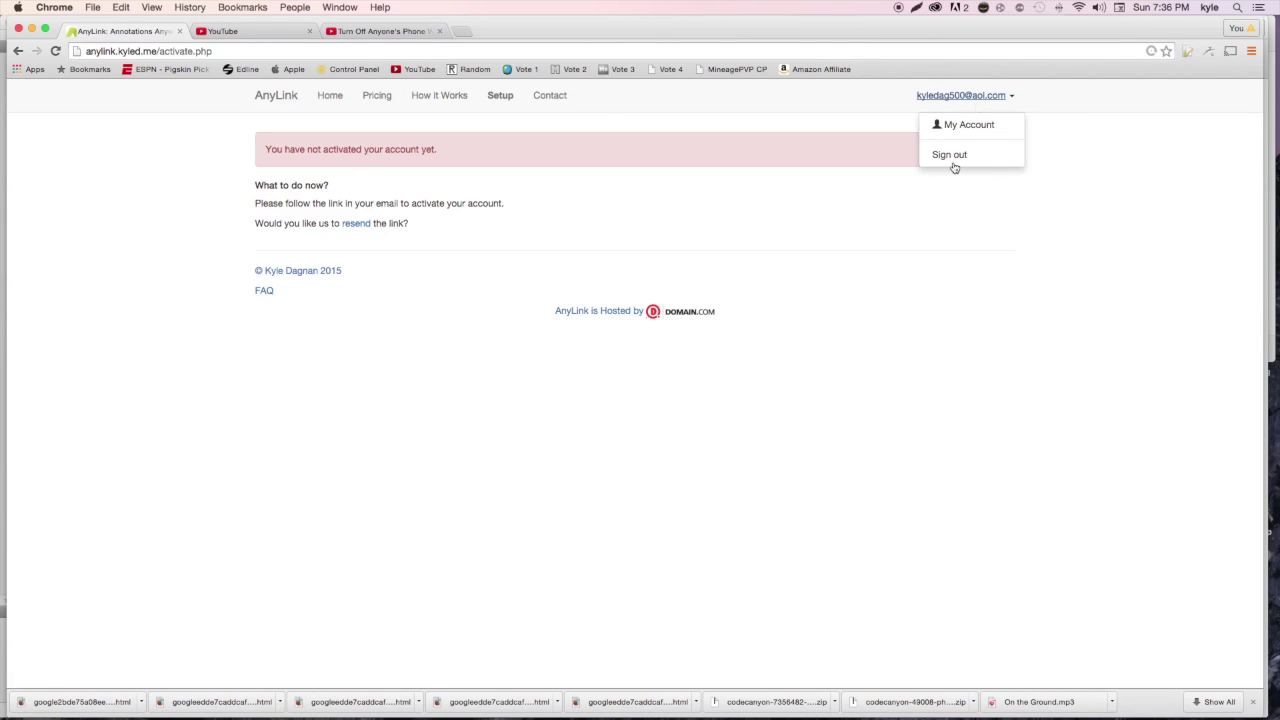
pyautogui.click(966, 126)
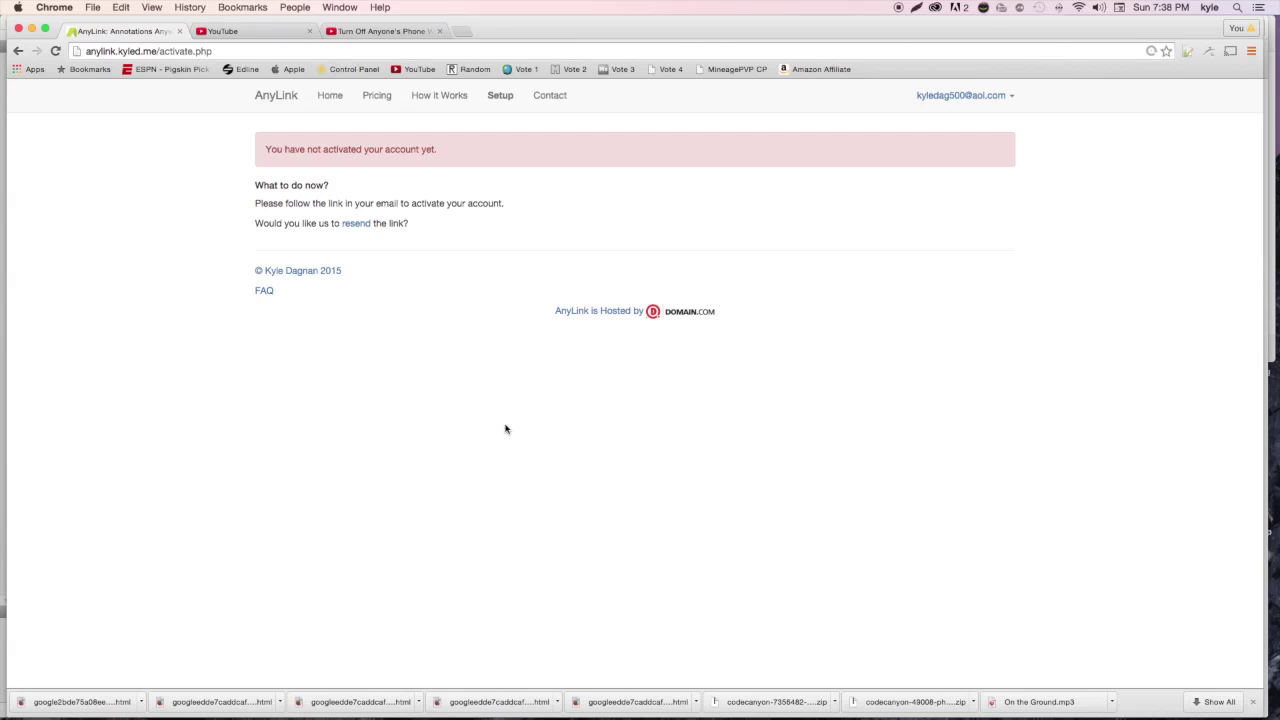
pyautogui.click(963, 95)
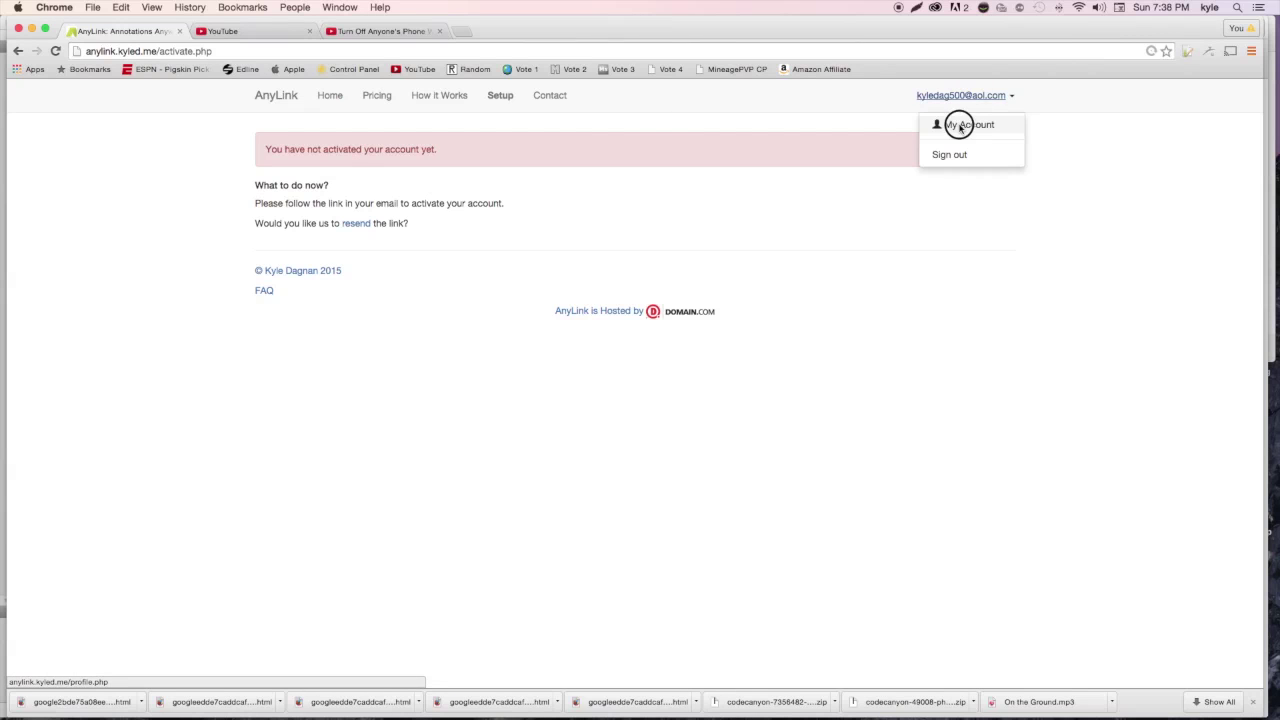
pyautogui.click(955, 126)
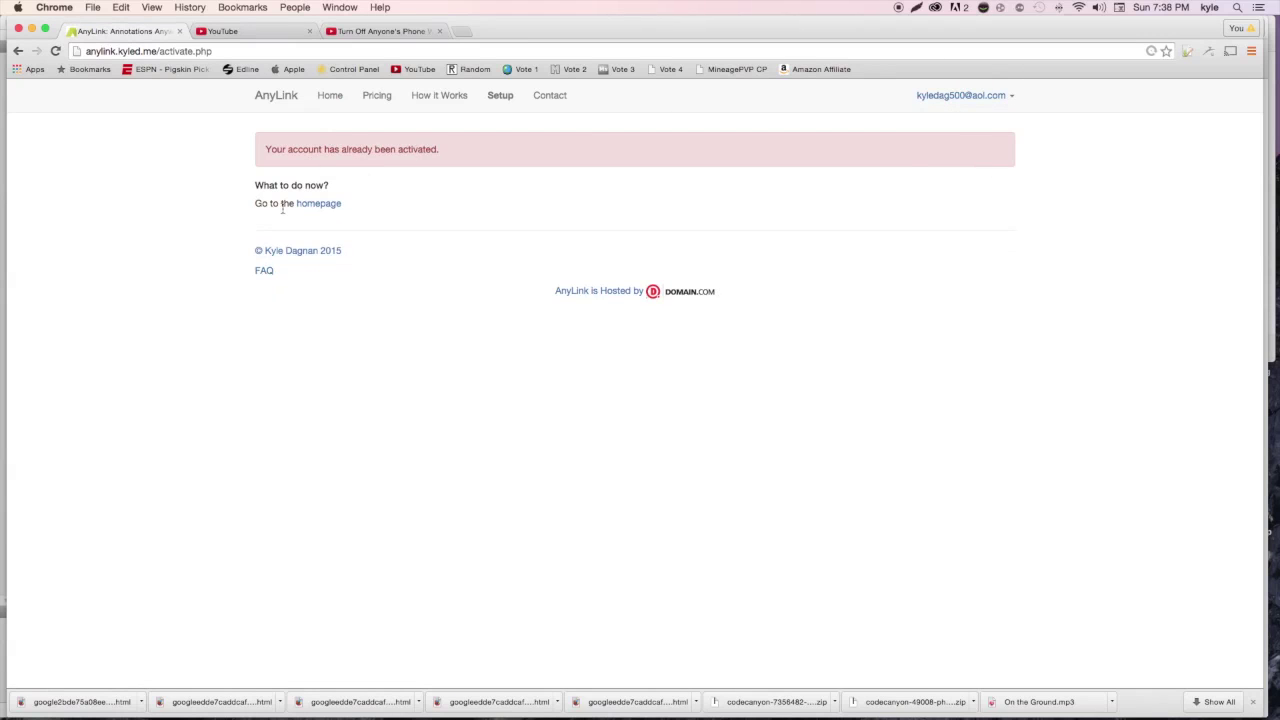
pyautogui.click(318, 204)
pyautogui.click(960, 95)
pyautogui.click(970, 126)
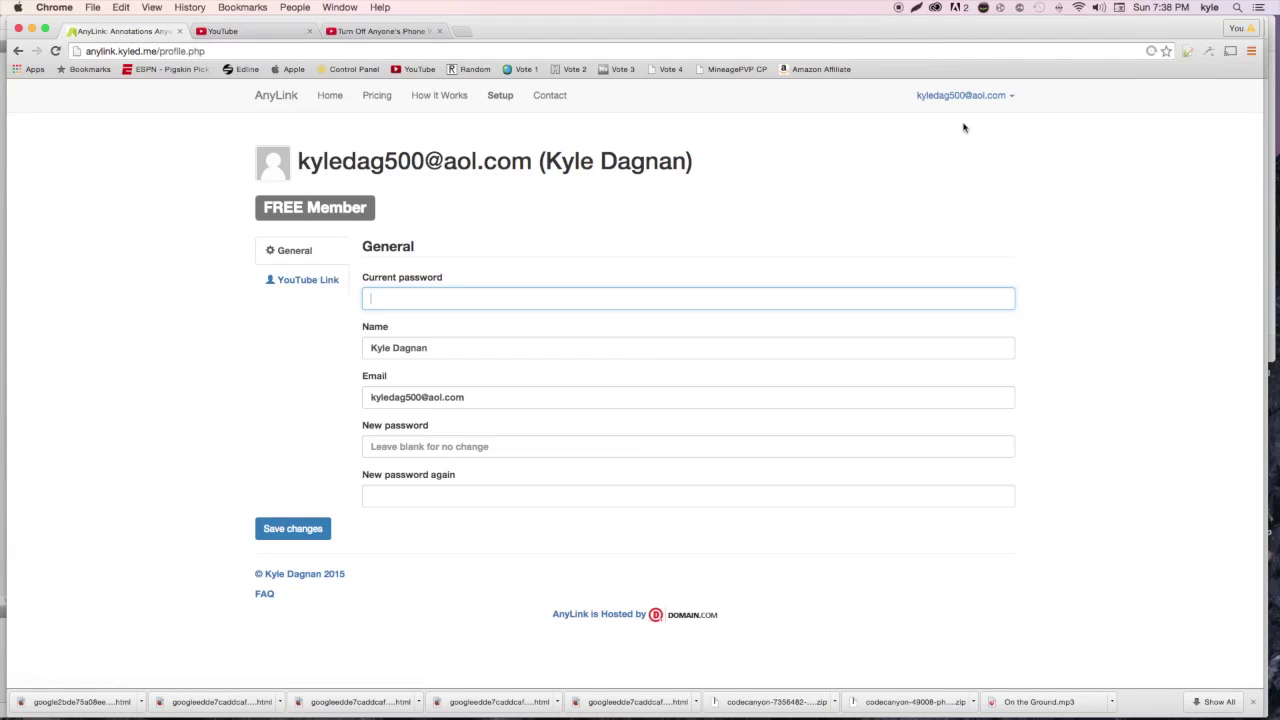
# Check the FREE Member status, then open AnyLink's Setup guide for YouTube accounts
pyautogui.tripleClick(297, 210)
pyautogui.click(329, 208)
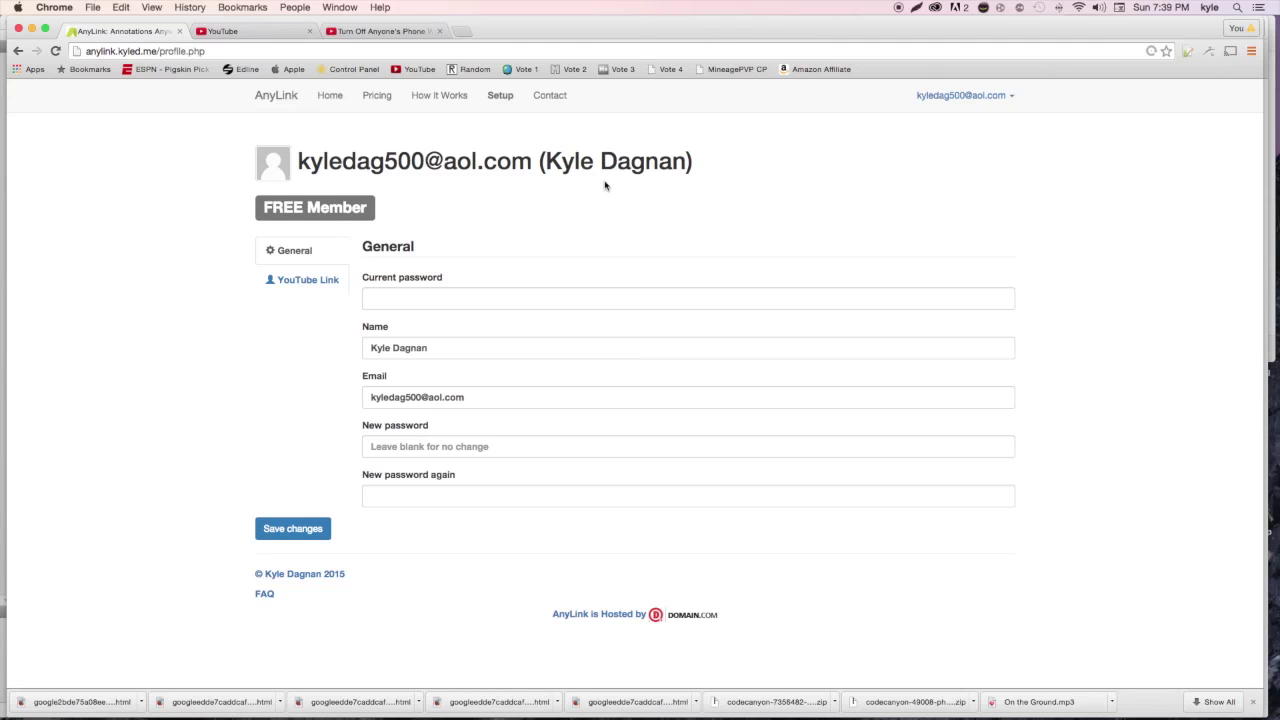
pyautogui.click(500, 95)
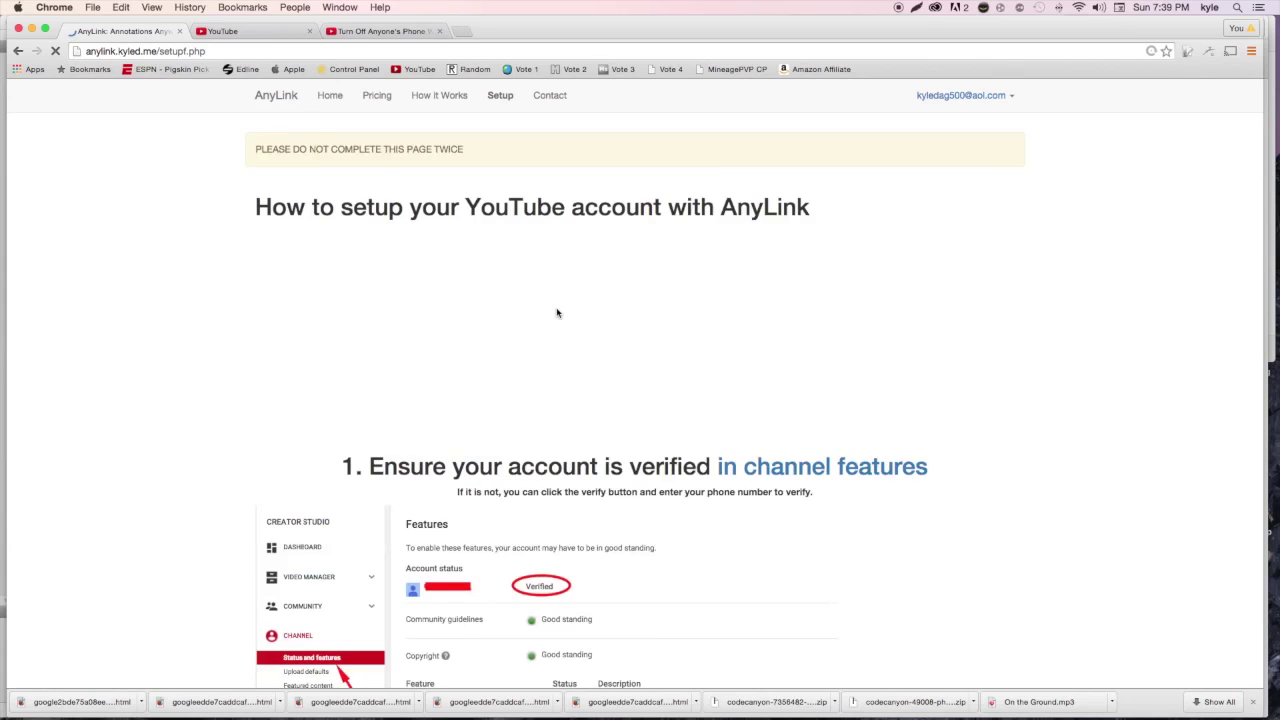
# Copy the site address free.kyled.me from the setup guide and go to YouTube's advanced settings
pyautogui.scroll(-2, 620, 263)
pyautogui.scroll(-3, 423, 248)
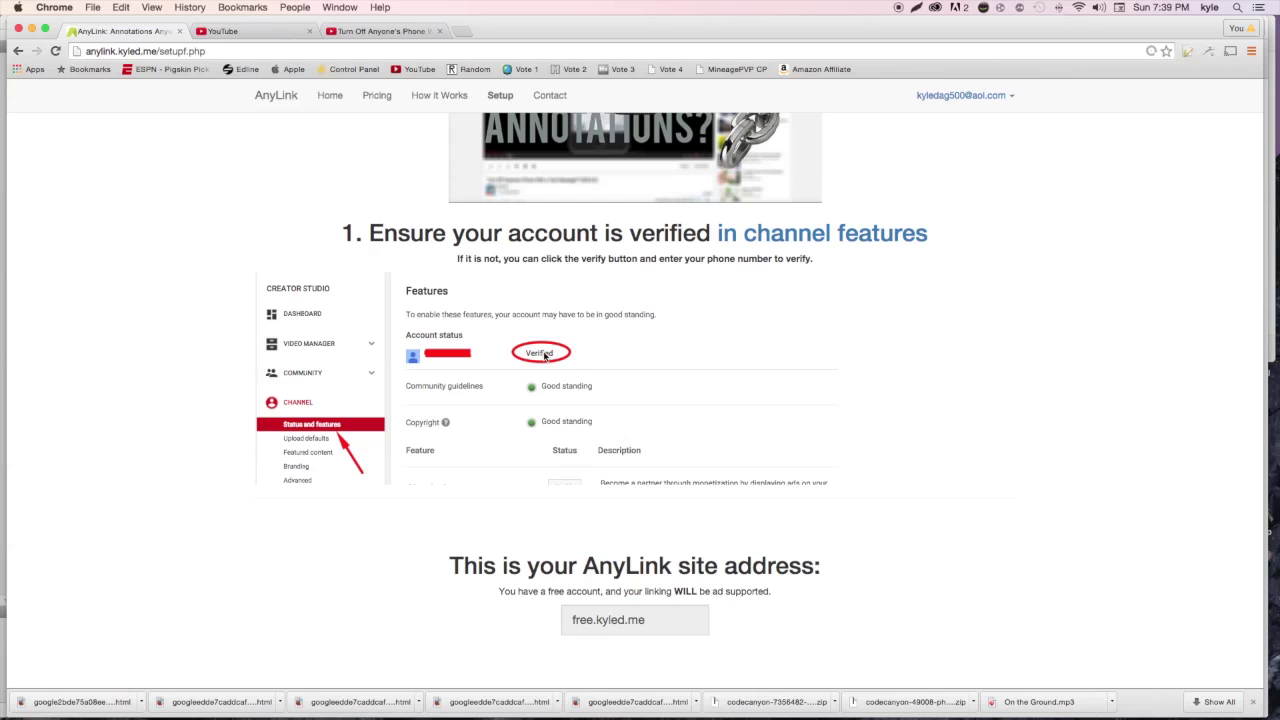
pyautogui.scroll(-3, 547, 352)
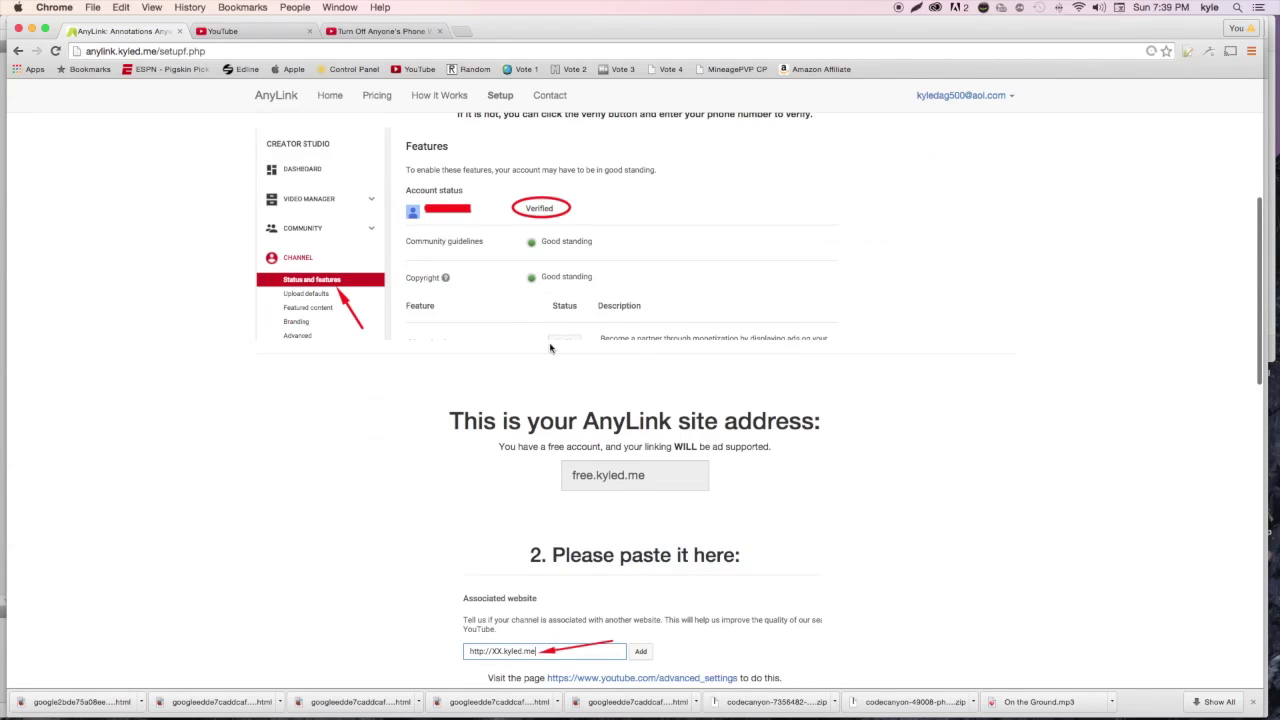
pyautogui.scroll(-2, 703, 431)
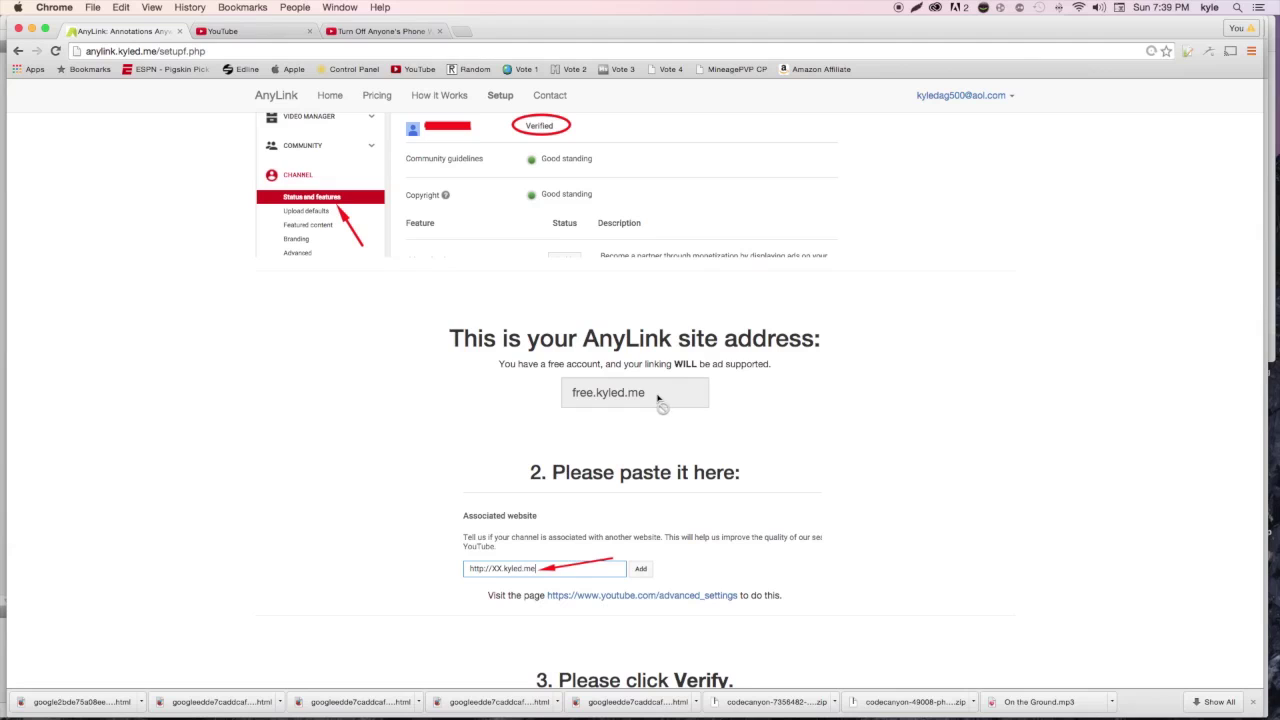
pyautogui.moveTo(657, 395); pyautogui.dragTo(577, 396)
pyautogui.rightClick(612, 393)
pyautogui.click(628, 399)
pyautogui.scroll(-2, 627, 400)
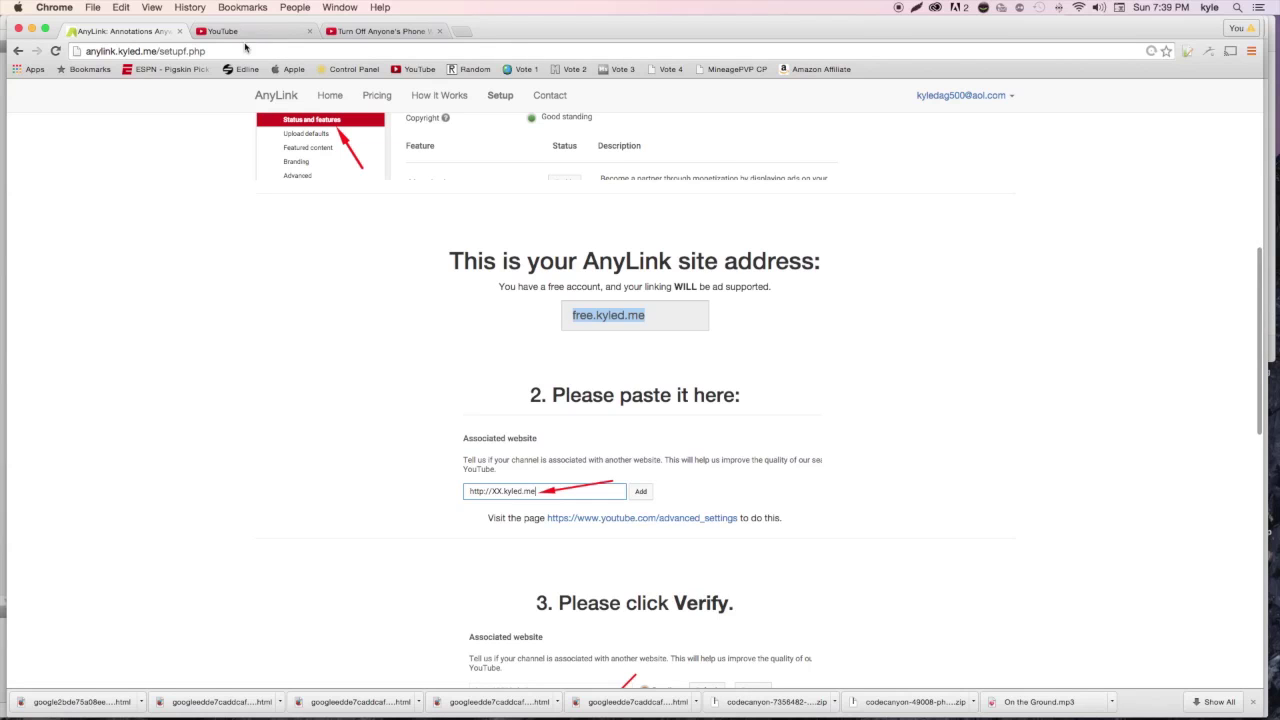
pyautogui.hotkey('ctrl', 'Tab')
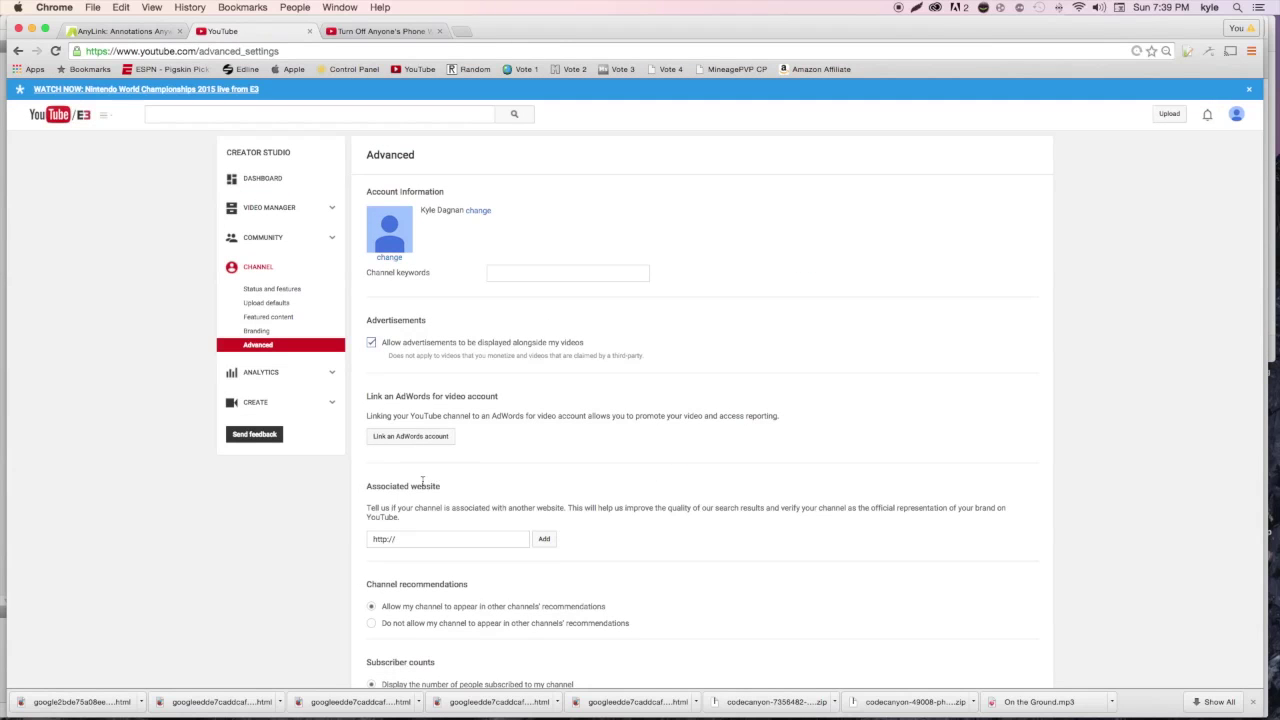
pyautogui.click(406, 541)
pyautogui.rightClick(408, 541)
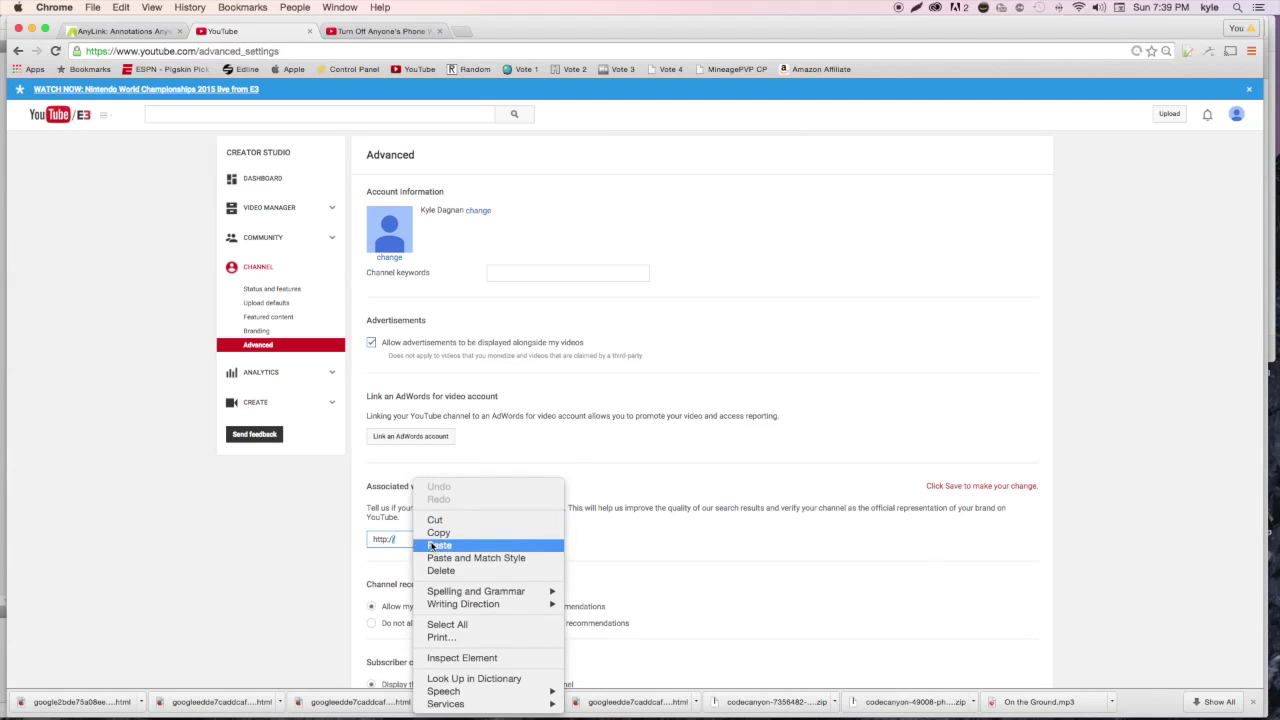
pyautogui.click(430, 543)
pyautogui.click(390, 539)
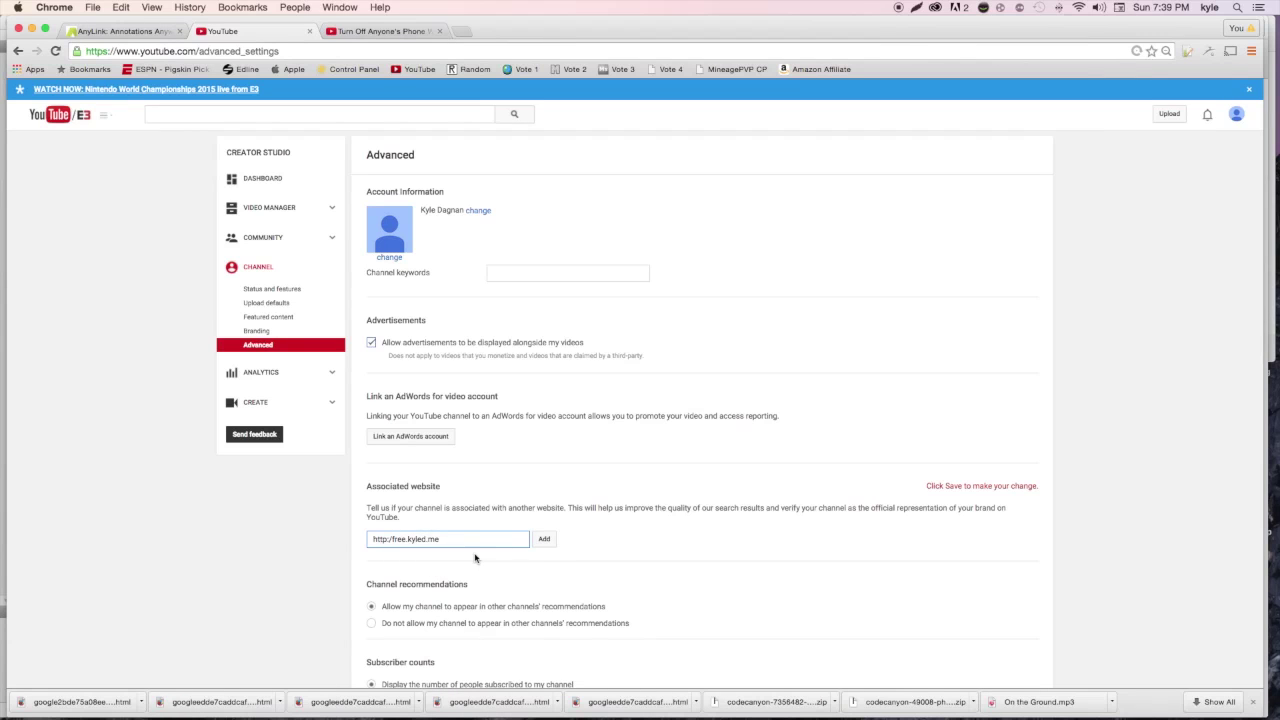
pyautogui.write('/')
pyautogui.click(541, 548)
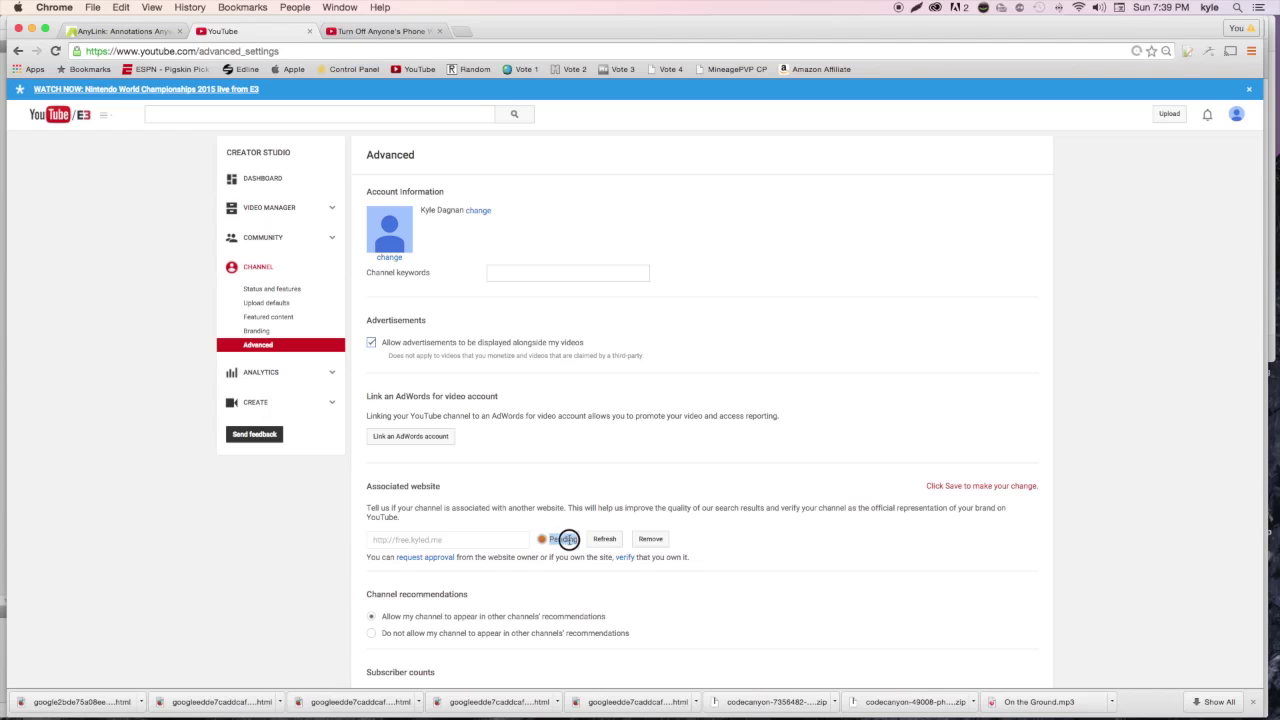
# Start verification and download Google's HTML verification file, then return to AnyLink
pyautogui.click(625, 557)
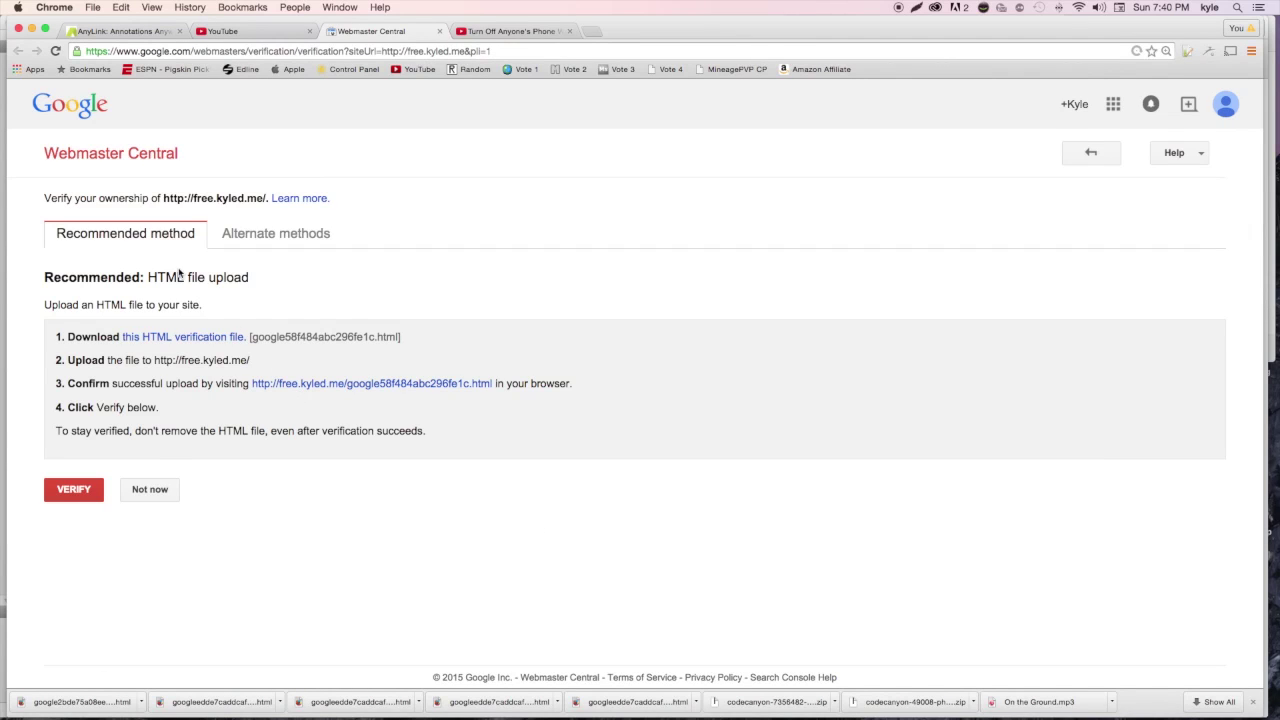
pyautogui.click(220, 342)
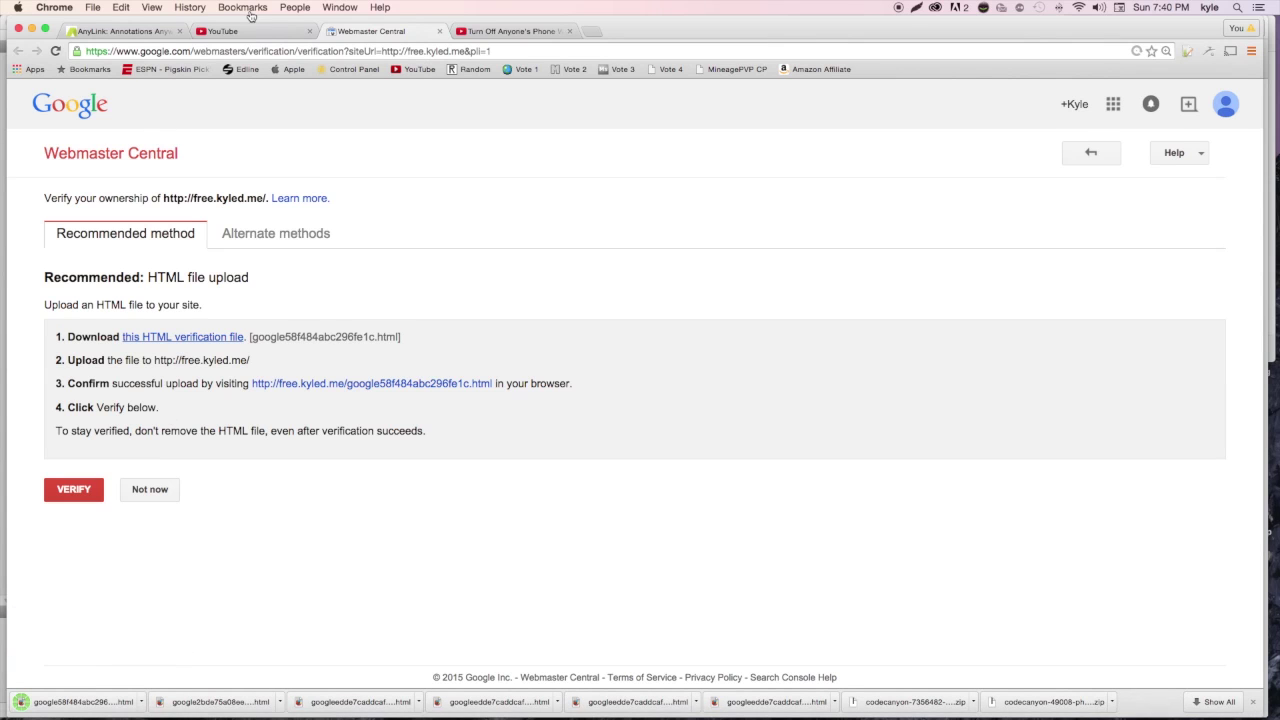
pyautogui.click(123, 34)
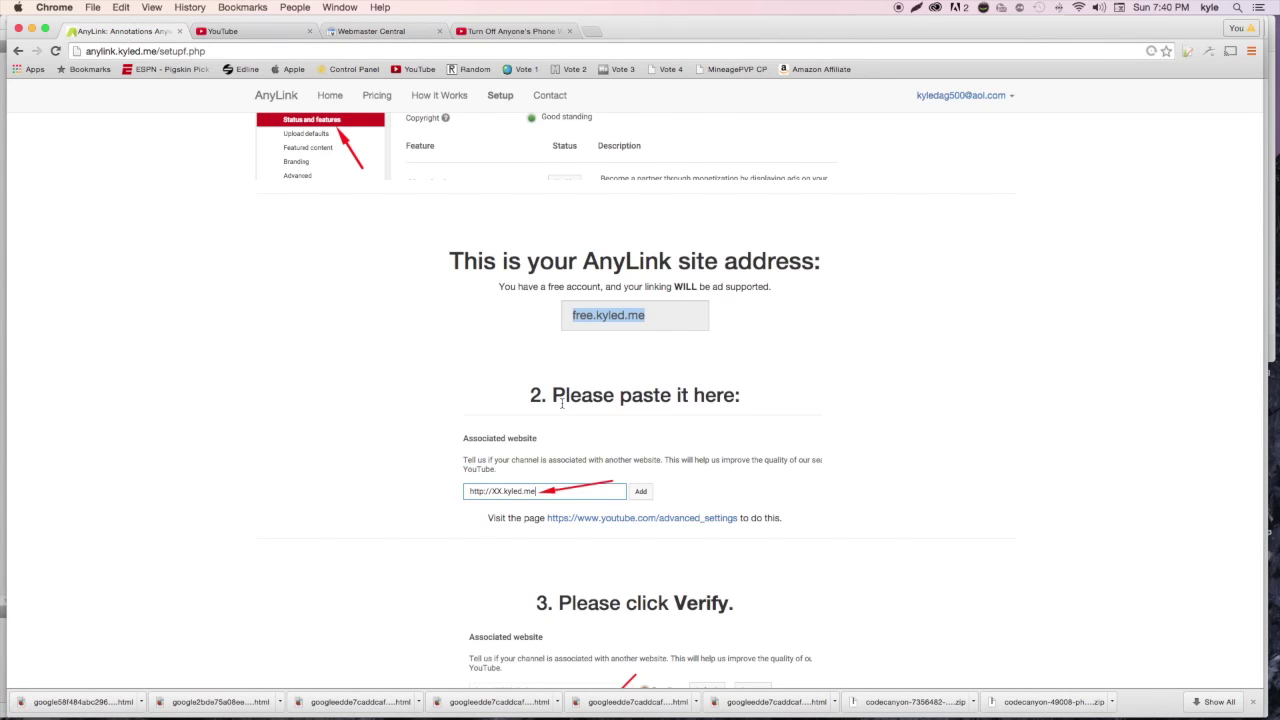
# Upload google58f484abc296fe1c.html from Downloads in setup step 5 and send it
pyautogui.scroll(-5, 558, 405)
pyautogui.scroll(-10, 829, 363)
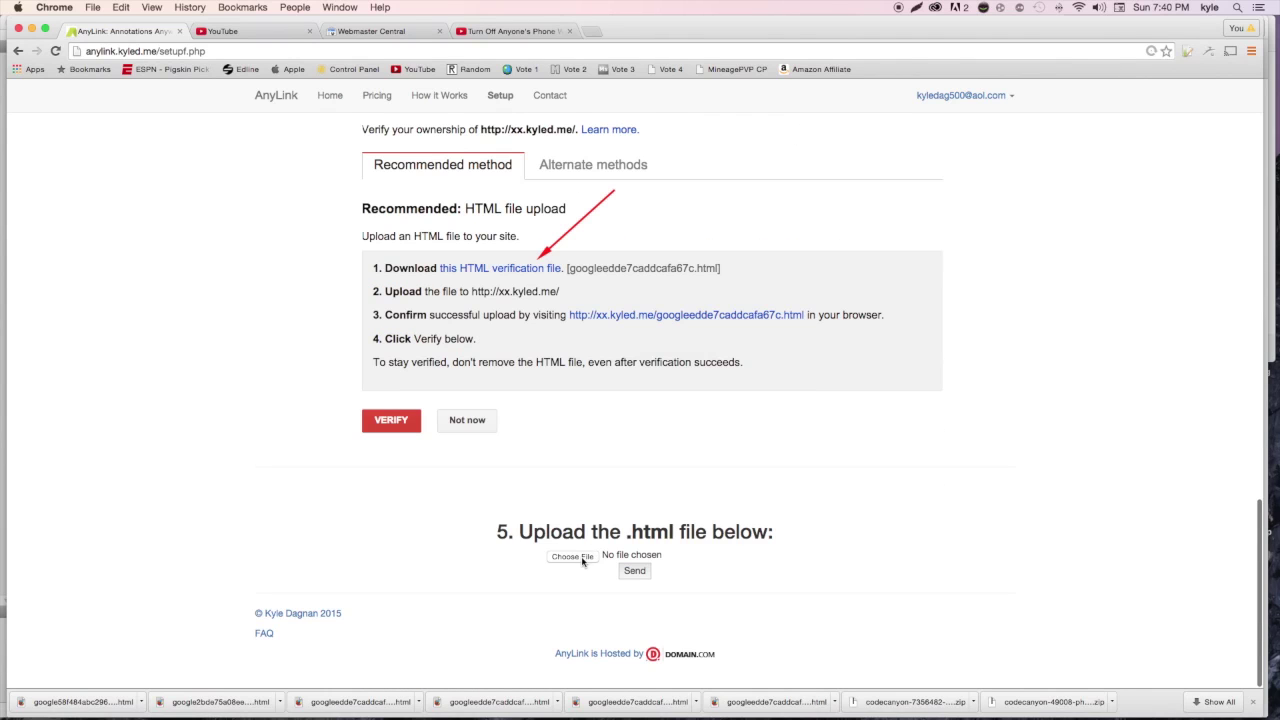
pyautogui.click(578, 558)
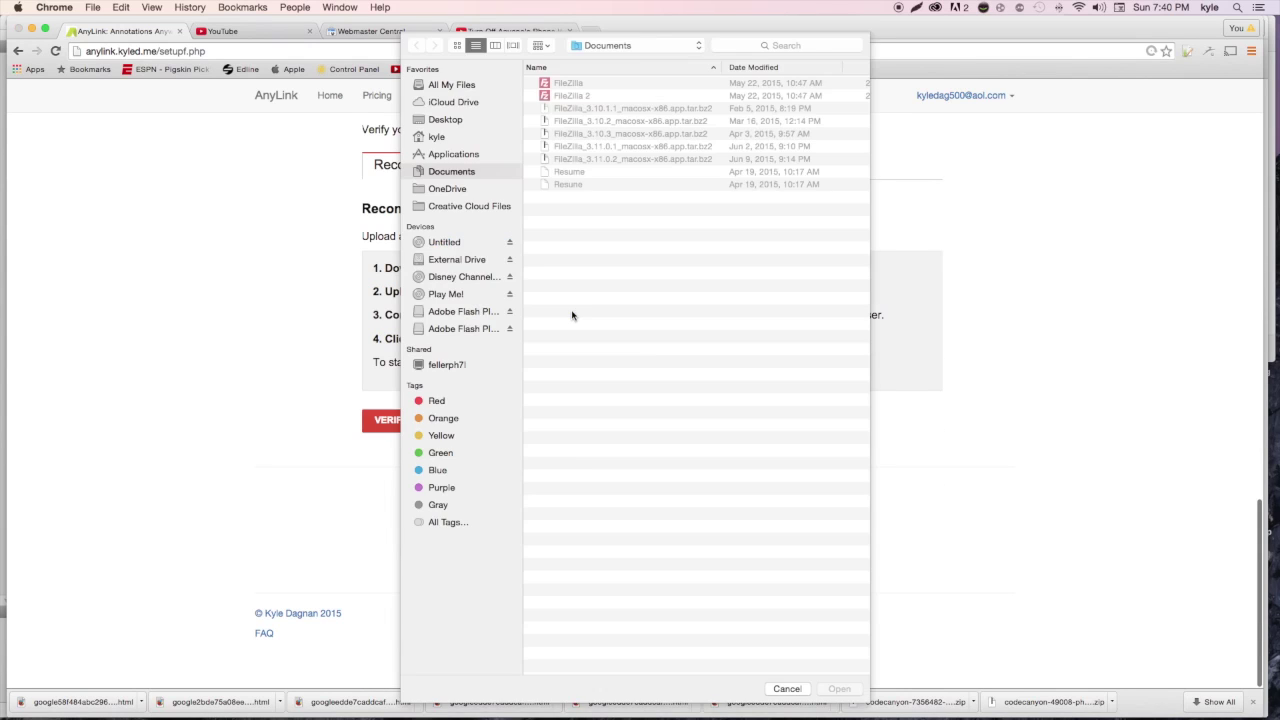
pyautogui.doubleClick(590, 101)
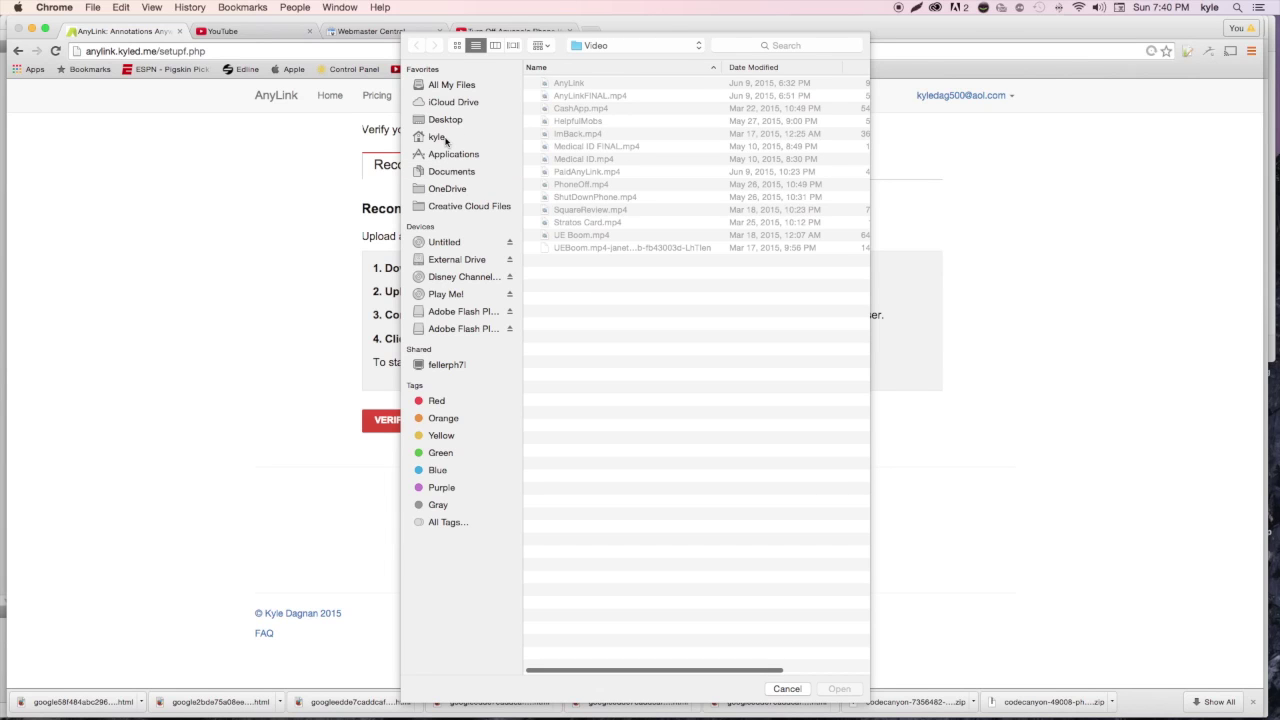
pyautogui.click(447, 140)
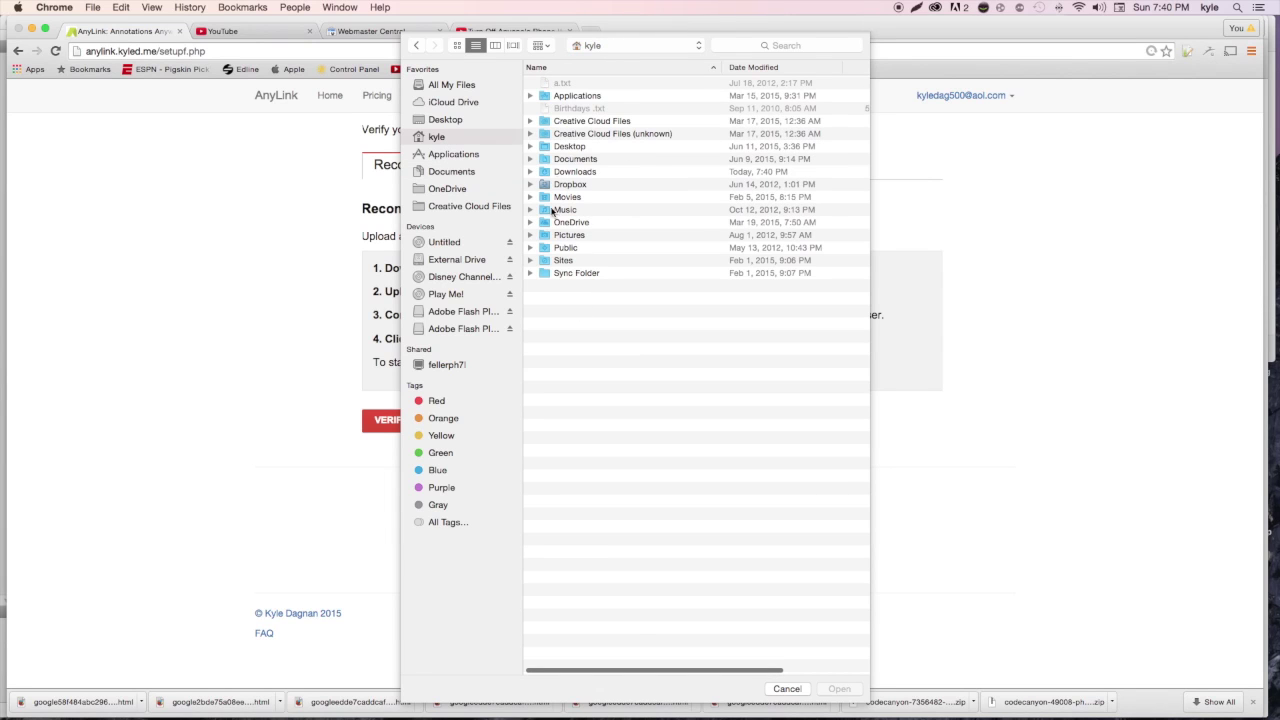
pyautogui.click(576, 173)
pyautogui.press('Return')
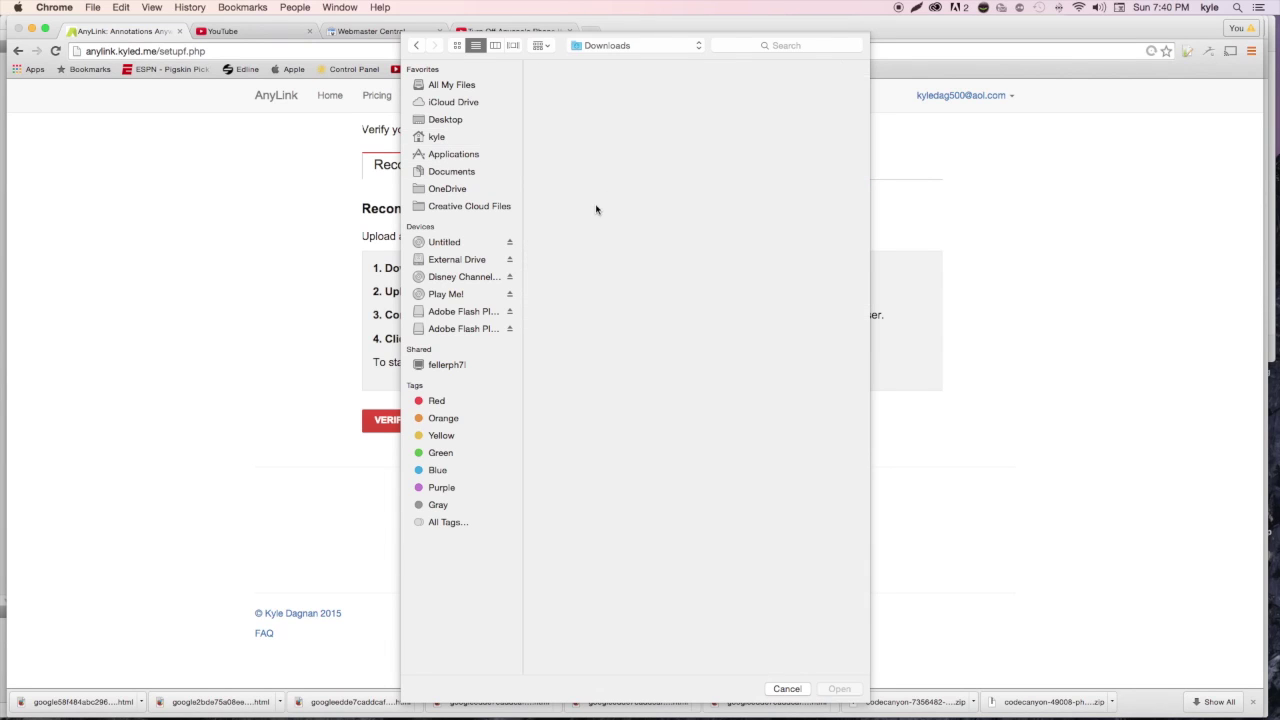
pyautogui.scroll(-5, 632, 376)
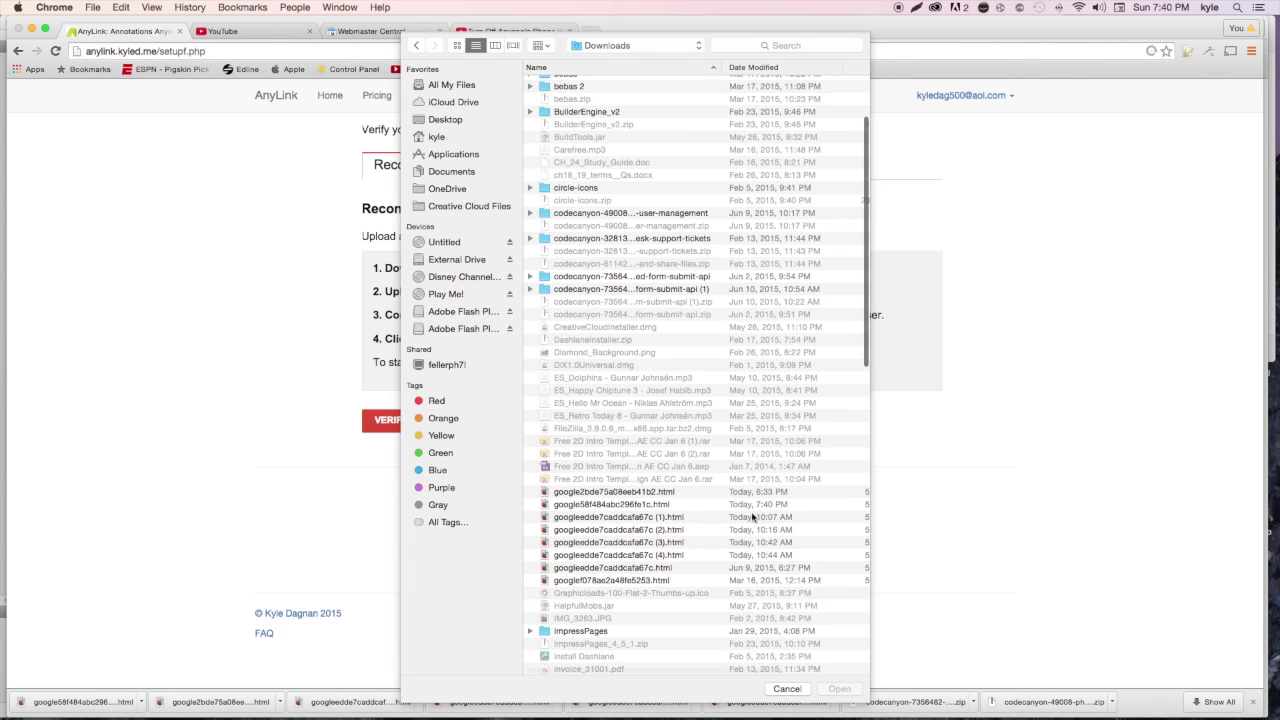
pyautogui.click(770, 506)
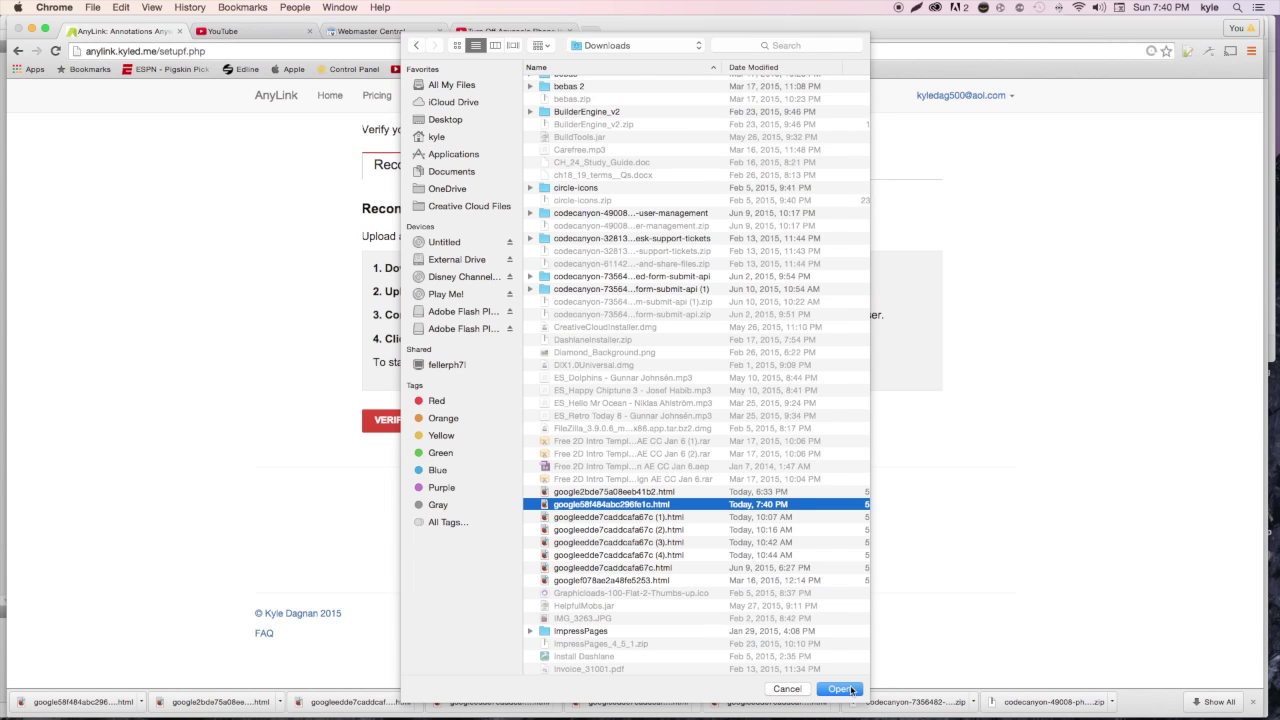
pyautogui.click(848, 689)
pyautogui.click(634, 570)
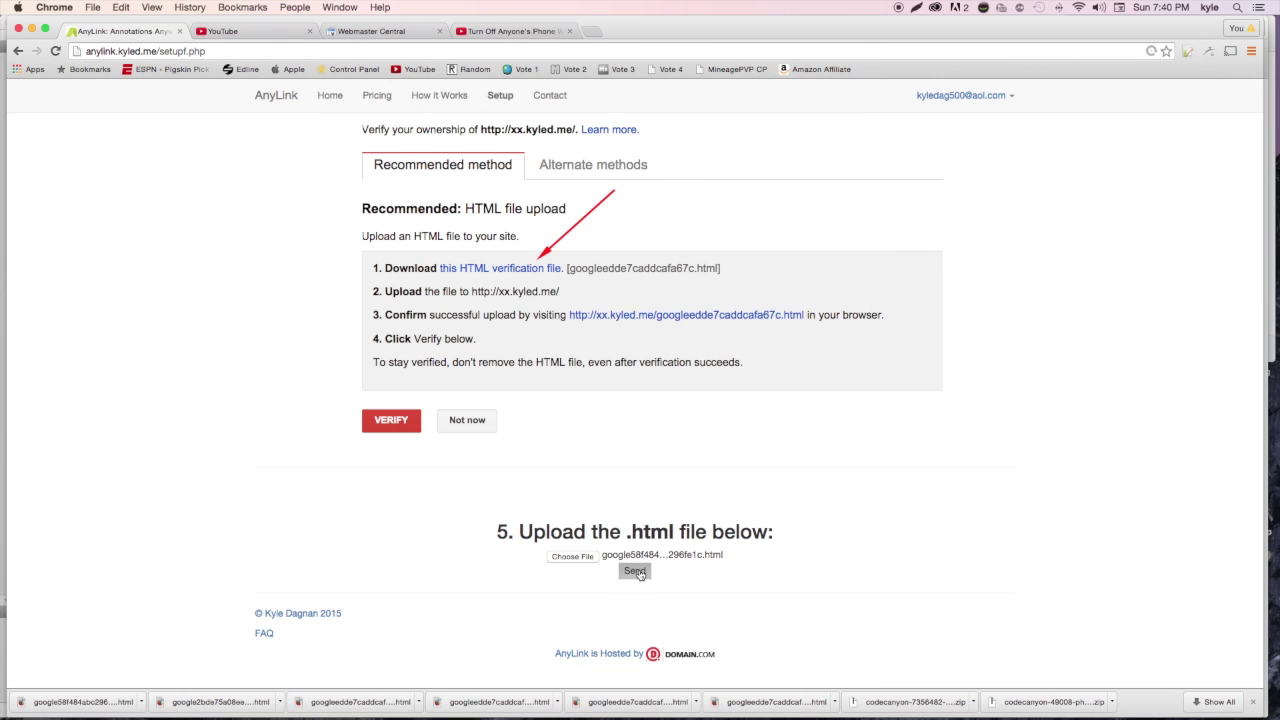
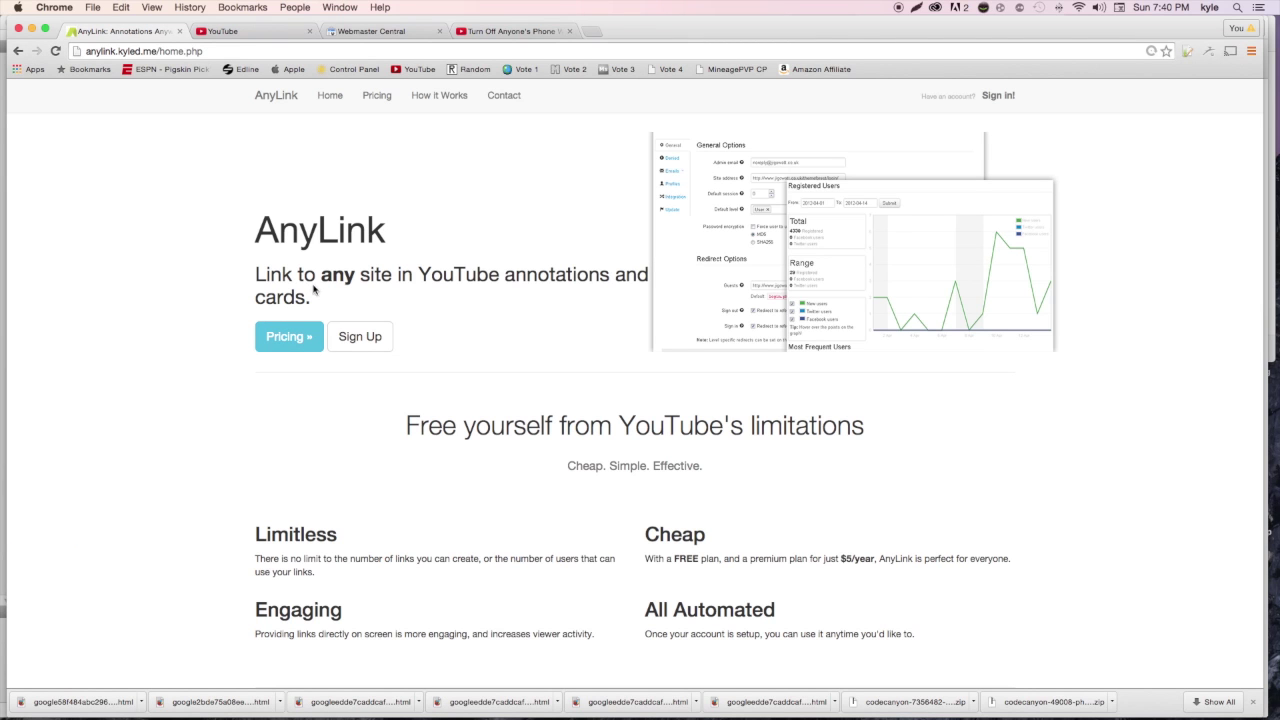
pyautogui.click(224, 31)
pyautogui.click(386, 28)
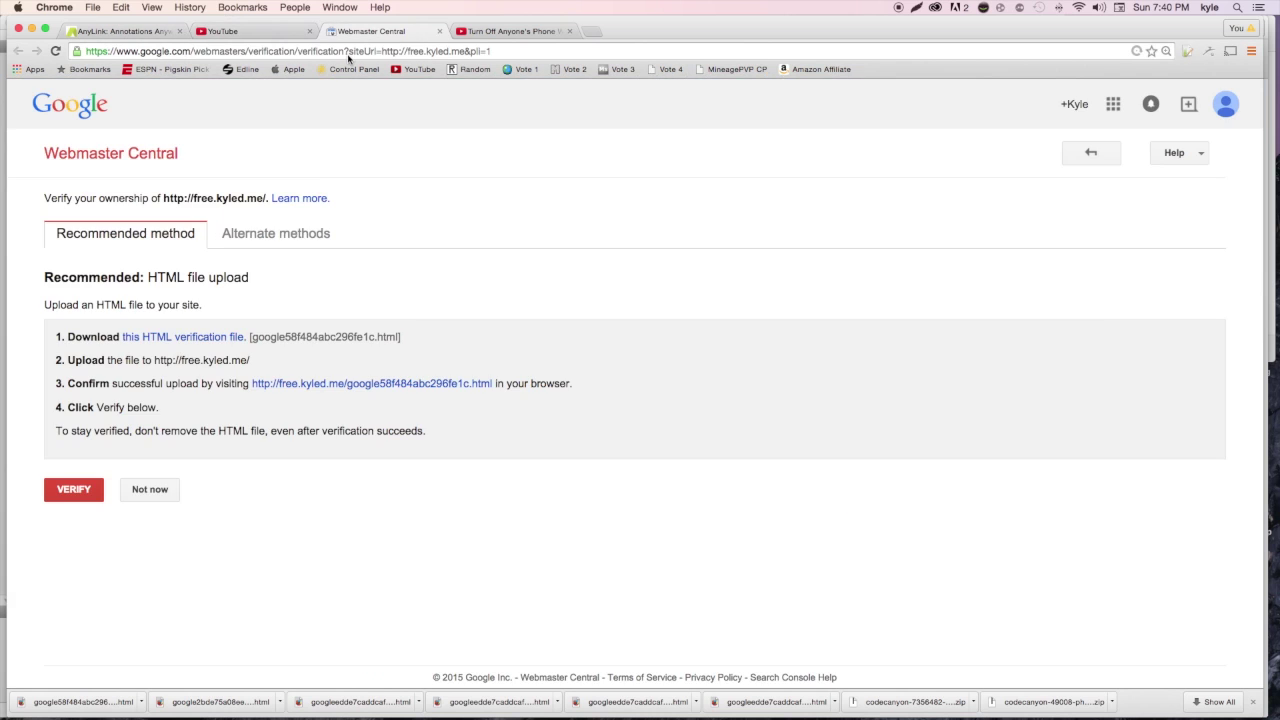
pyautogui.click(85, 487)
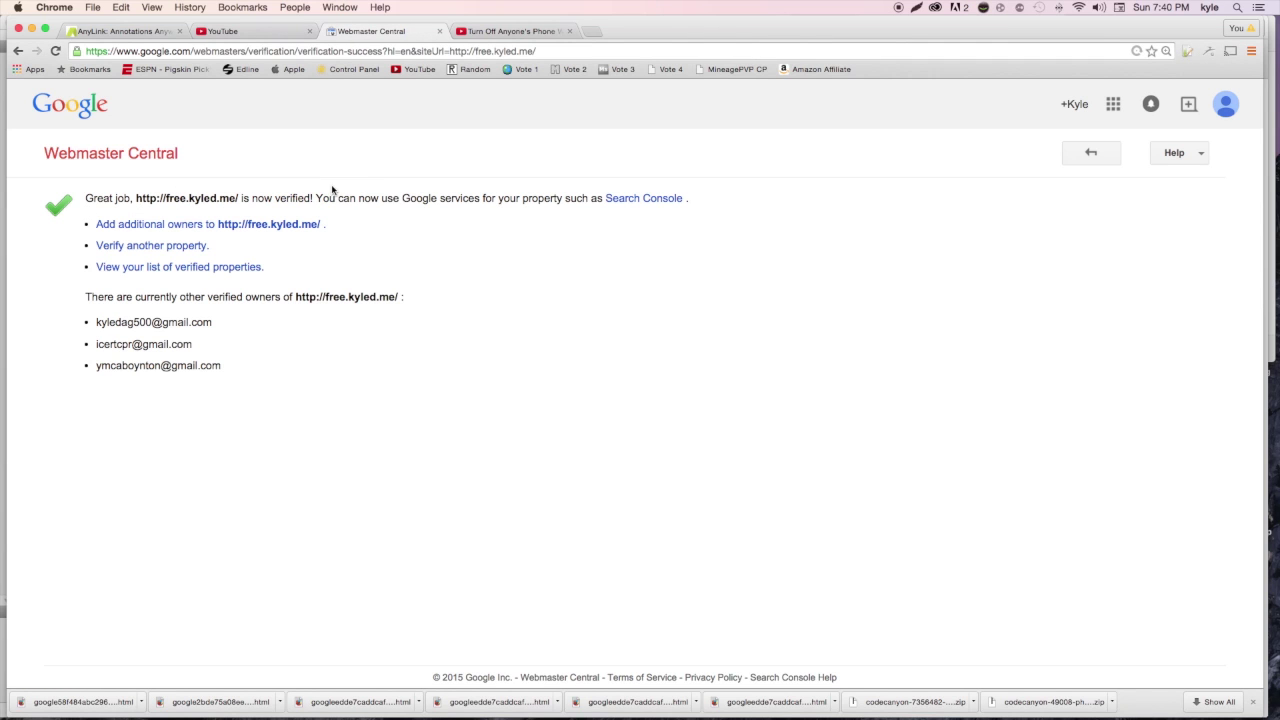
pyautogui.click(458, 33)
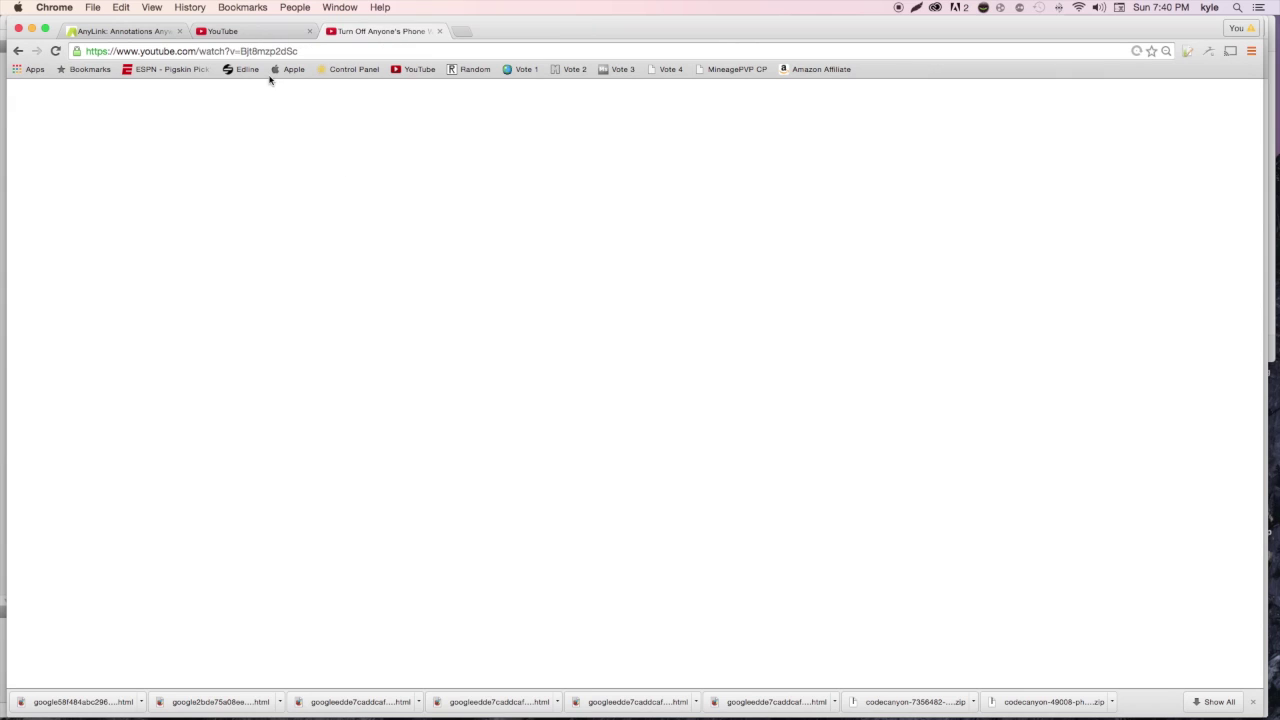
# Close Webmaster Central and reload Advanced settings so free.kyled.me shows Success
pyautogui.press('super+alt+Left')
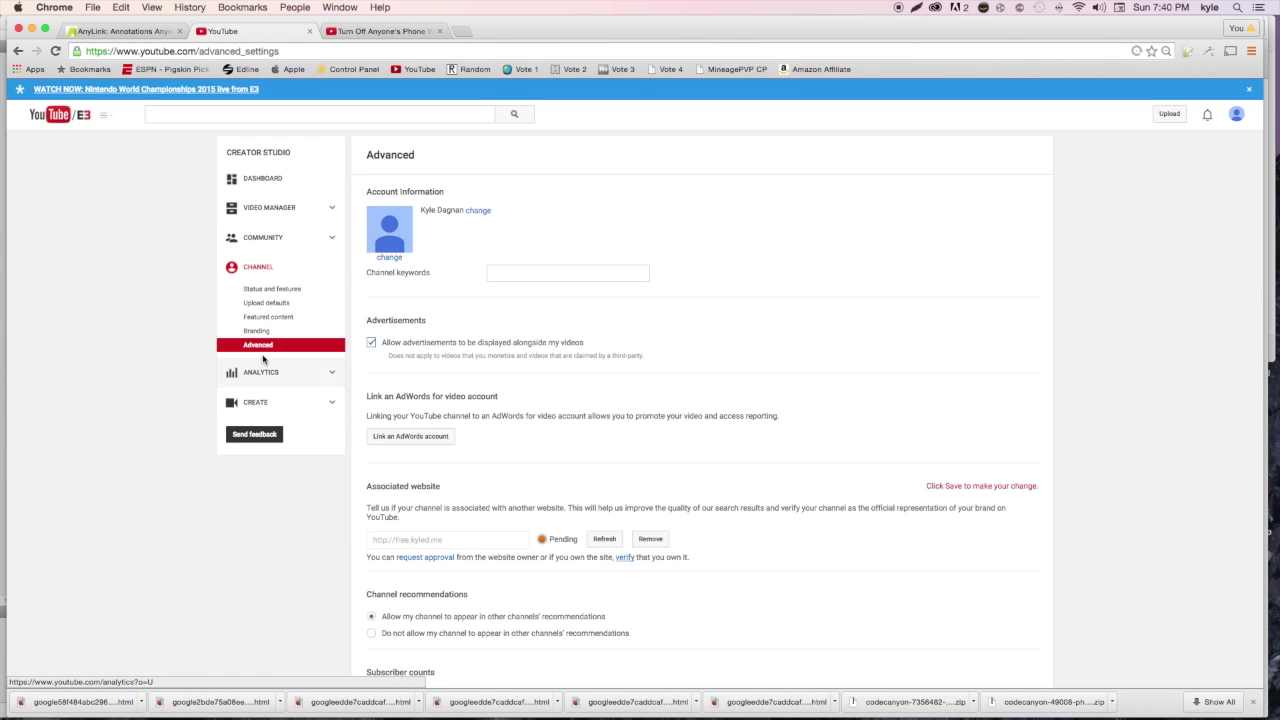
pyautogui.press('super+r')
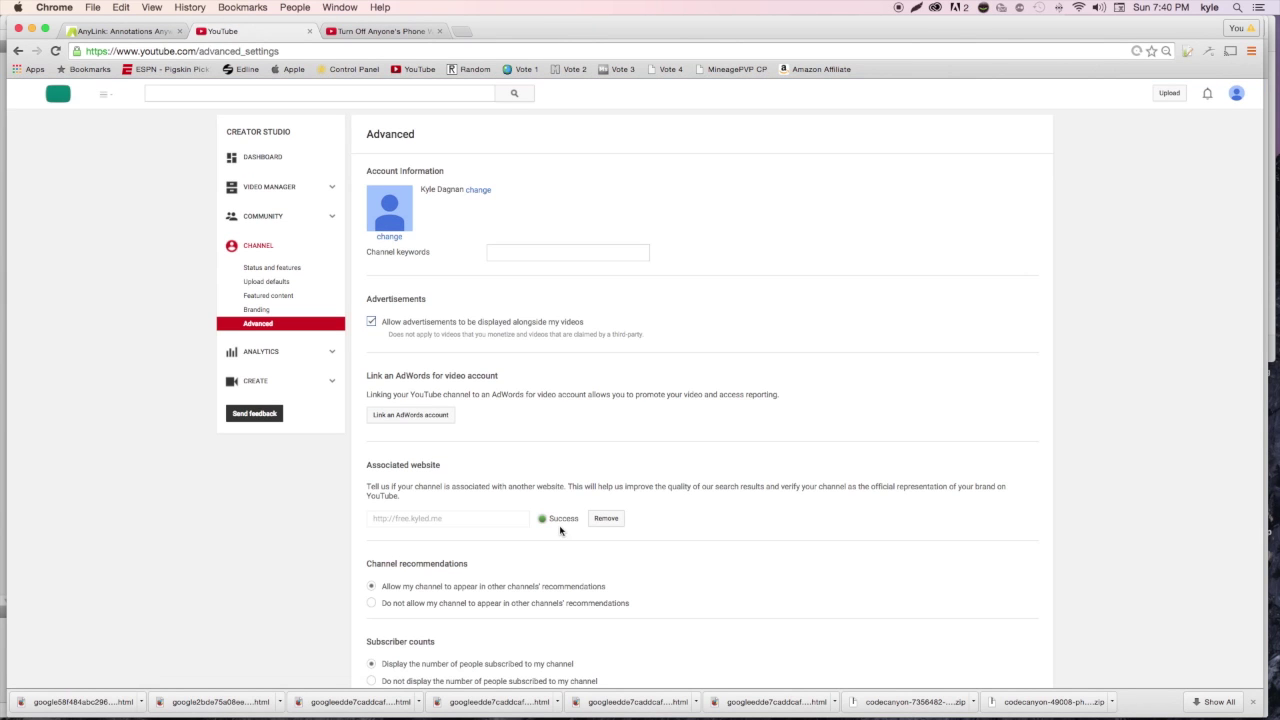
pyautogui.click(118, 32)
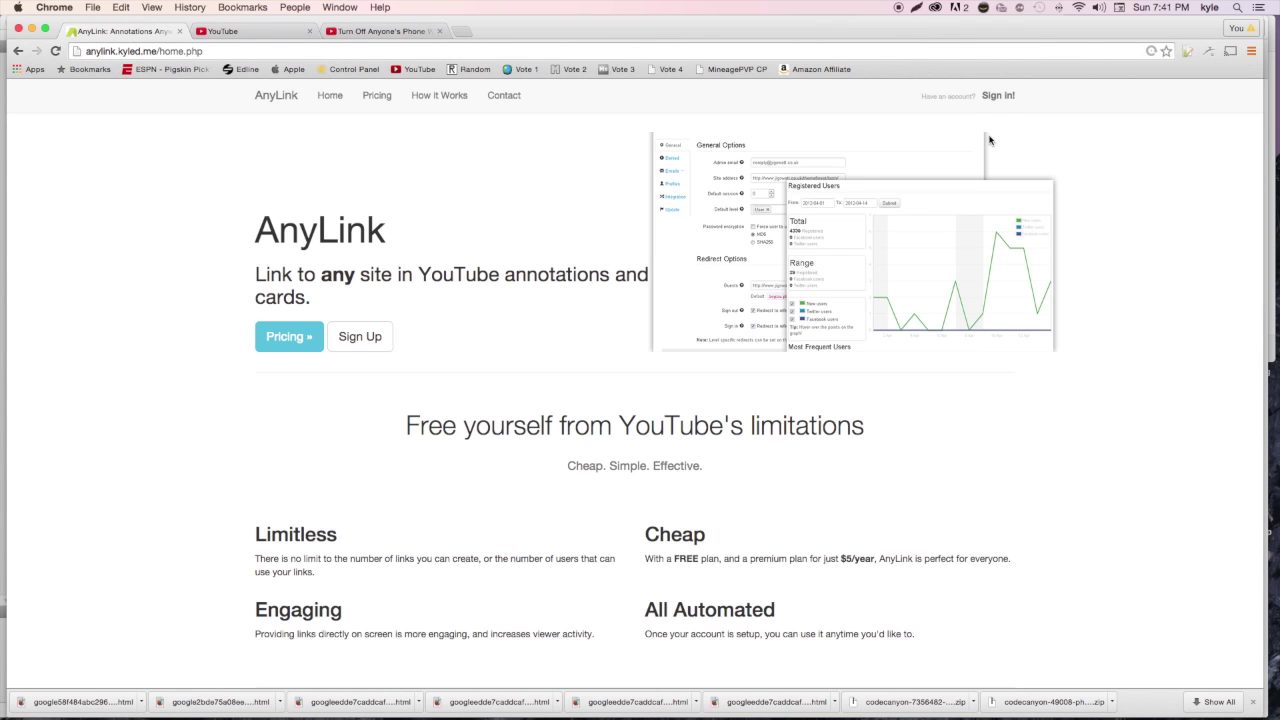
# Sign in to AnyLink with the account email and password
pyautogui.click(997, 96)
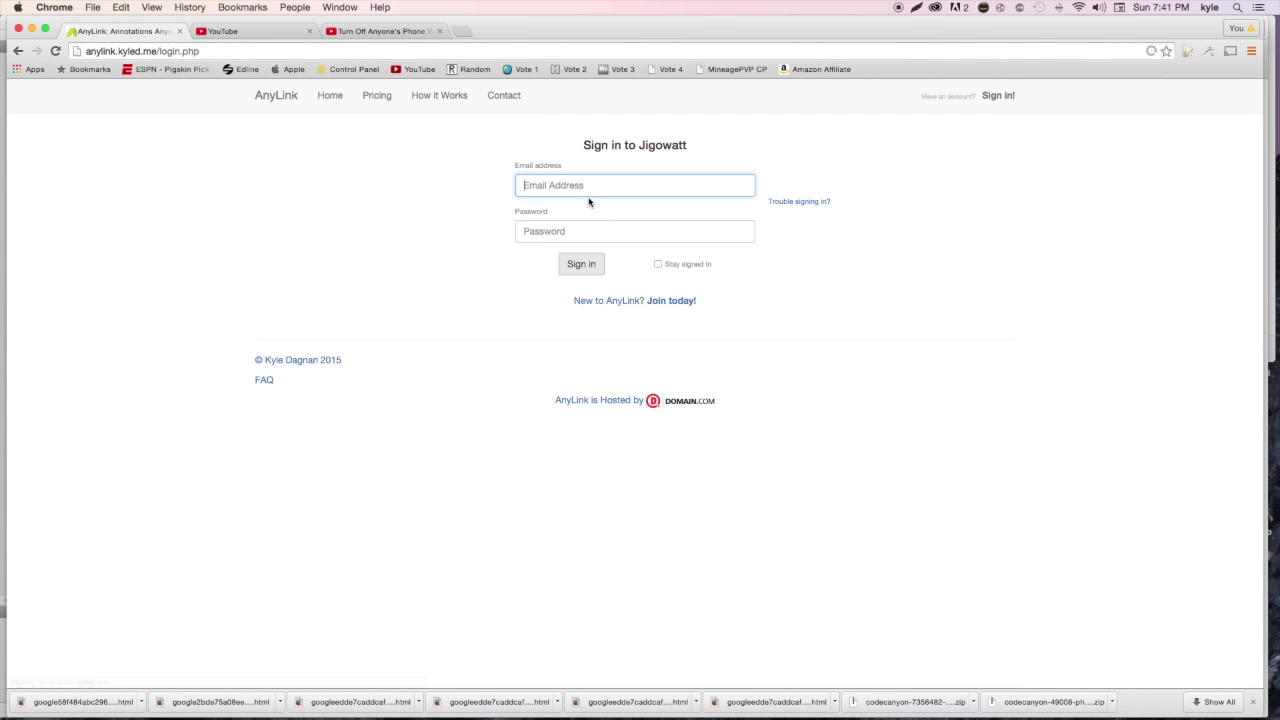
pyautogui.click(597, 186)
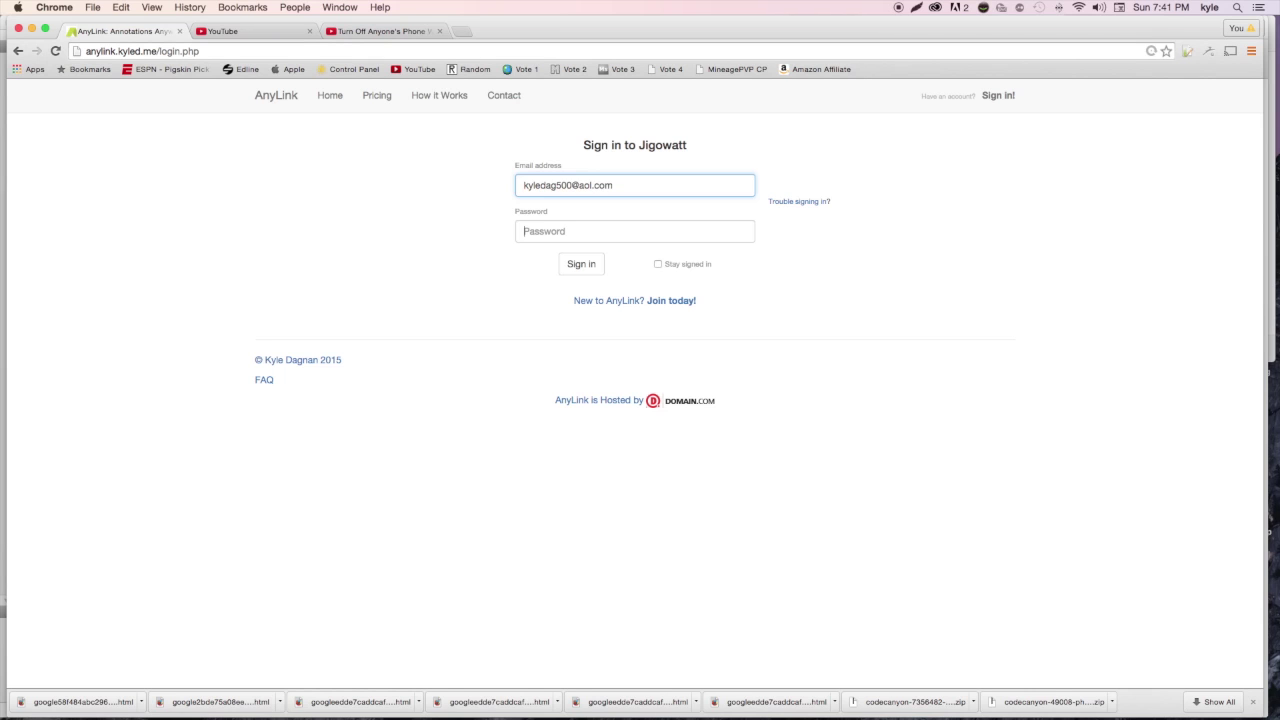
pyautogui.press('Tab')
pyautogui.write('•••••••••••')
pyautogui.press('Return')
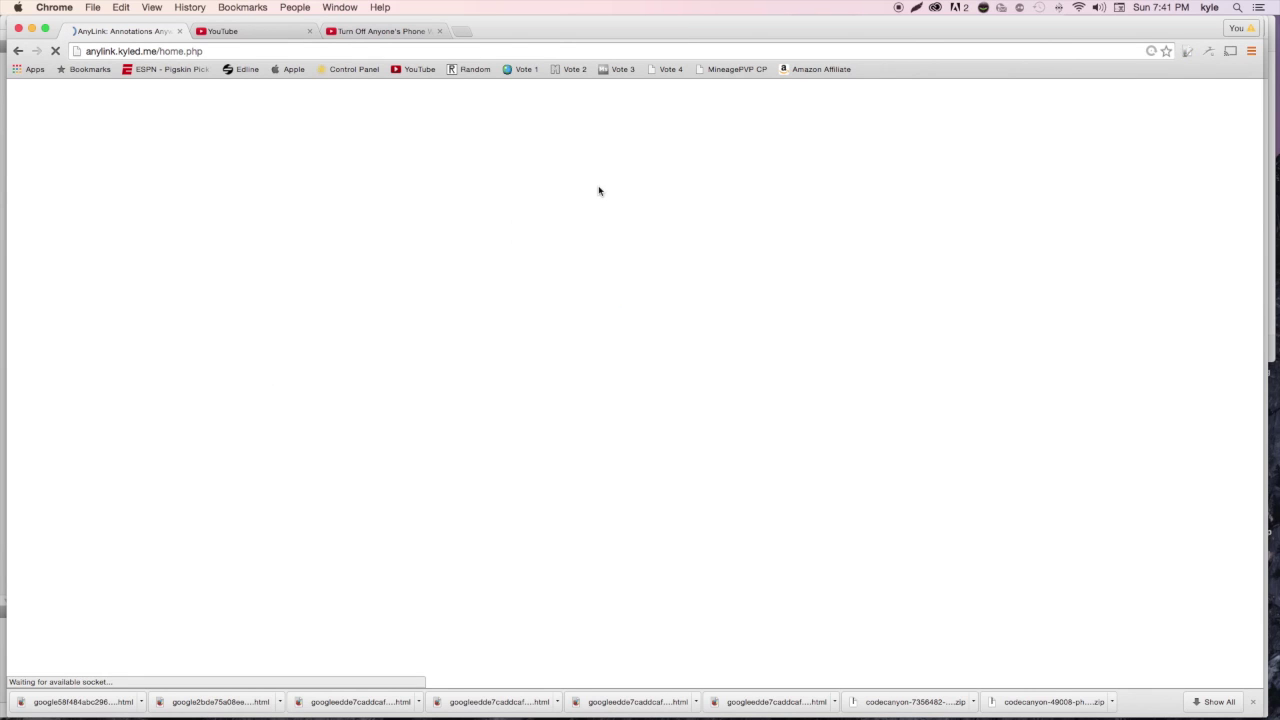
pyautogui.click(535, 102)
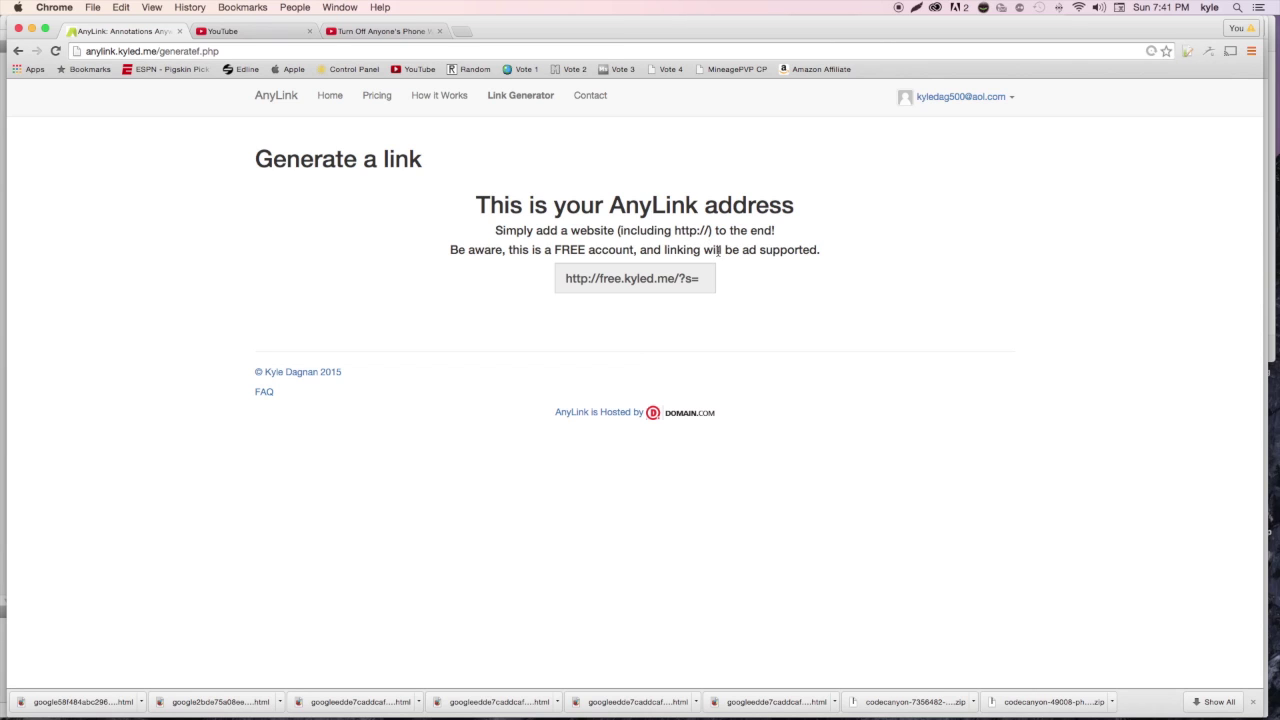
pyautogui.moveTo(565, 279); pyautogui.dragTo(707, 282)
pyautogui.rightClick(677, 284)
pyautogui.click(695, 287)
pyautogui.click(218, 32)
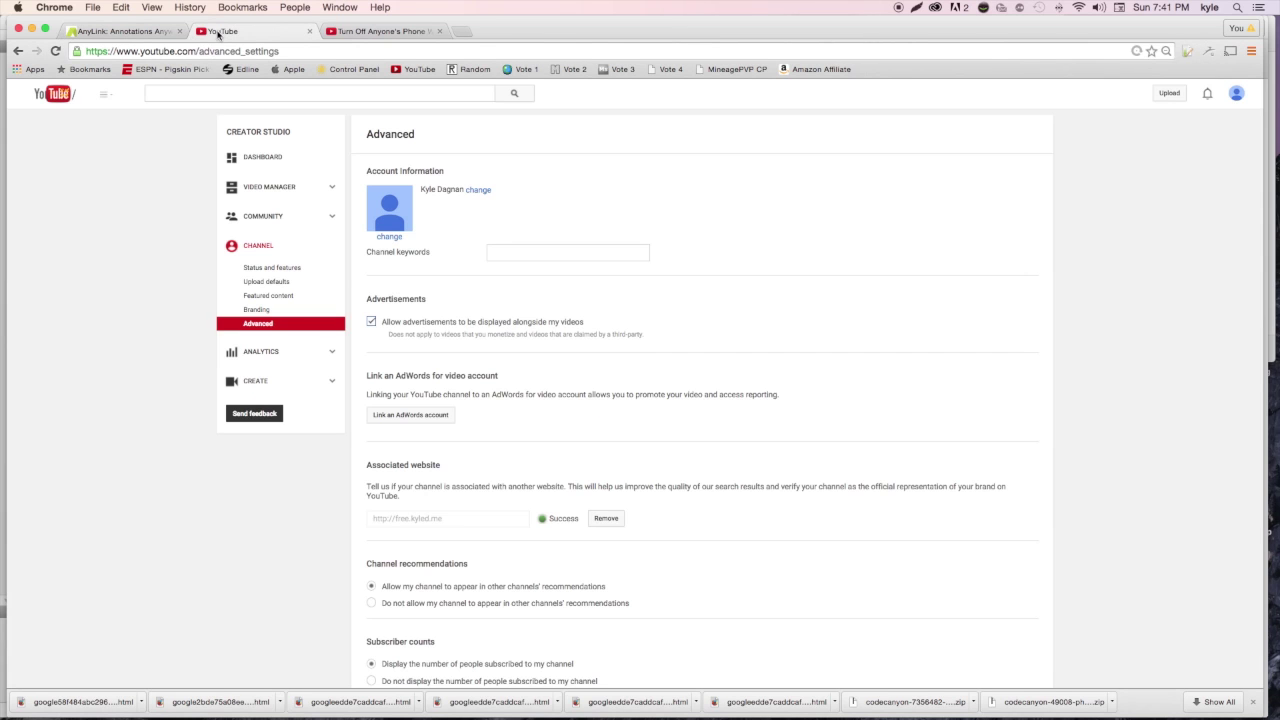
# From Video Manager, choose Edit > Annotations for the TESTER? video
pyautogui.click(294, 189)
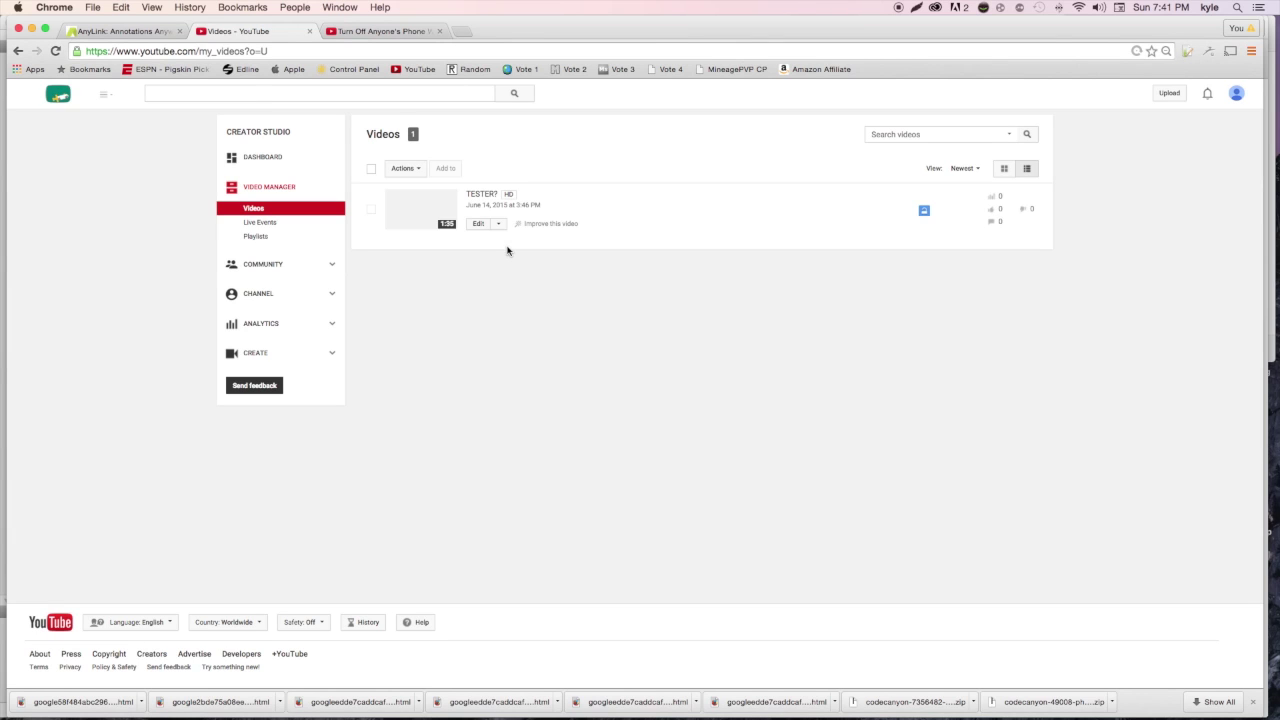
pyautogui.click(497, 224)
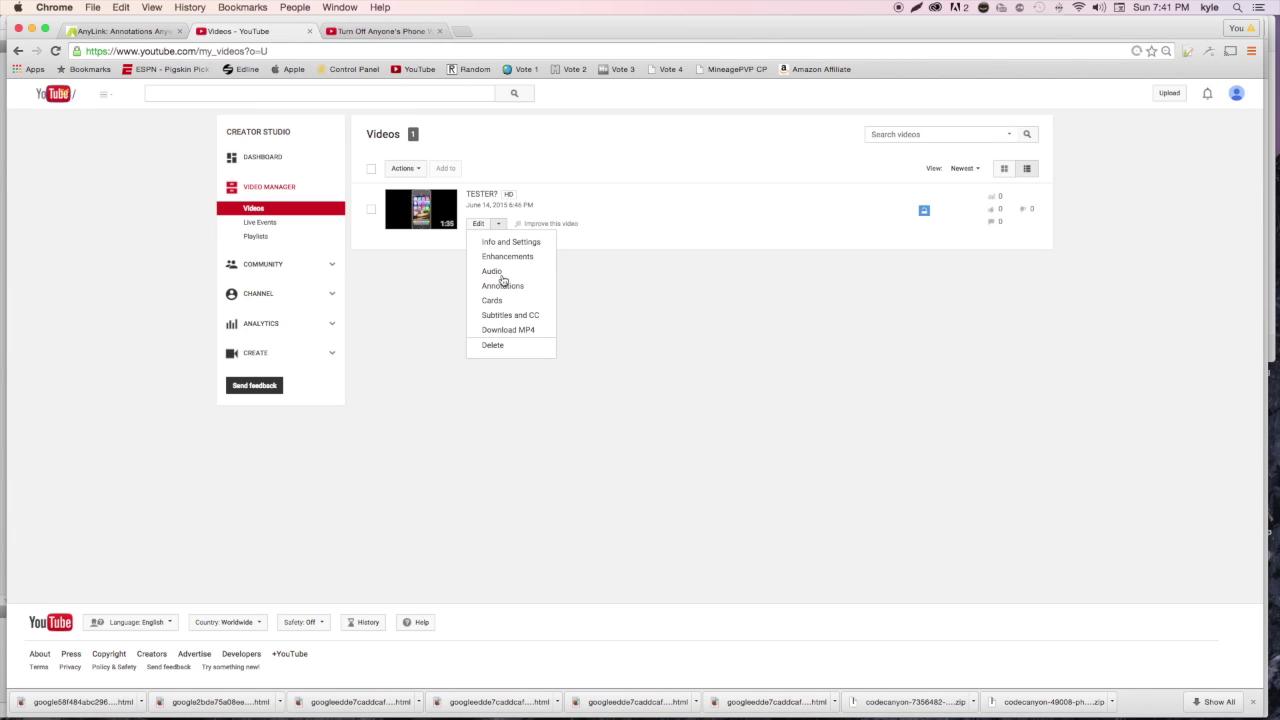
pyautogui.click(503, 287)
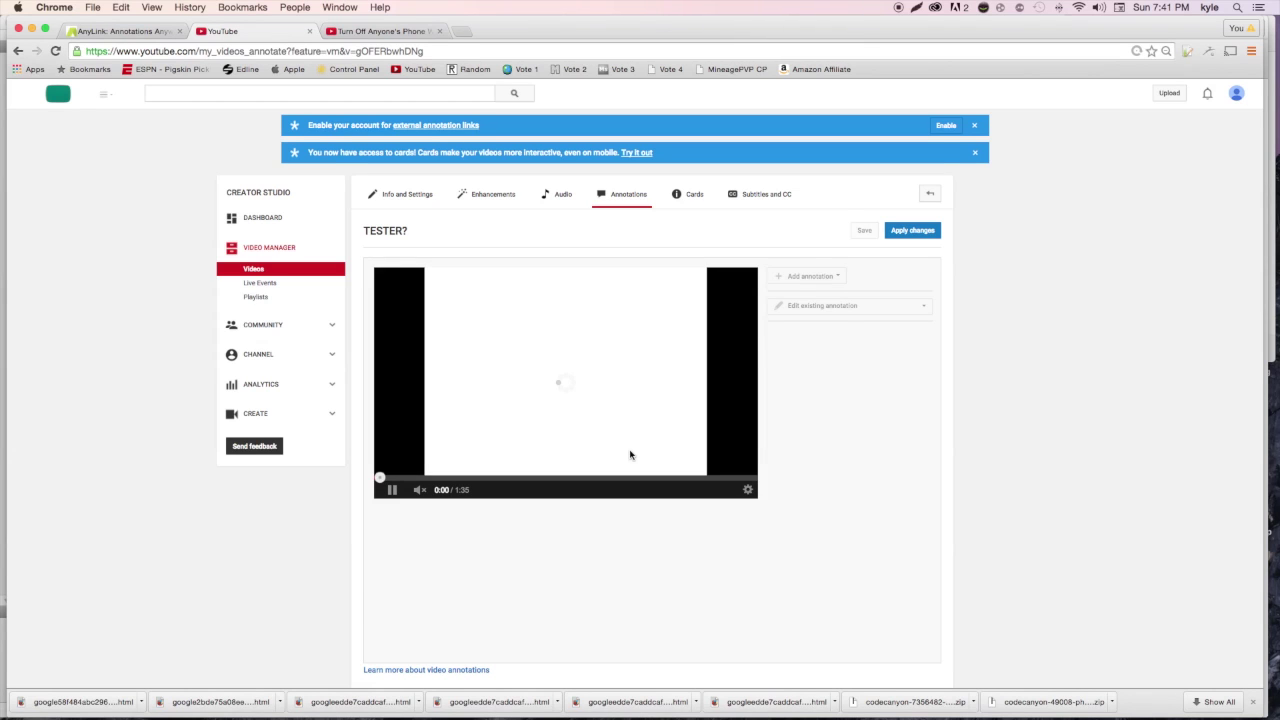
# Add a trial Note with Link ticked, inspect link types, then return to the editor
pyautogui.click(823, 277)
pyautogui.click(814, 308)
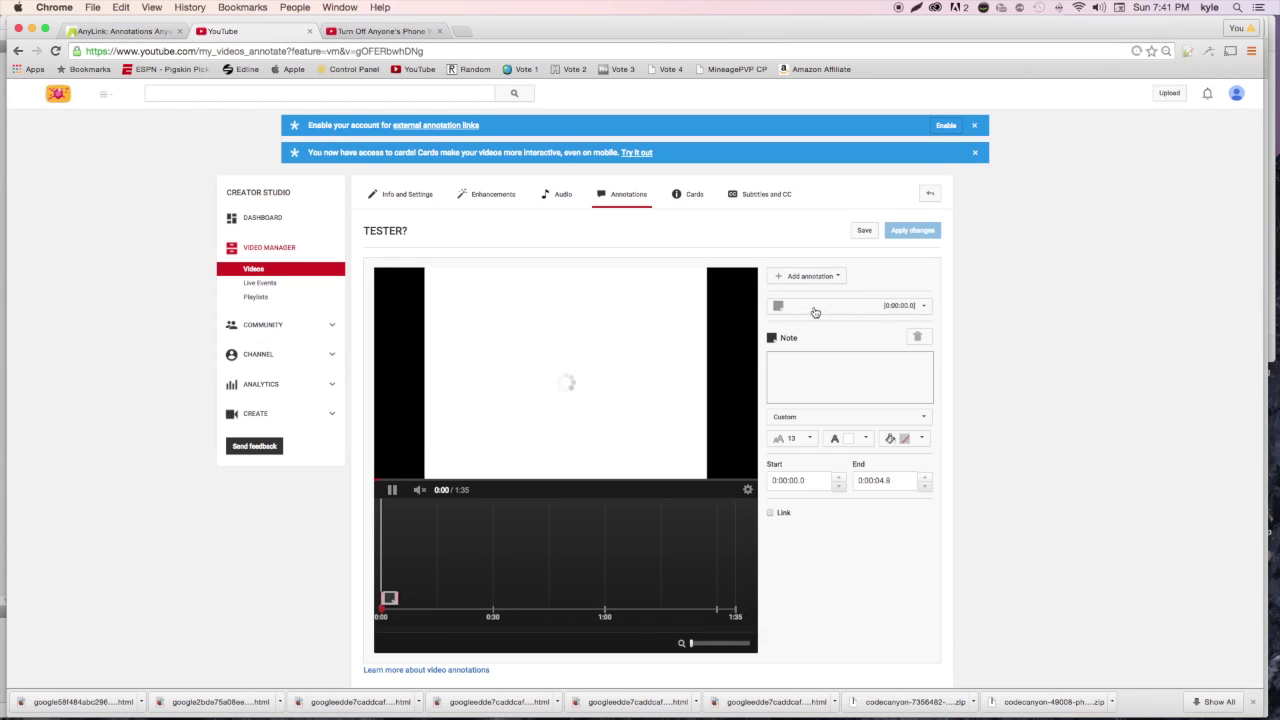
pyautogui.click(770, 512)
pyautogui.click(858, 514)
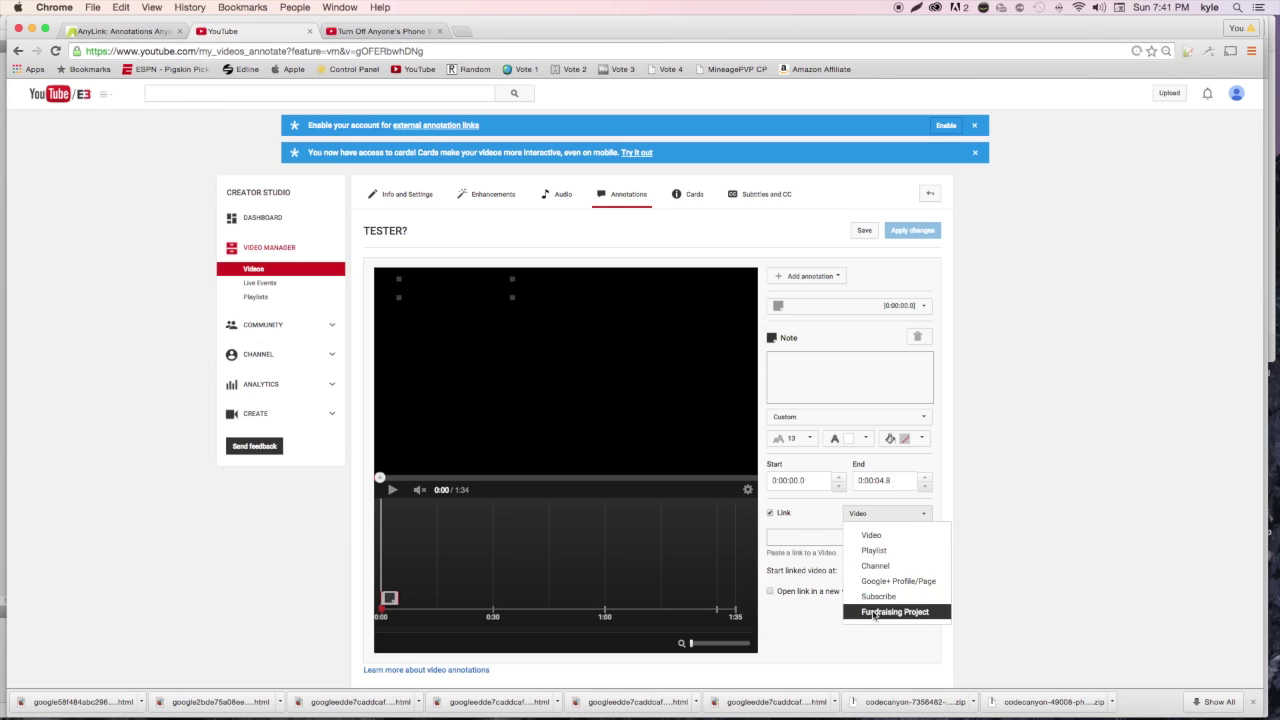
pyautogui.click(809, 626)
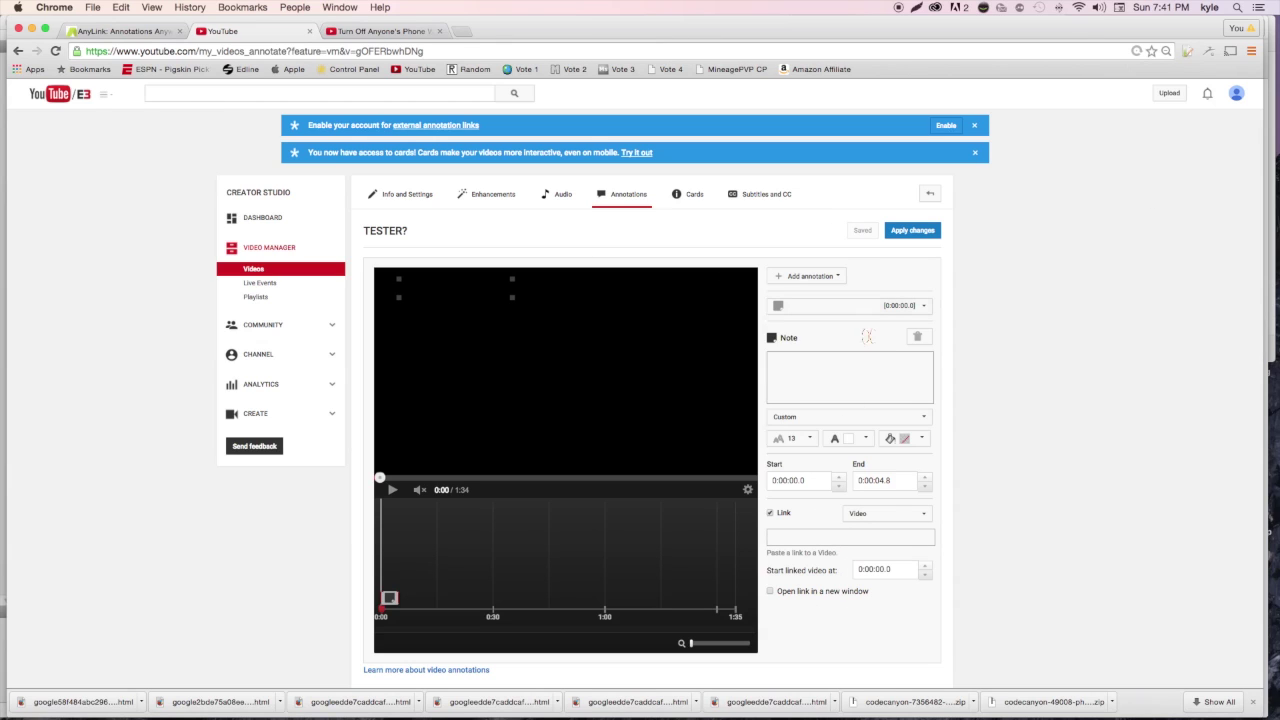
pyautogui.click(870, 515)
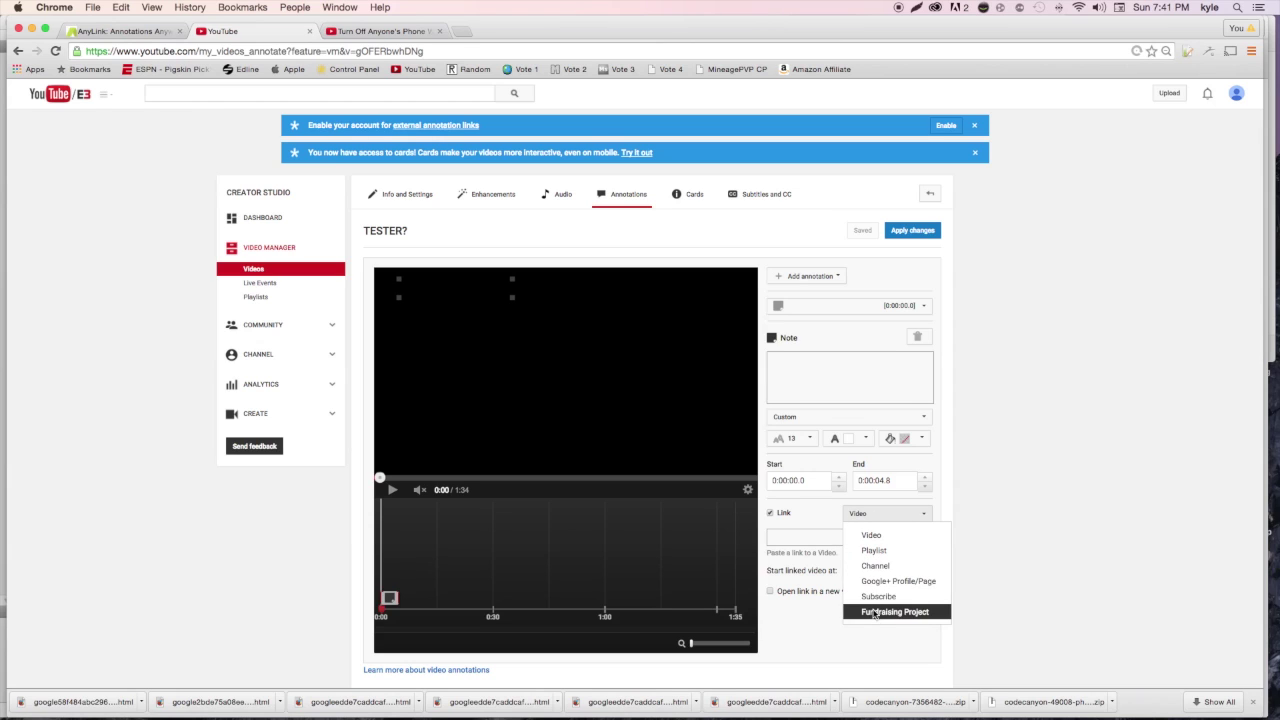
pyautogui.click(874, 614)
pyautogui.click(929, 194)
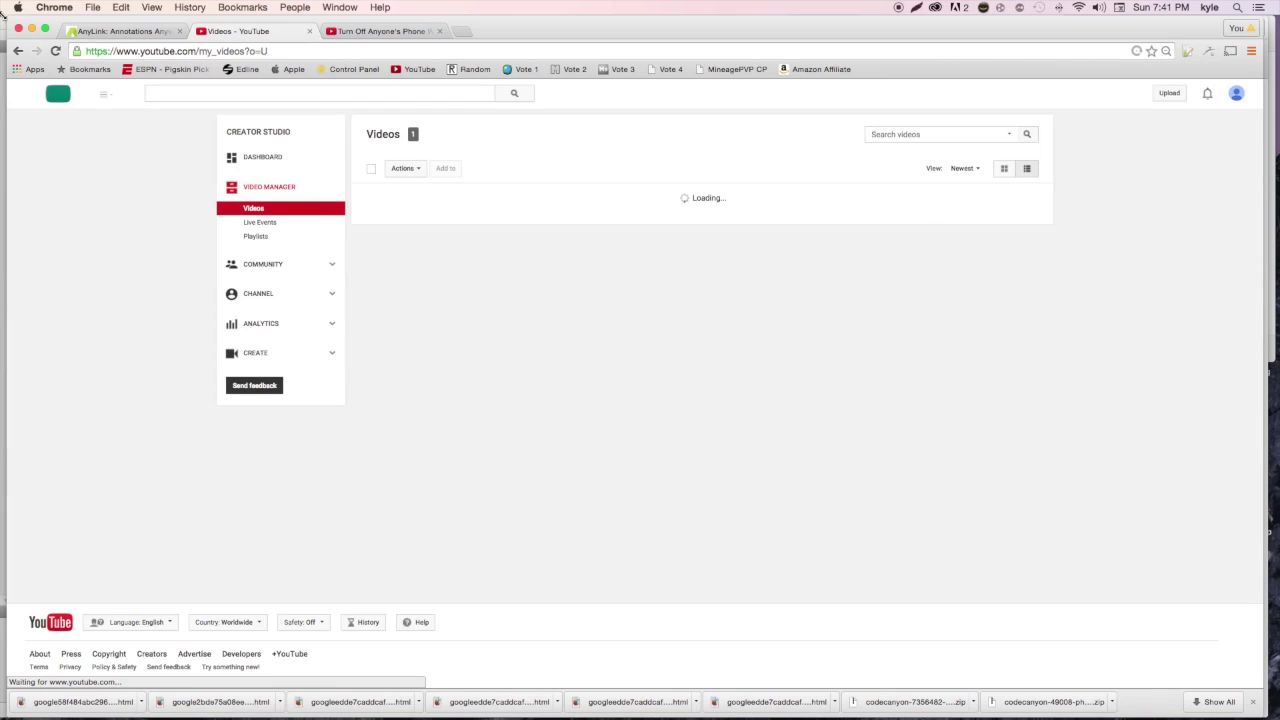
pyautogui.click(16, 49)
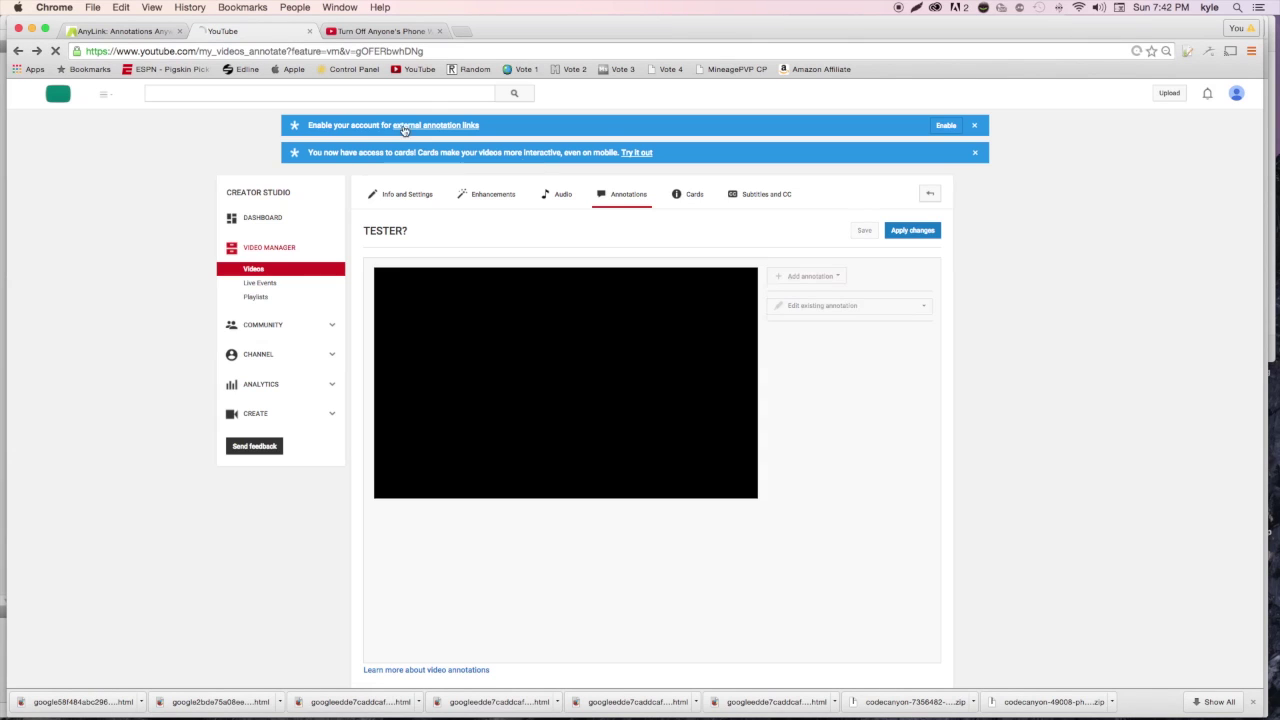
# Enable external annotation links, accept the terms, and add a Note with Link ticked
pyautogui.click(945, 125)
pyautogui.click(732, 430)
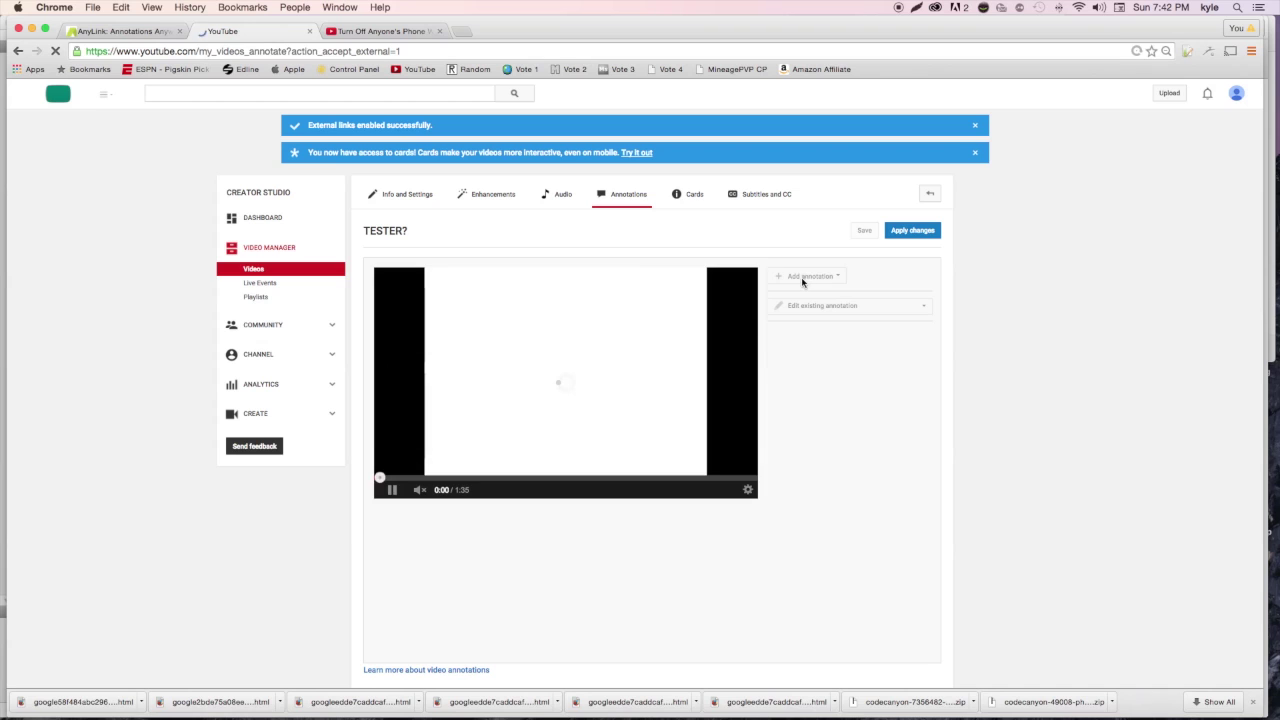
pyautogui.click(800, 280)
pyautogui.click(806, 305)
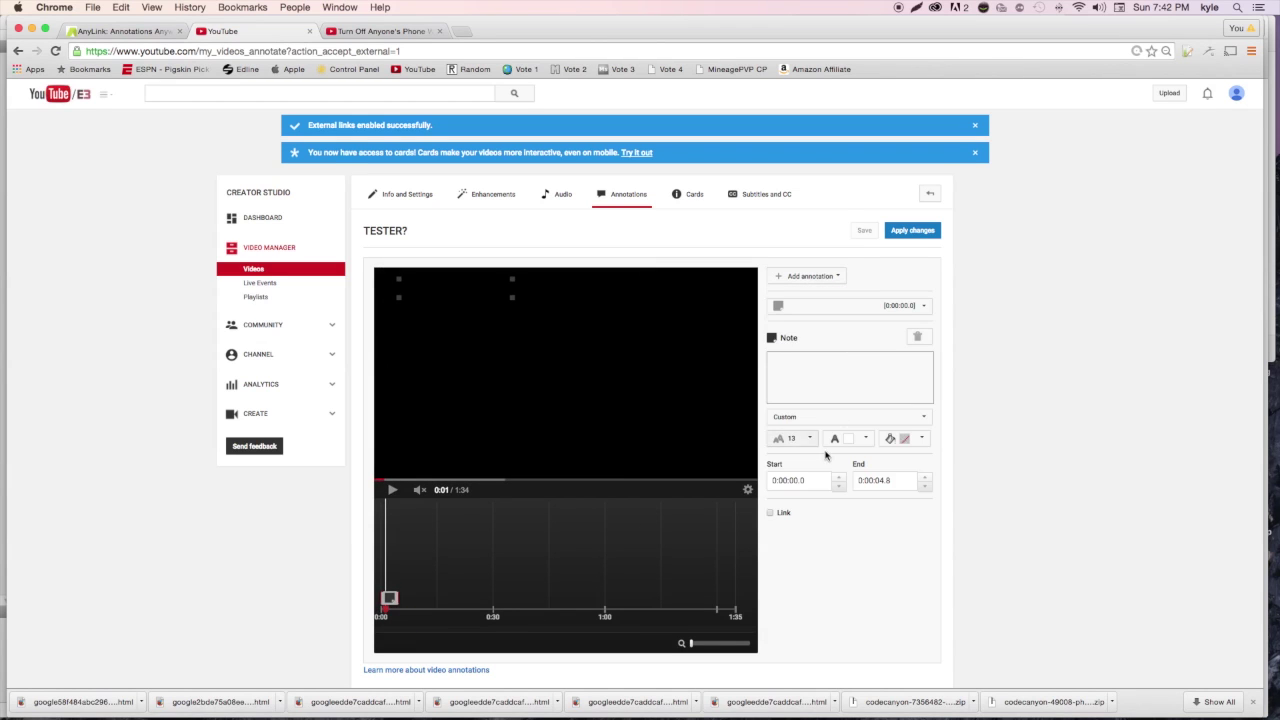
pyautogui.click(772, 513)
pyautogui.click(885, 513)
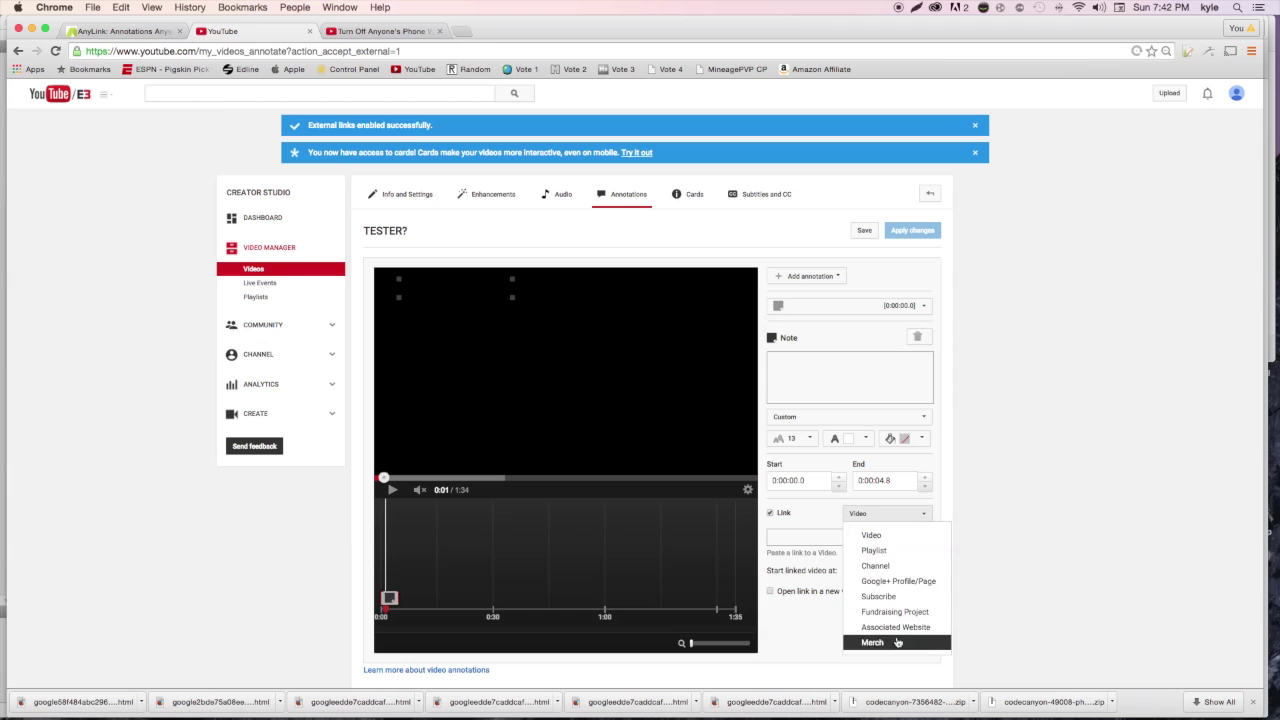
pyautogui.click(903, 623)
pyautogui.click(858, 538)
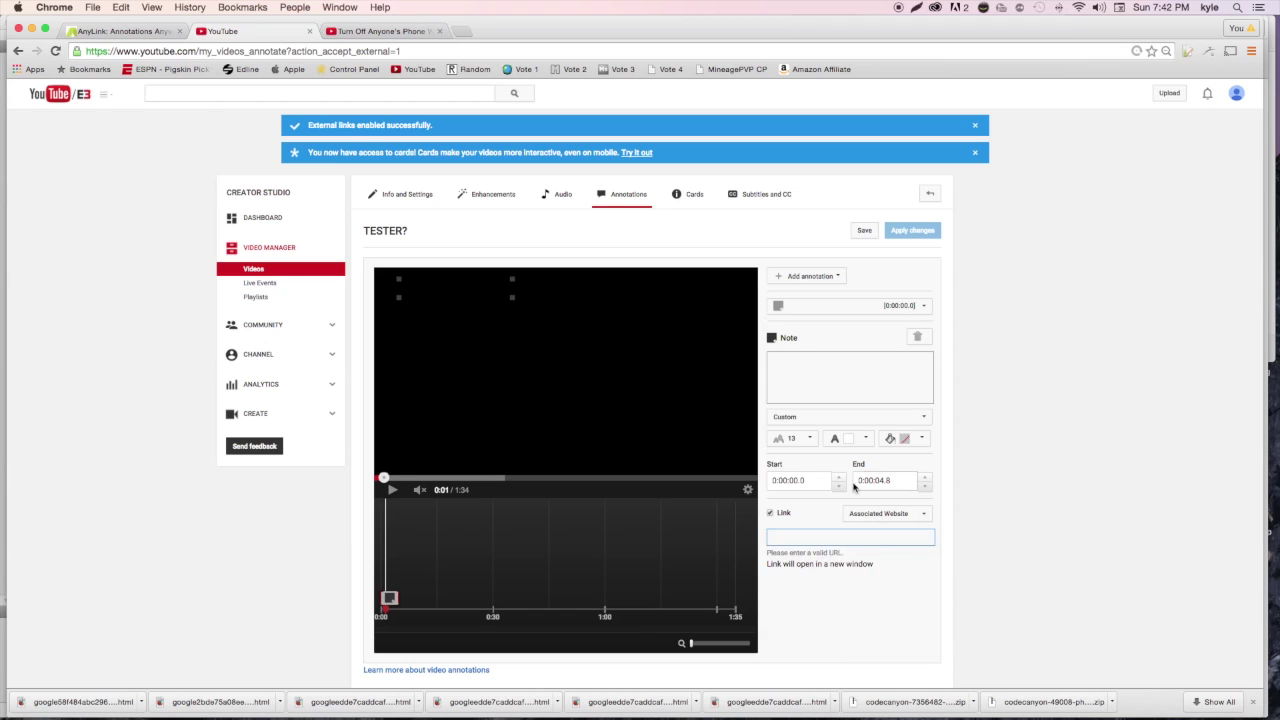
pyautogui.write('http://free.kyled.me/?s=')
pyautogui.write('pastebin.com')
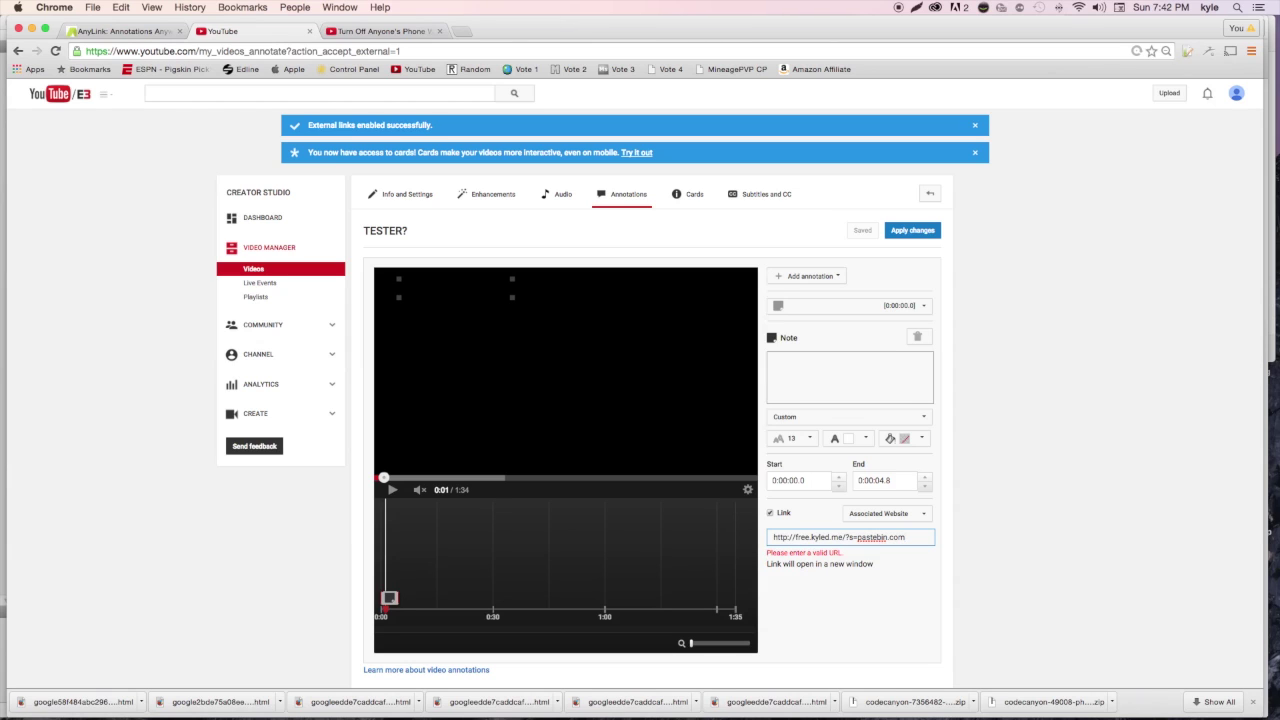
pyautogui.click(857, 537)
pyautogui.write('http://')
pyautogui.scroll(-2, 938, 590)
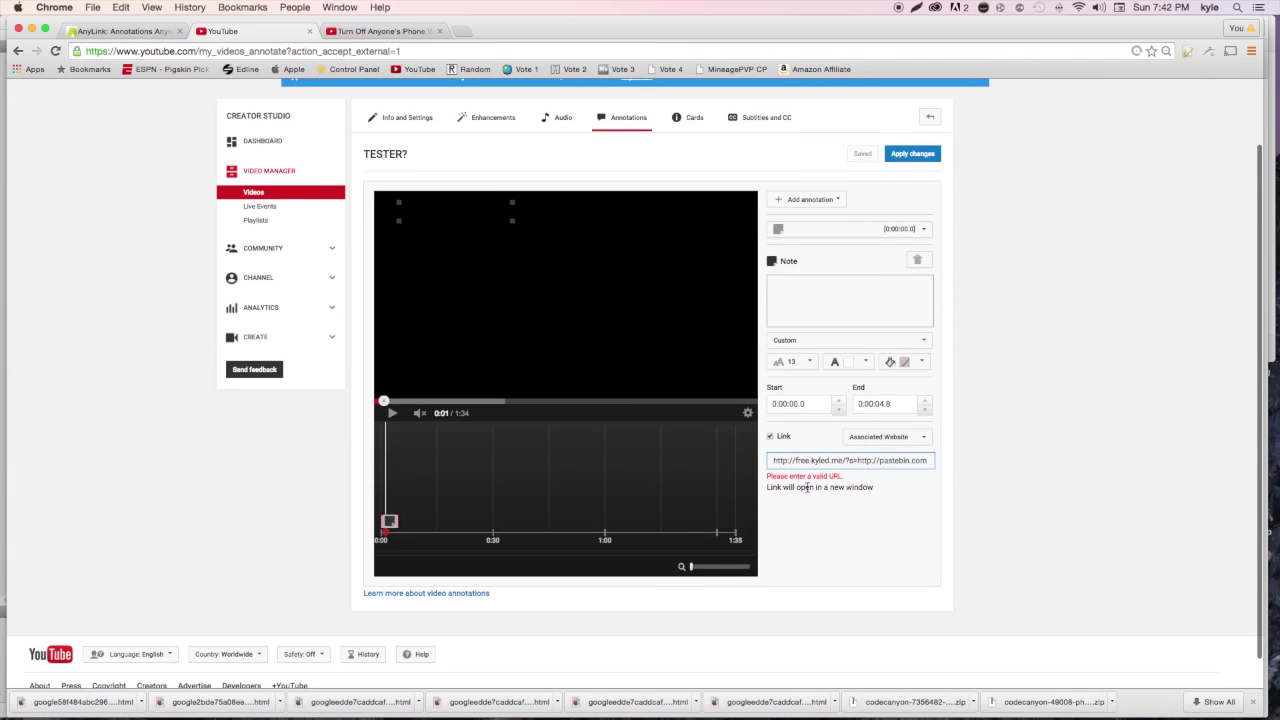
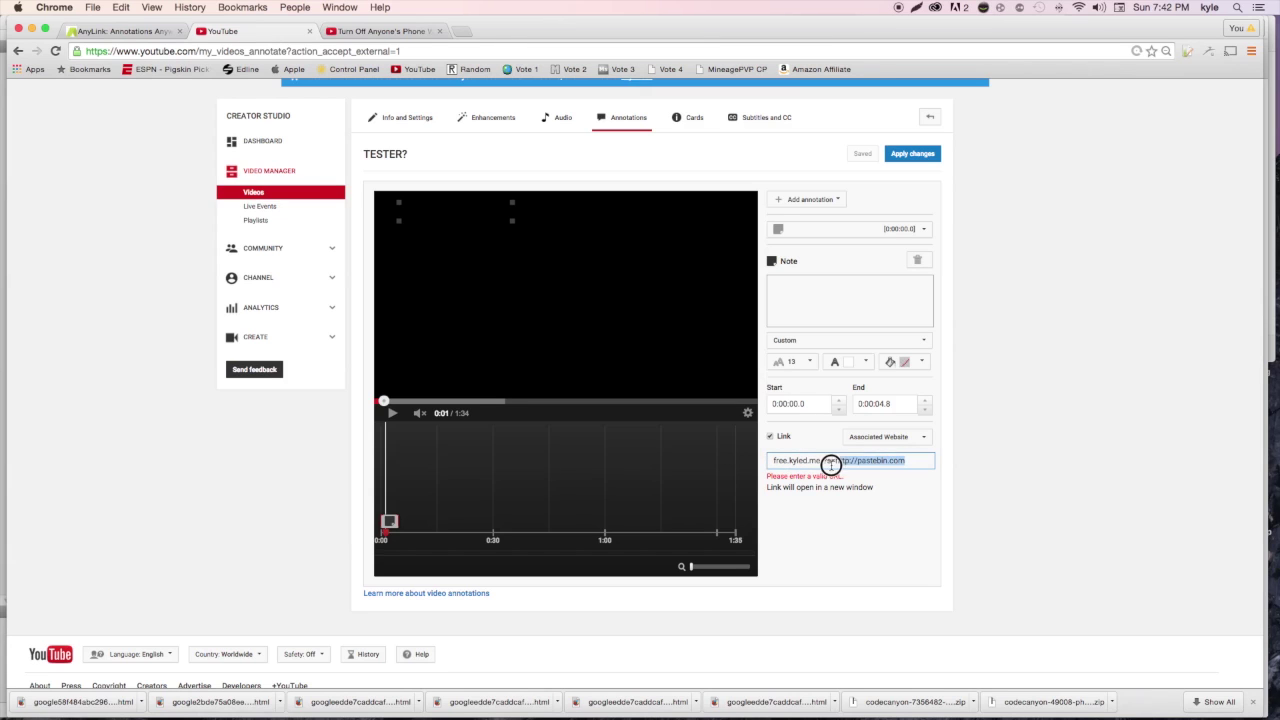
pyautogui.press('BackSpace')
pyautogui.click(779, 462)
pyautogui.write('http://free.kyled.me')
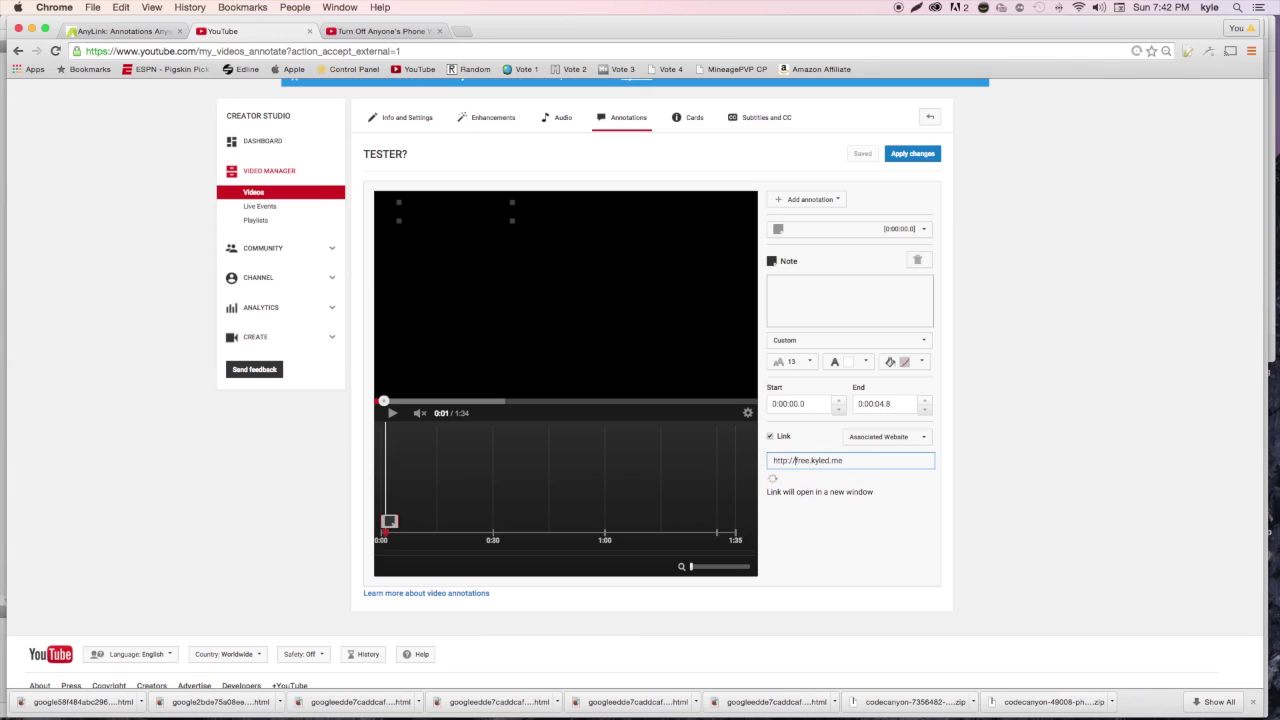
pyautogui.click(863, 465)
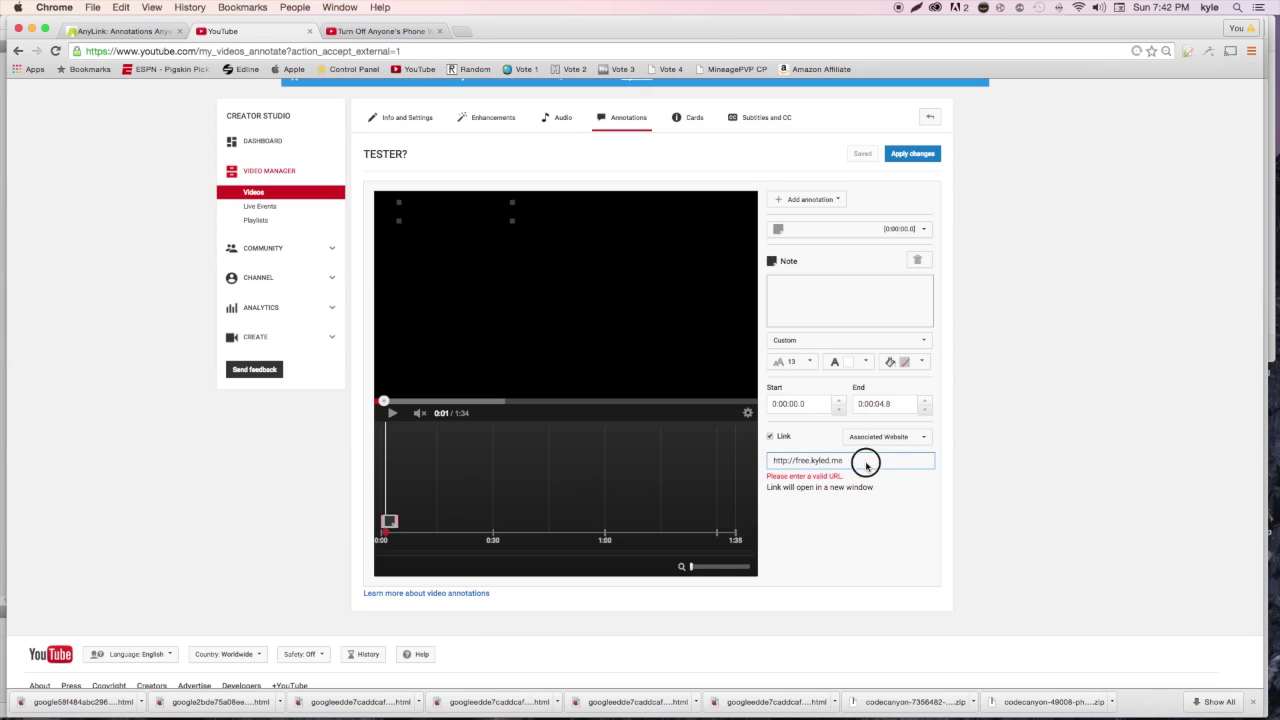
pyautogui.click(255, 281)
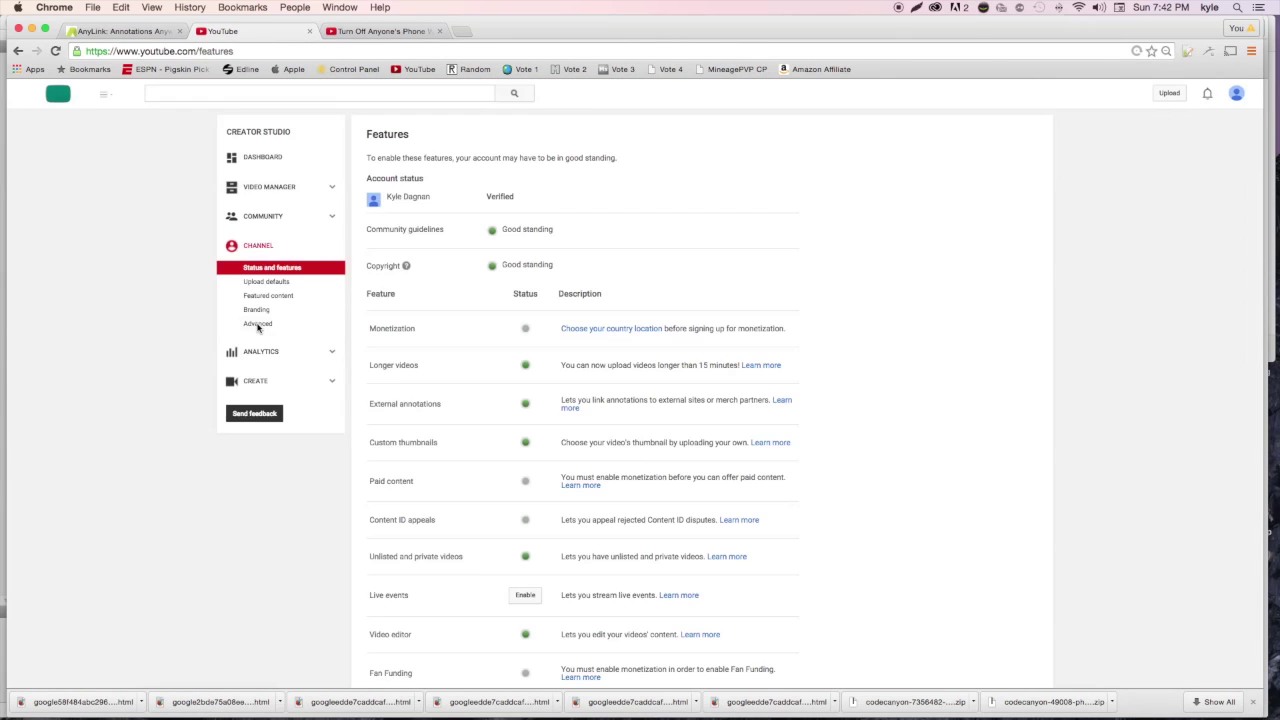
pyautogui.click(258, 324)
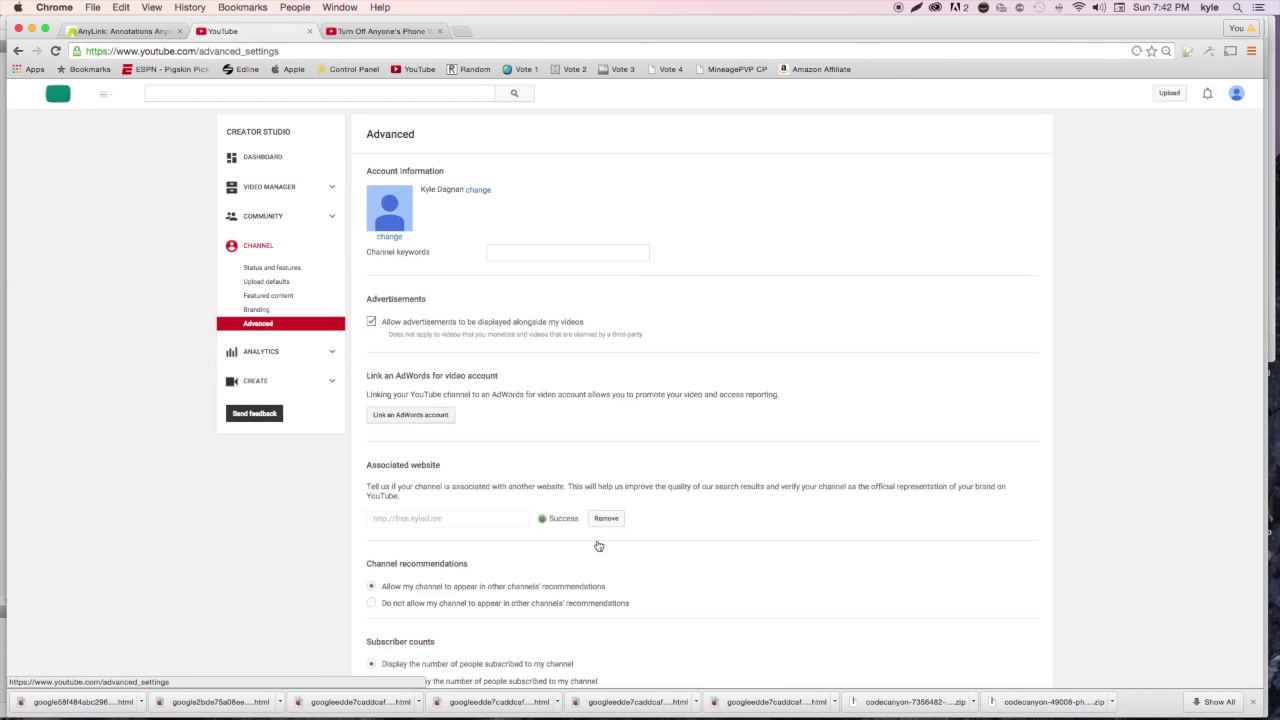
pyautogui.click(275, 192)
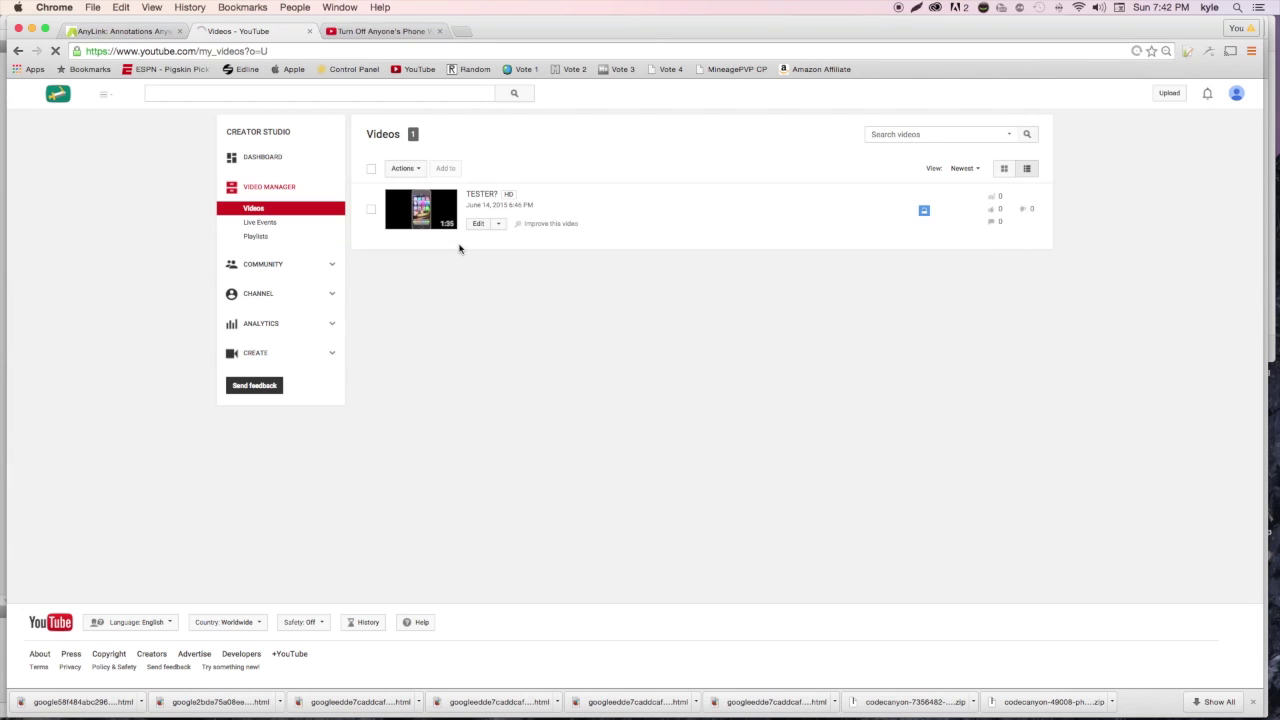
# Open the TESTER? video's Annotations editor and switch to its Cards tab
pyautogui.click(498, 224)
pyautogui.click(497, 286)
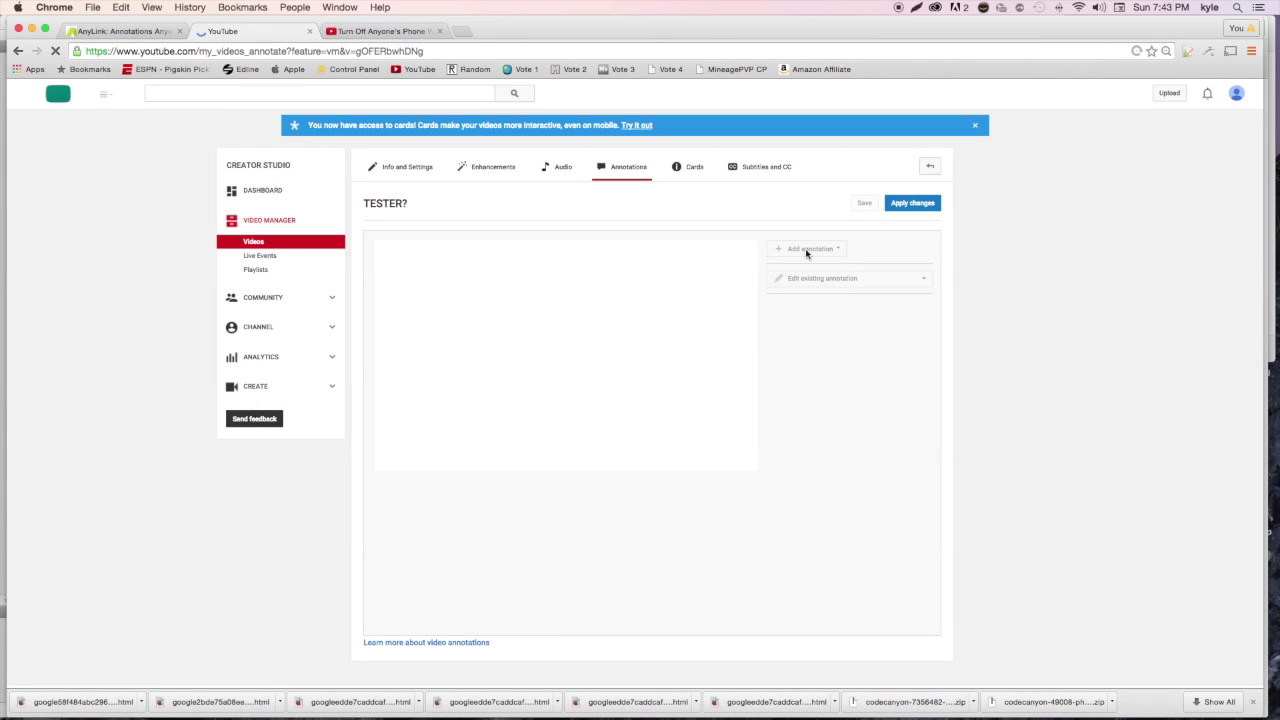
pyautogui.click(718, 166)
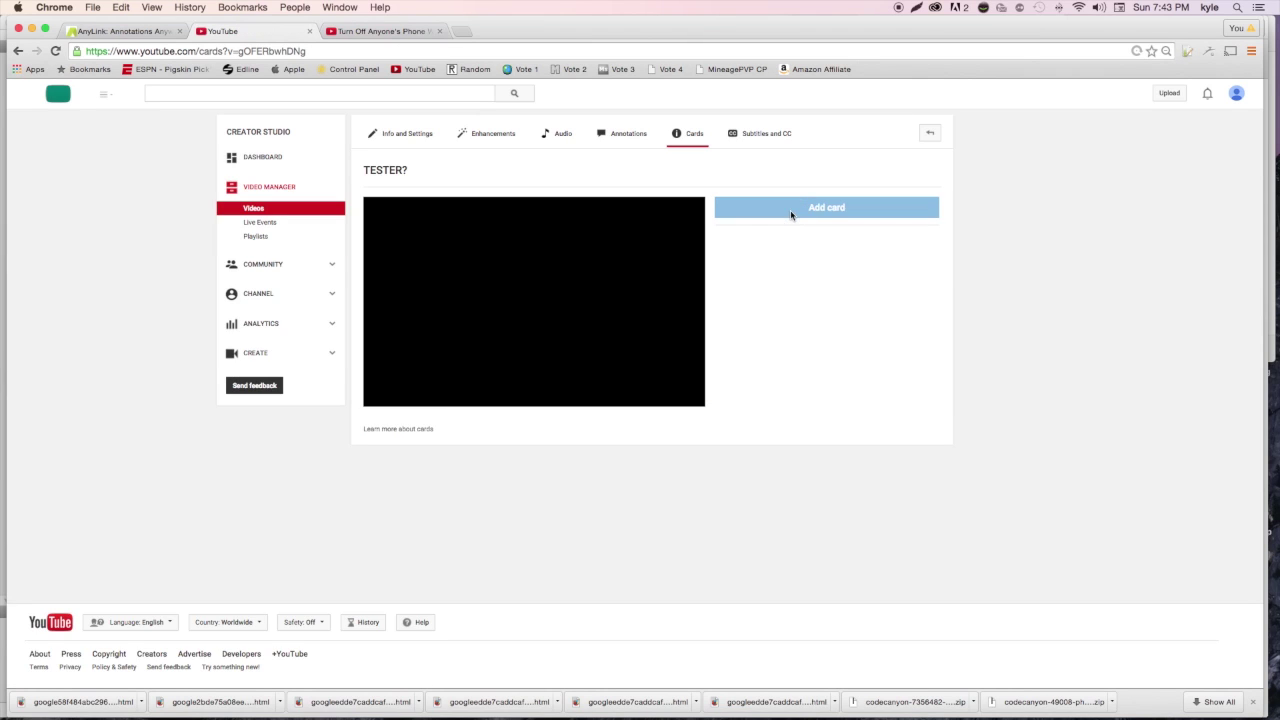
pyautogui.click(780, 210)
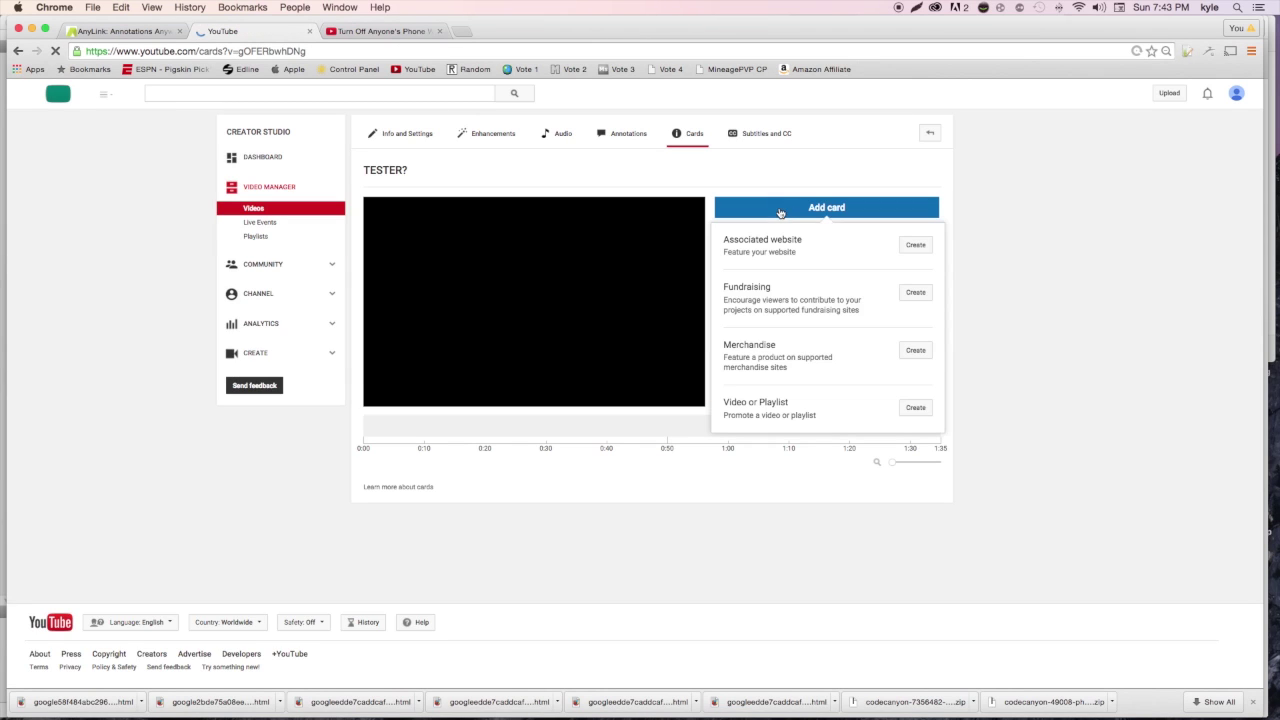
pyautogui.click(915, 245)
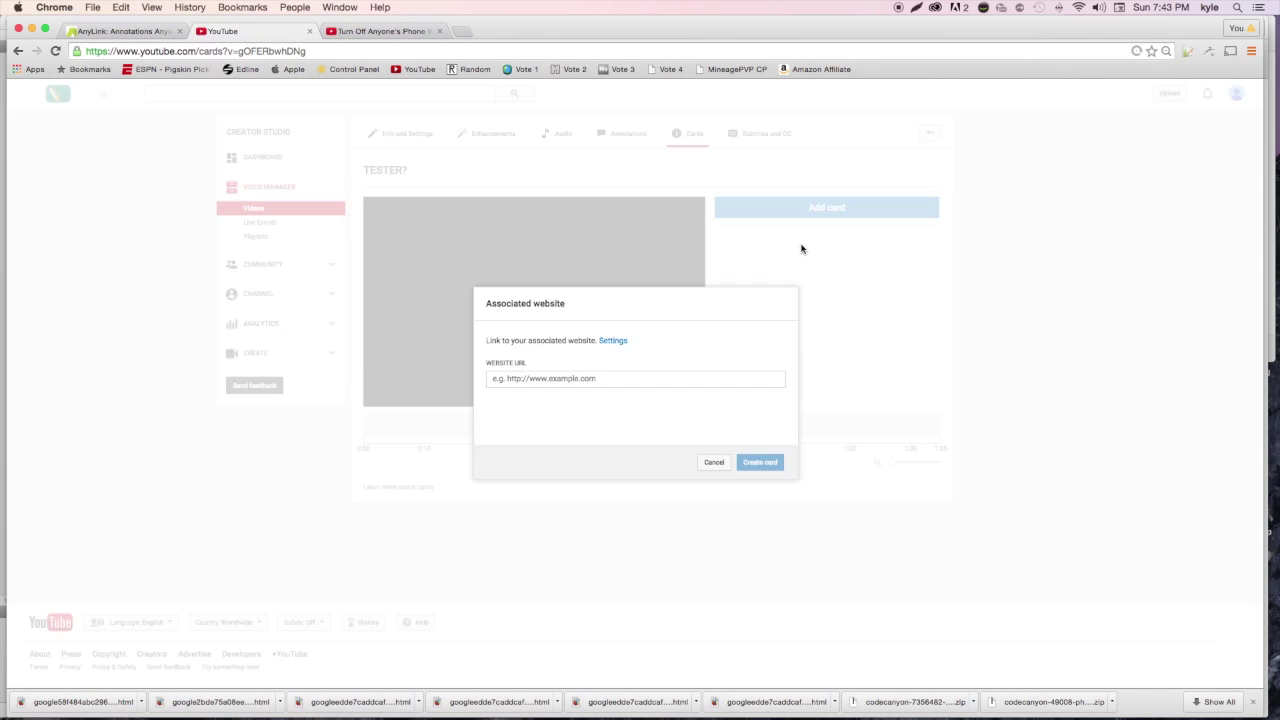
pyautogui.click(648, 376)
pyautogui.write('http://free.kyled.me/?s=')
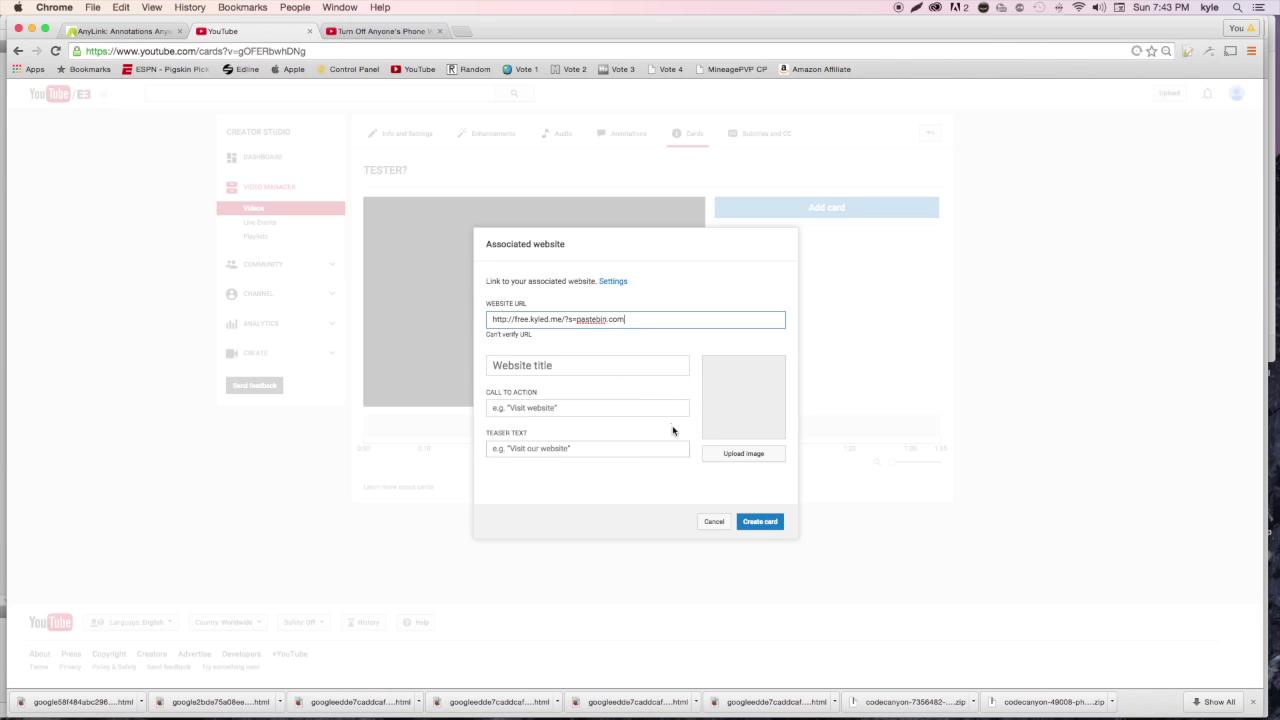
pyautogui.click(564, 371)
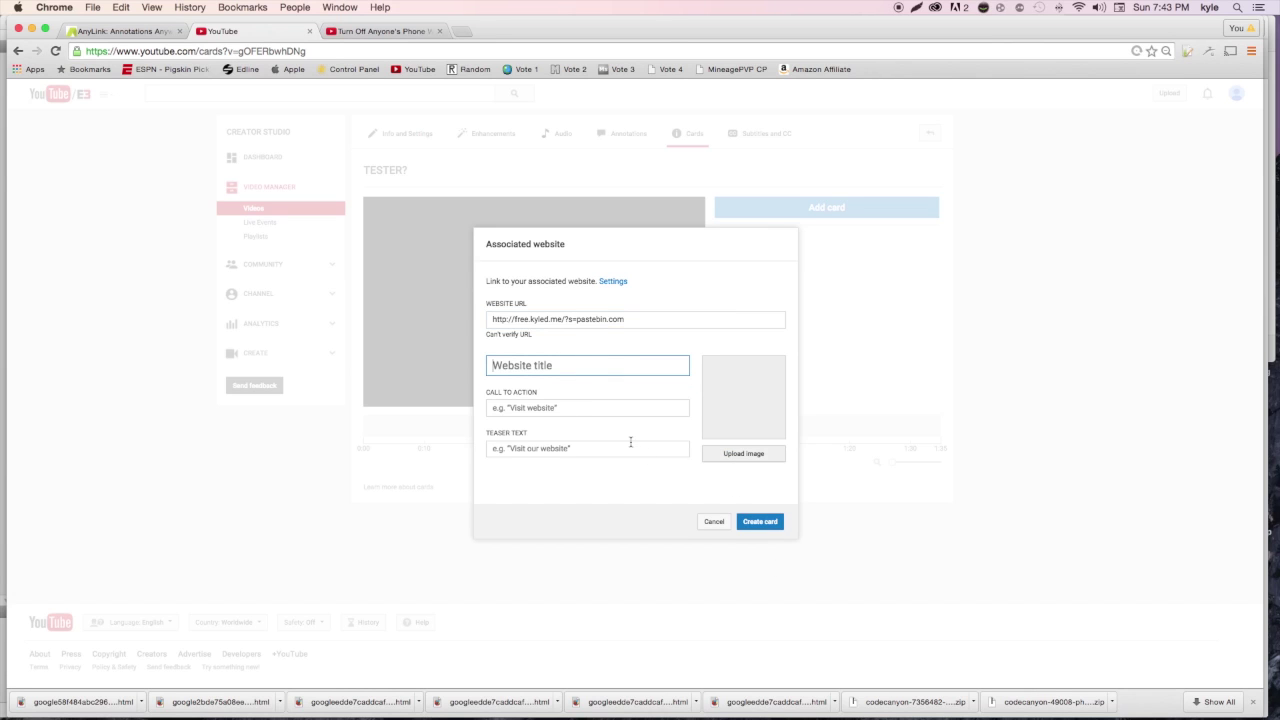
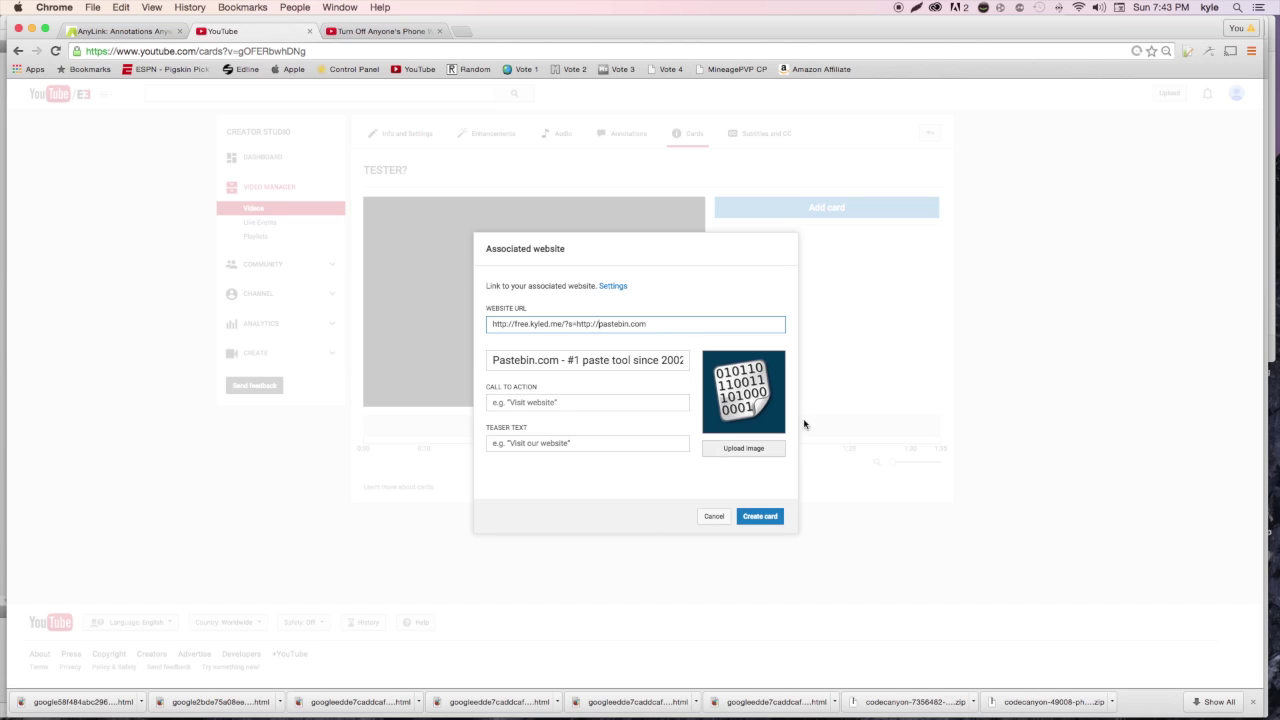
# Create the Pastebin associated-website card with call to action 'VV' and preview it on the video
pyautogui.click(772, 518)
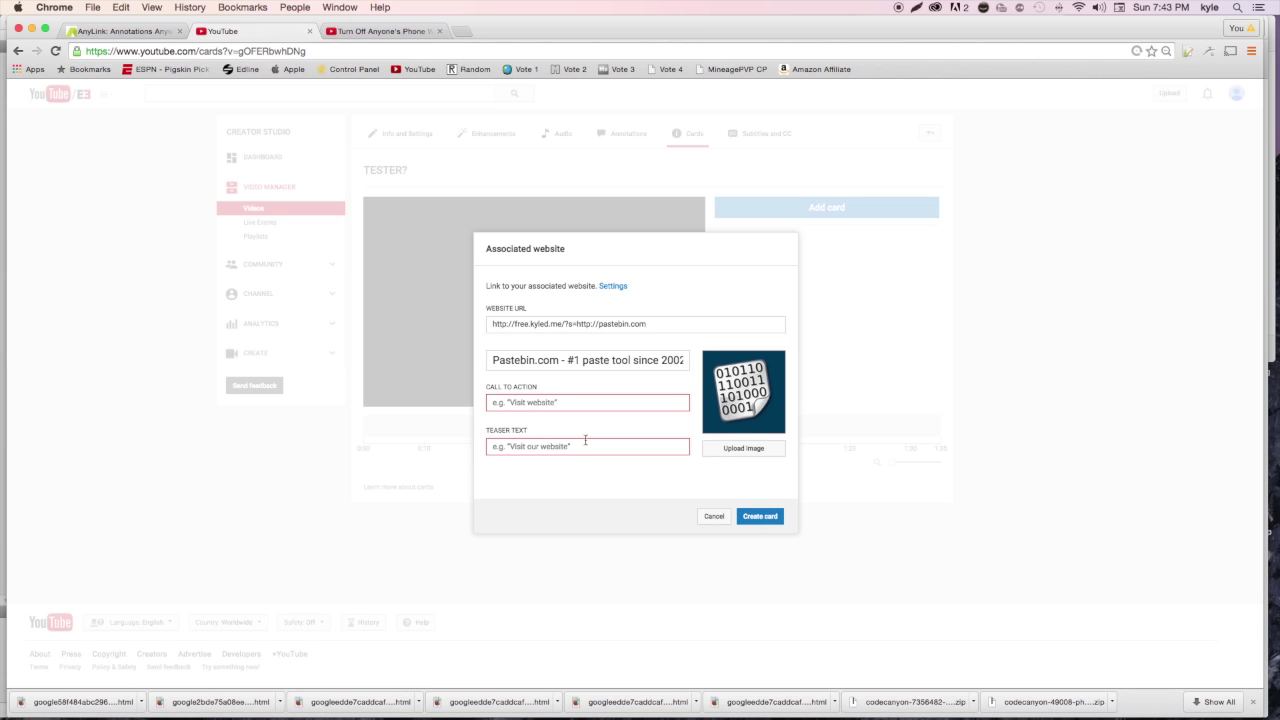
pyautogui.click(555, 404)
pyautogui.write('V')
pyautogui.write('V')
pyautogui.click(760, 516)
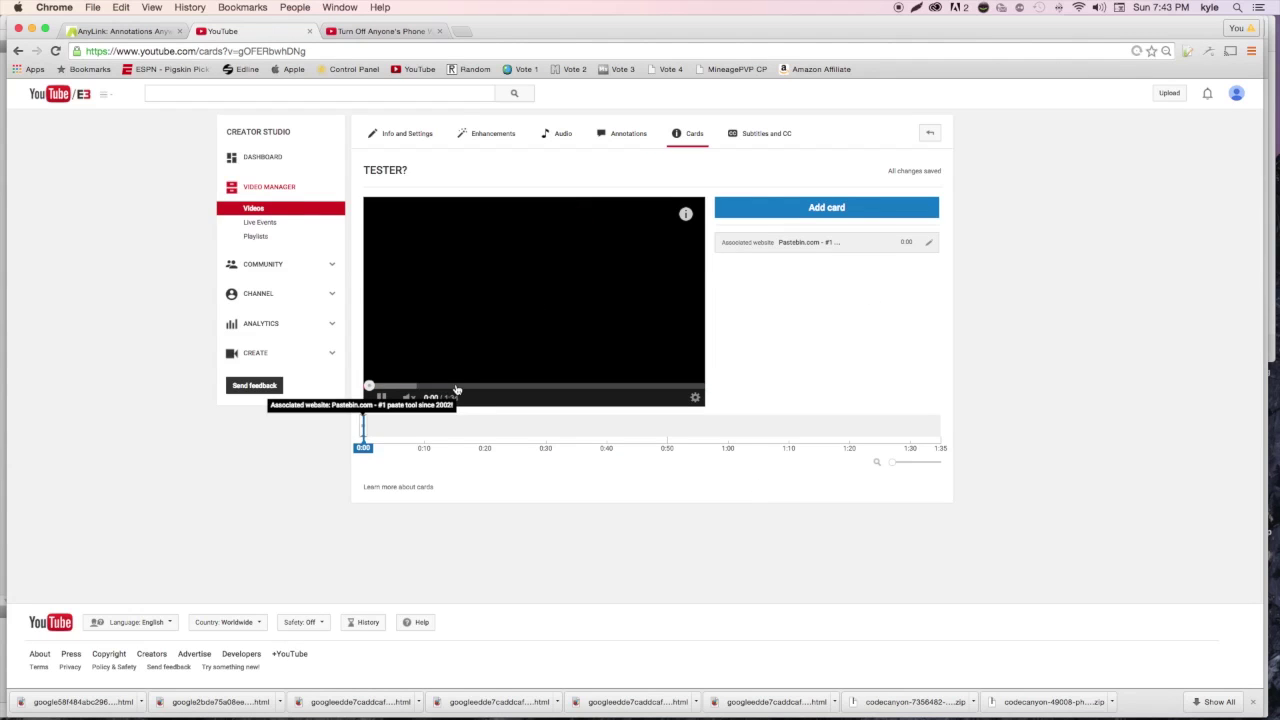
pyautogui.click(655, 214)
# Skip the adf.ly ad through to Pastebin, close that tab, and open the video's Annotations editor
pyautogui.click(638, 368)
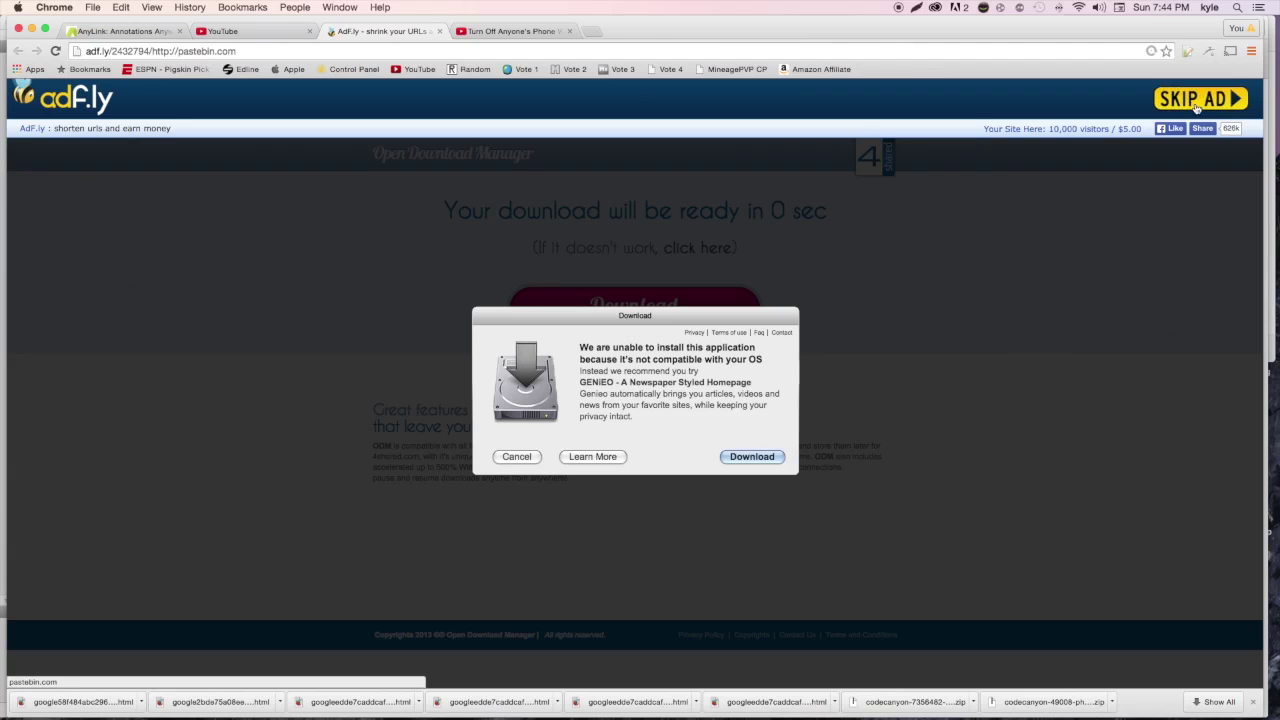
pyautogui.click(1196, 104)
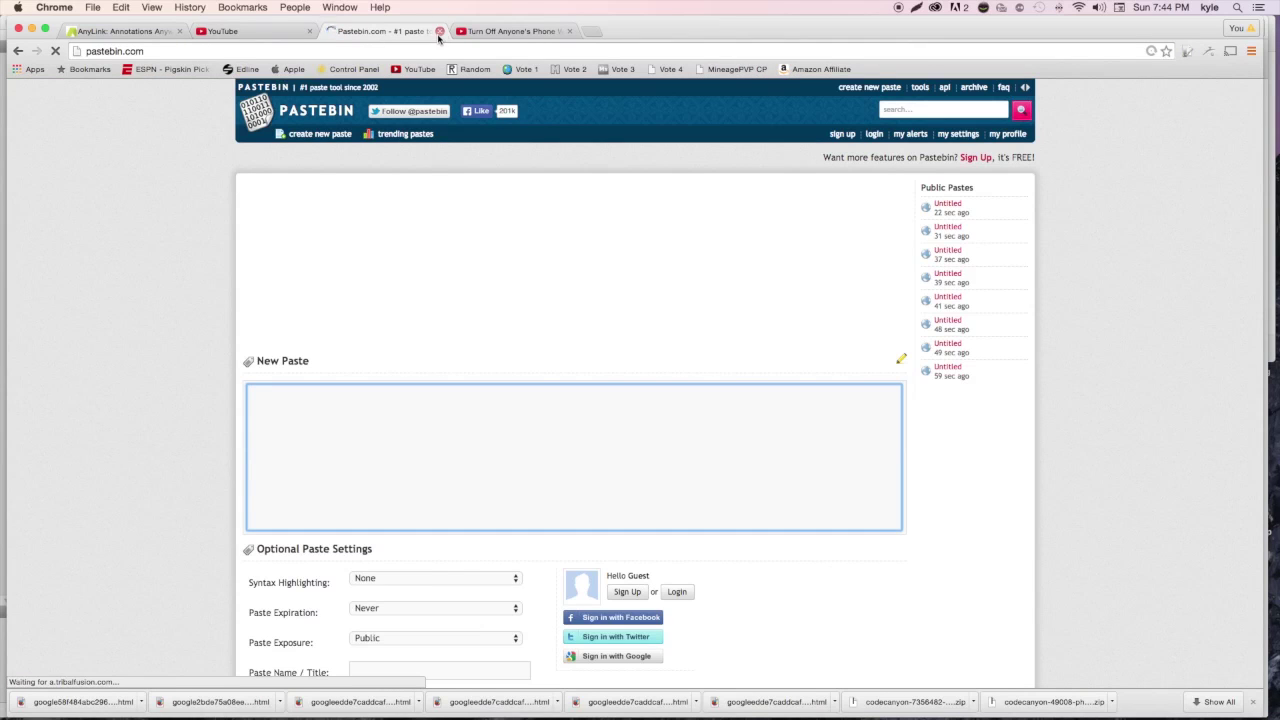
pyautogui.click(440, 31)
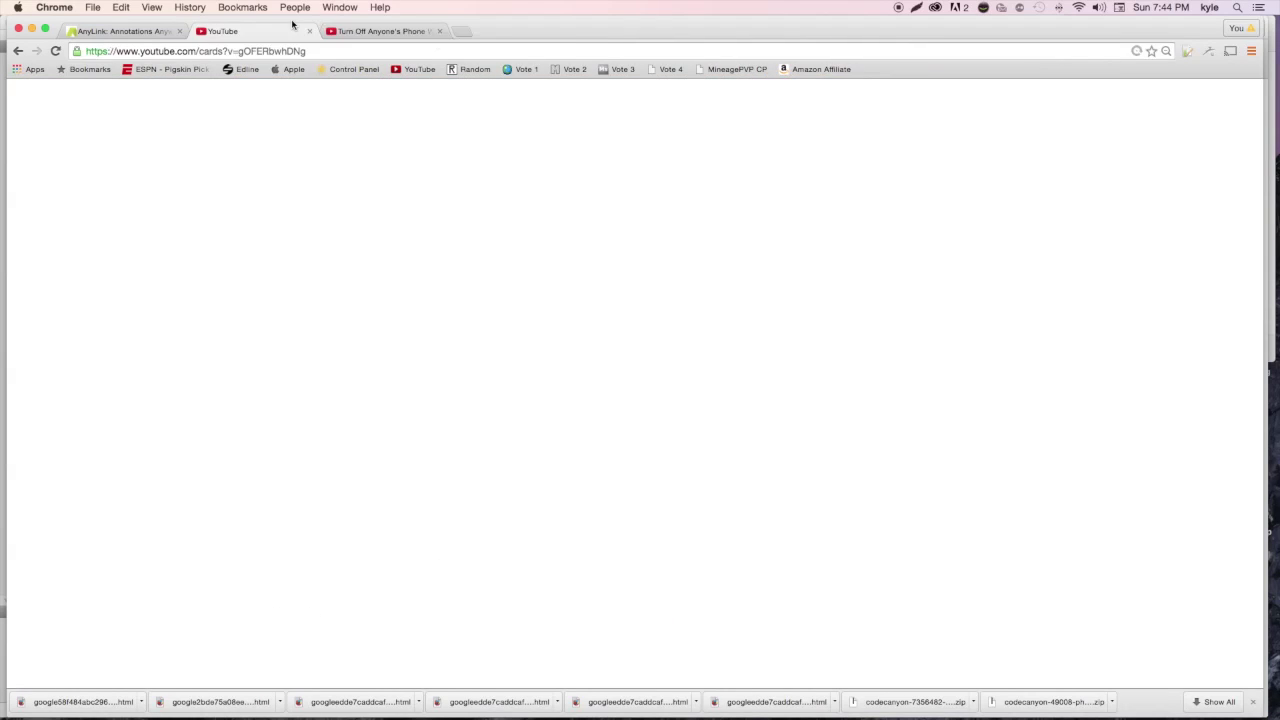
pyautogui.click(614, 141)
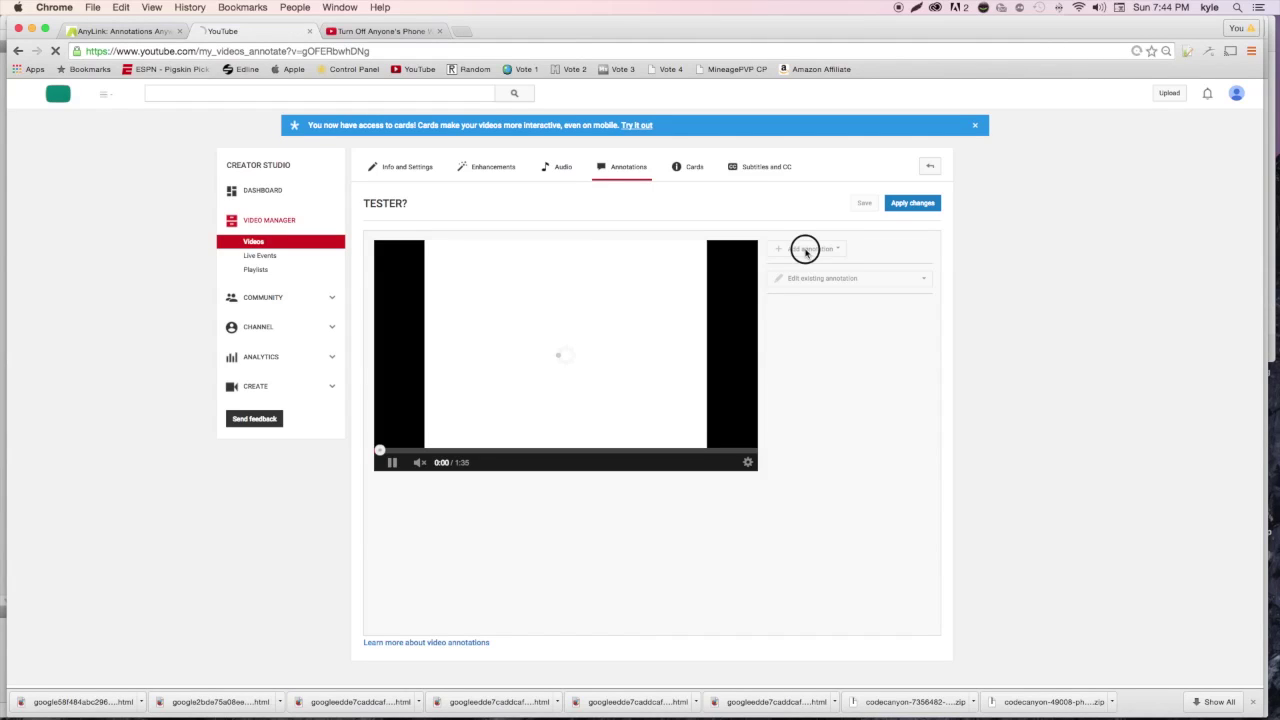
pyautogui.click(806, 248)
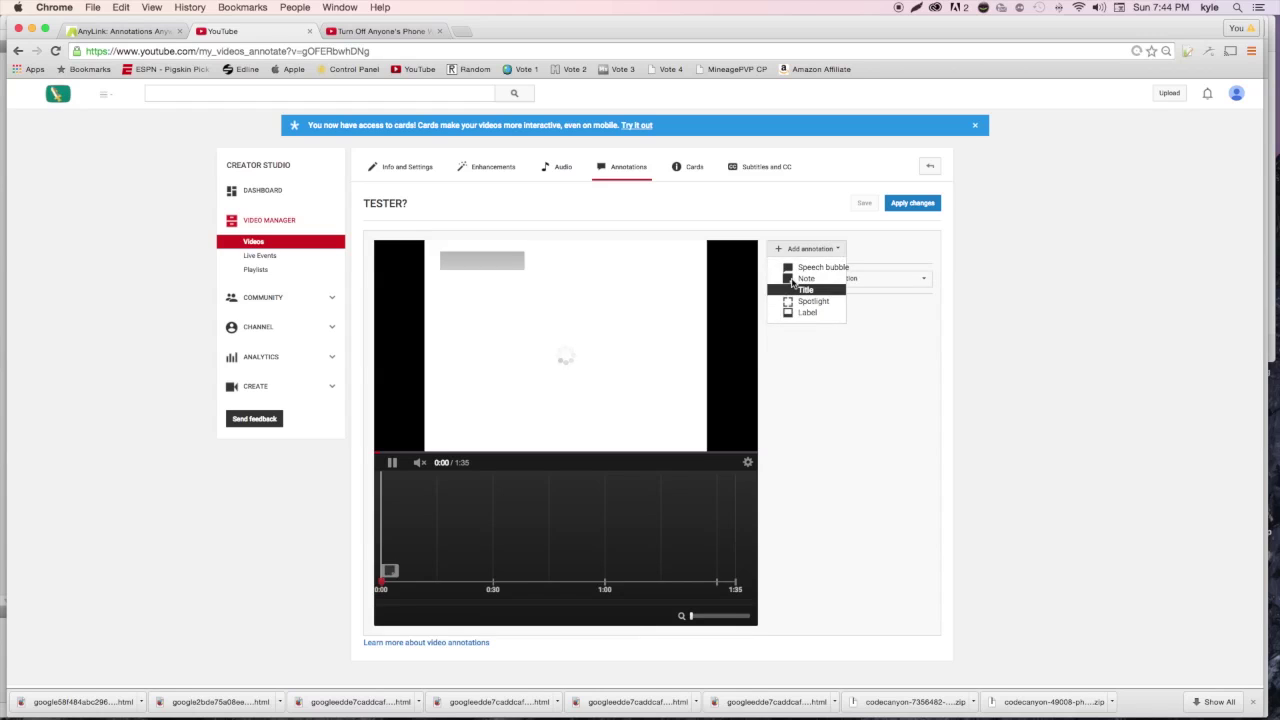
pyautogui.click(800, 279)
pyautogui.click(770, 485)
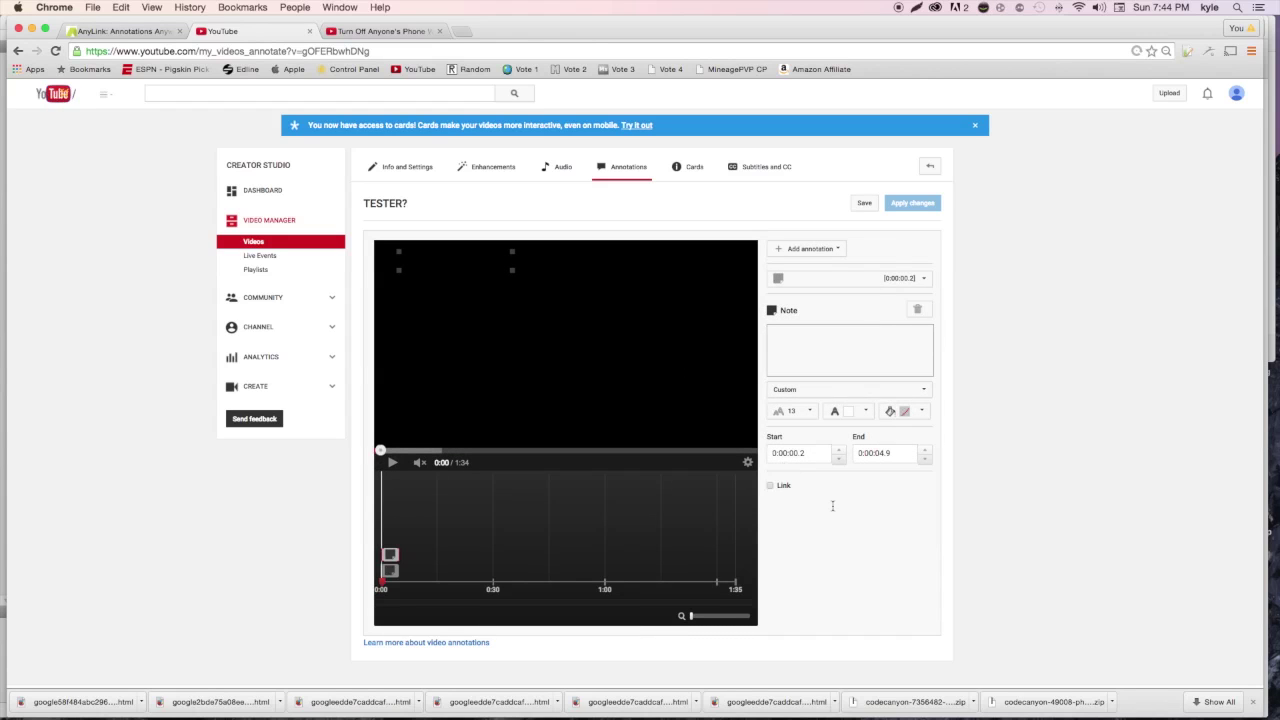
pyautogui.click(860, 487)
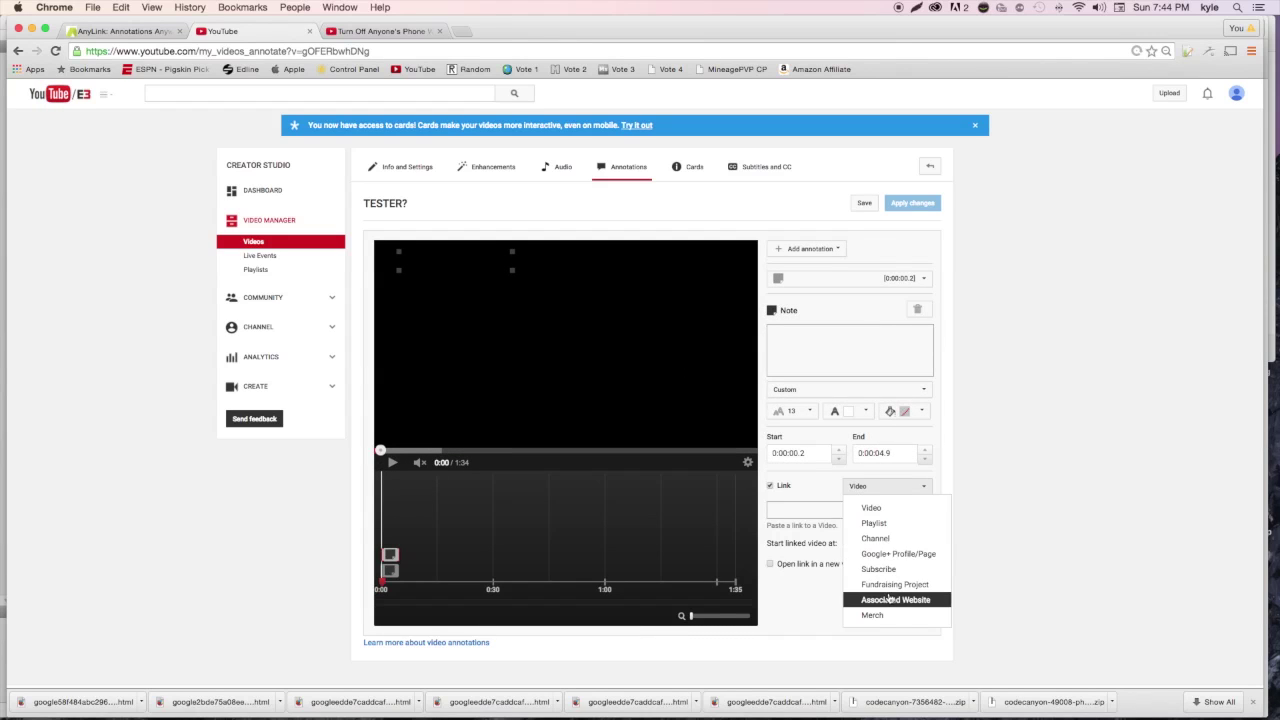
pyautogui.click(893, 600)
pyautogui.click(843, 510)
pyautogui.write('http://free.kyled.me/?s=')
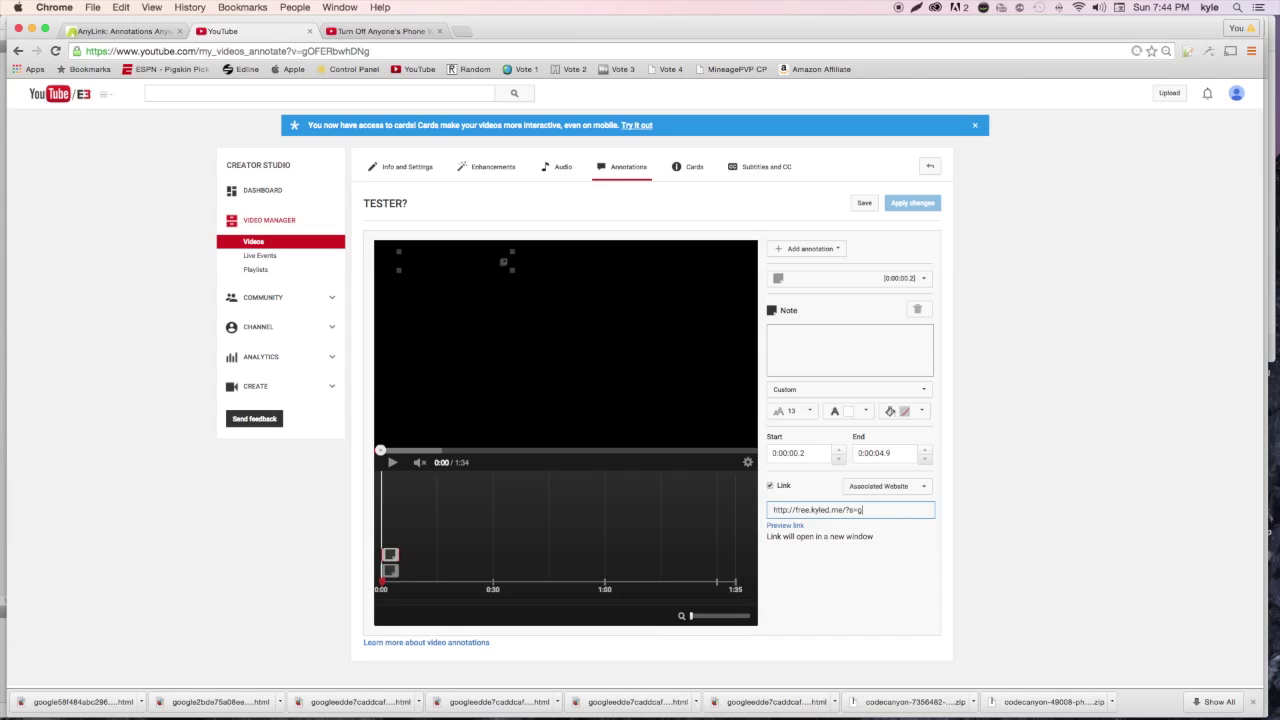
pyautogui.write('http://pastebin.co')
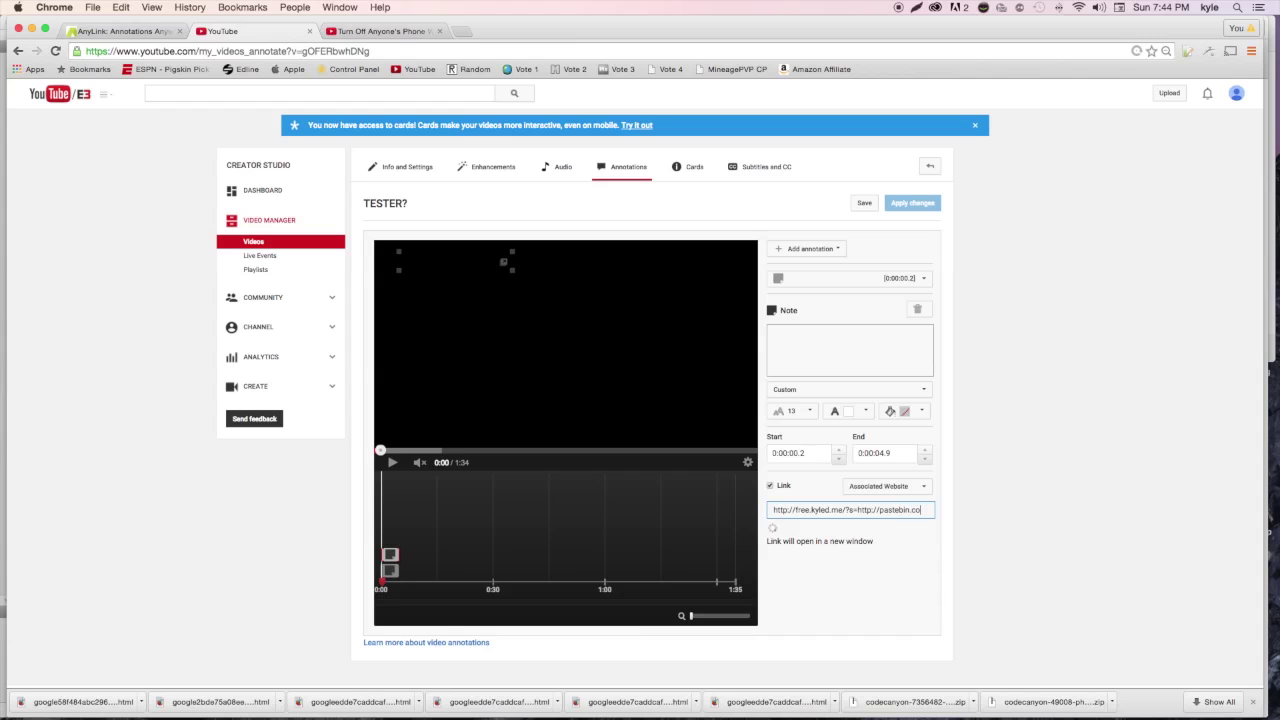
pyautogui.write('m')
# Test the annotation link, which reaches adf.ly, then leave it and return to AnyLink's link generator
pyautogui.click(786, 526)
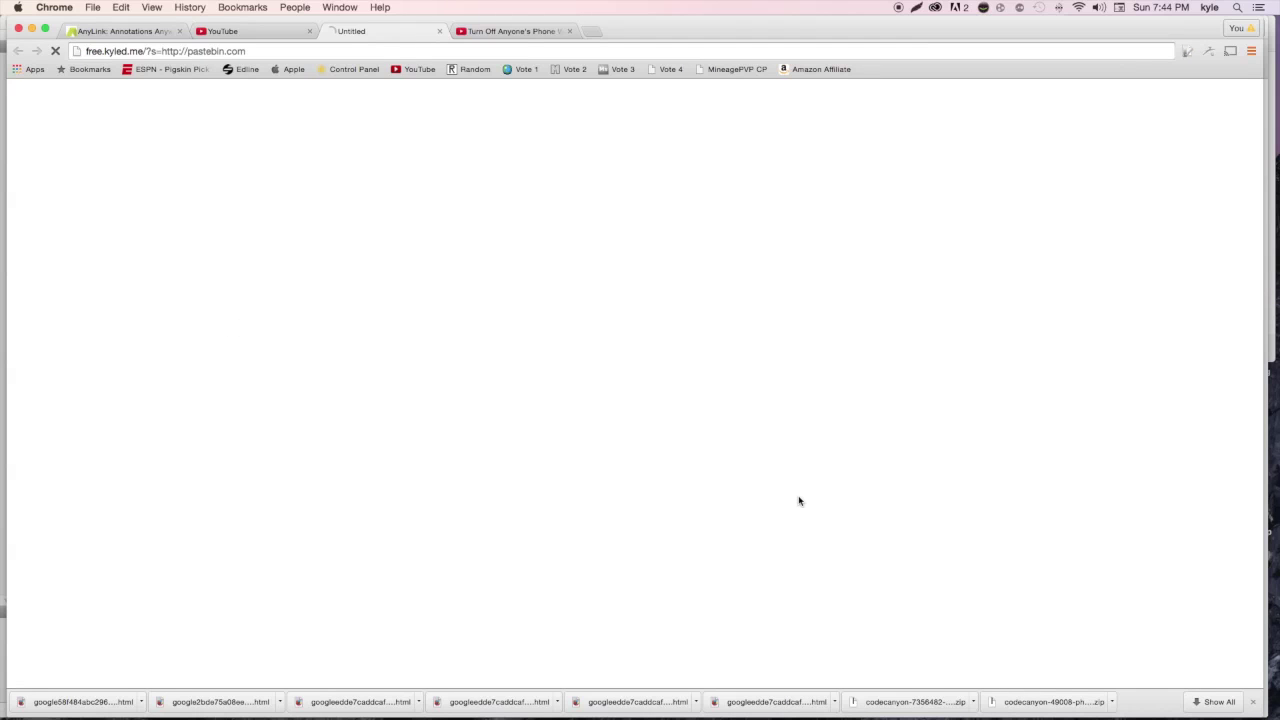
pyautogui.click(439, 31)
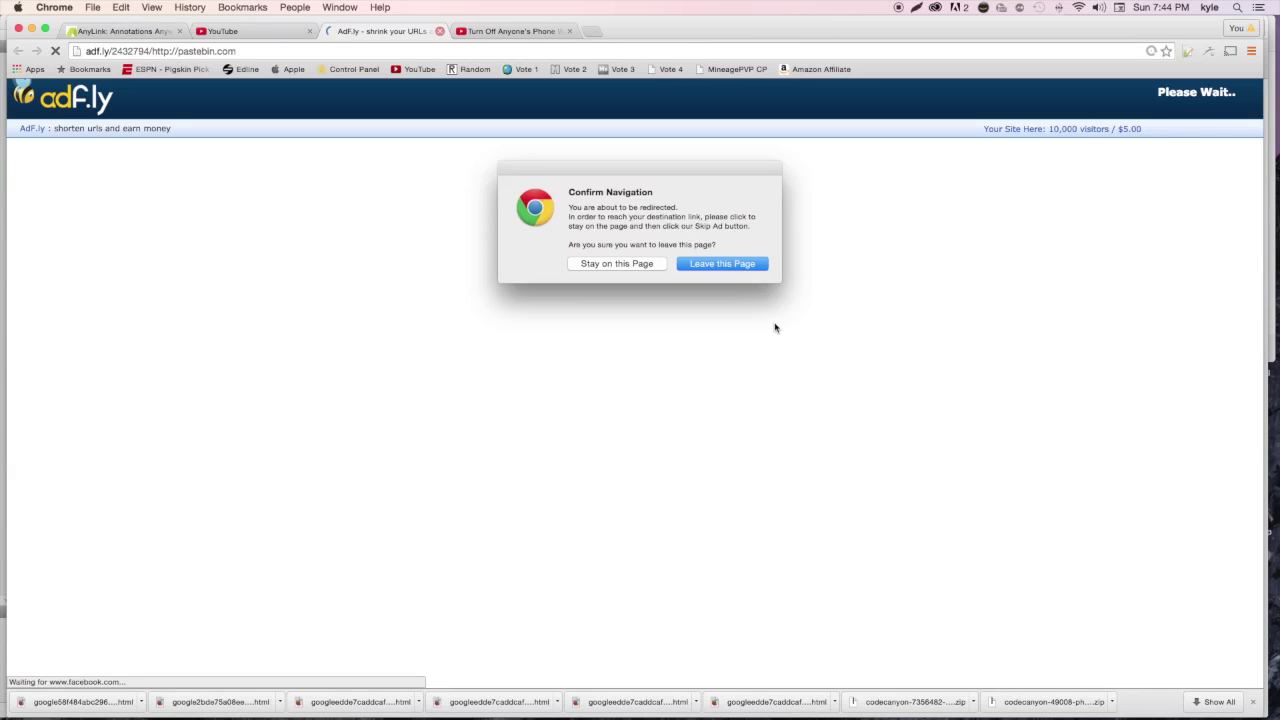
pyautogui.click(726, 266)
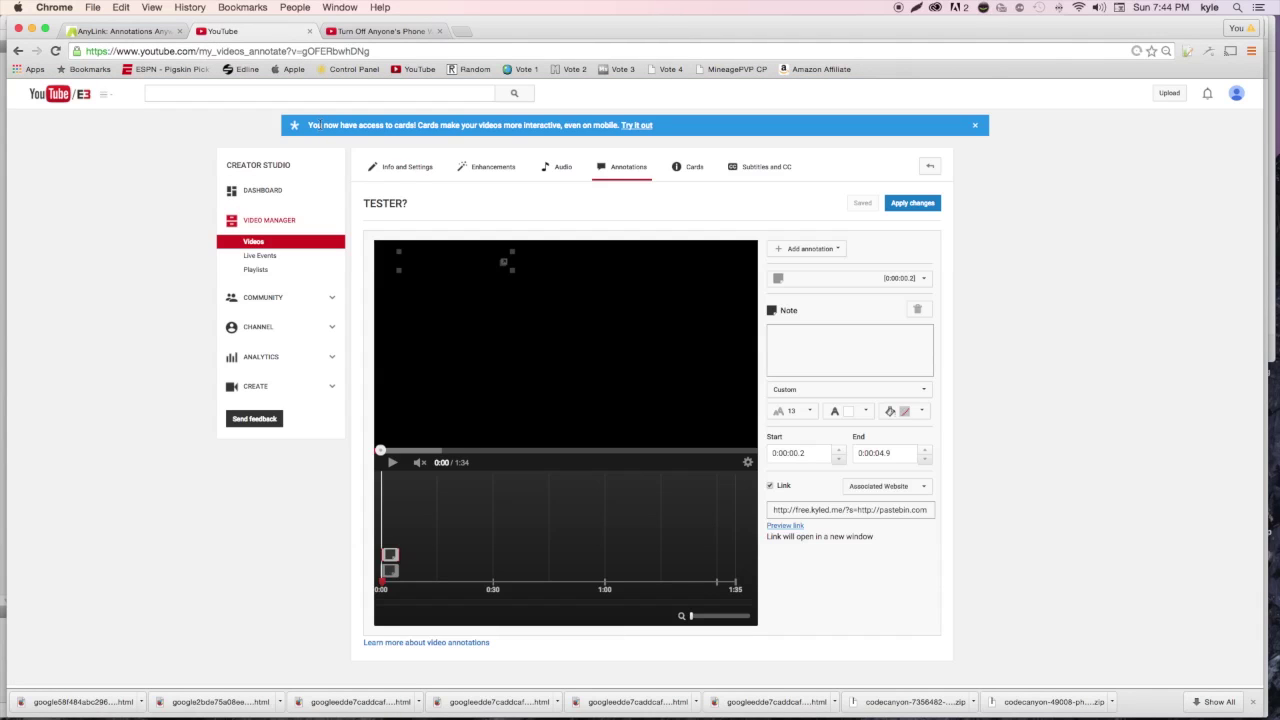
pyautogui.click(145, 49)
pyautogui.click(141, 32)
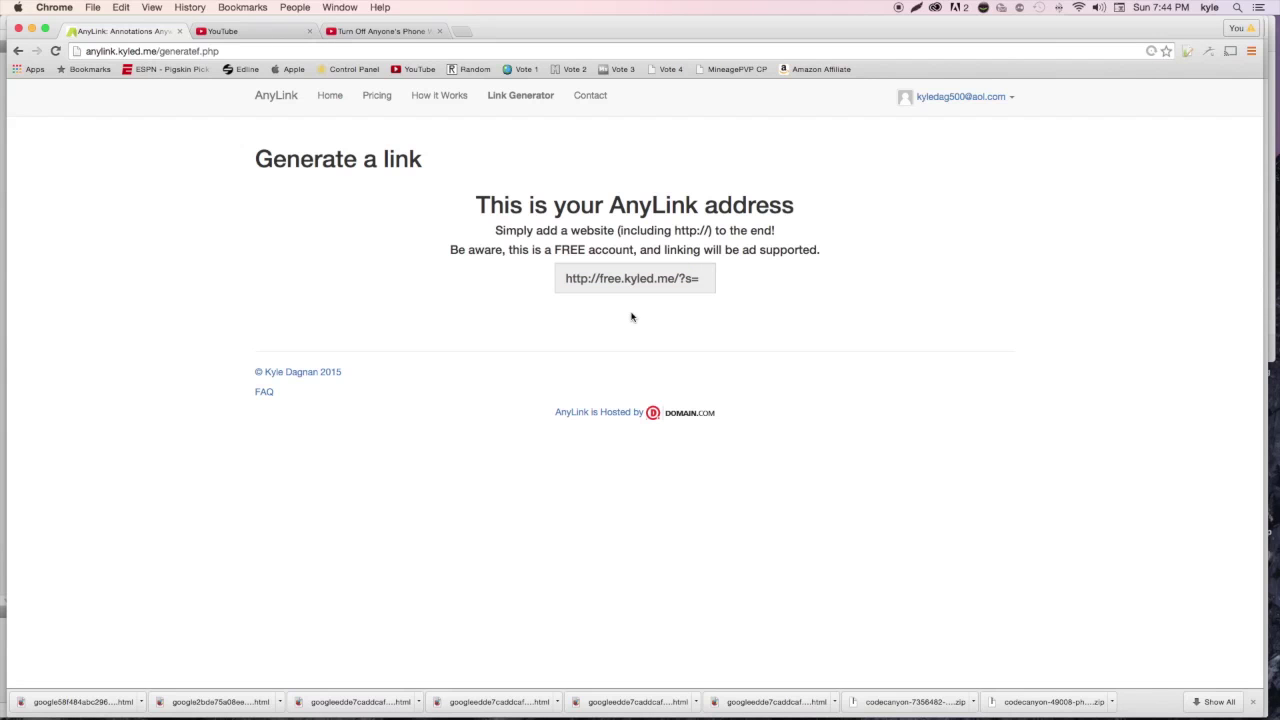
# Open AnyLink's Pricing page and bring up the Stripe checkout for the $5.00 one-year Premium plan
pyautogui.click(386, 99)
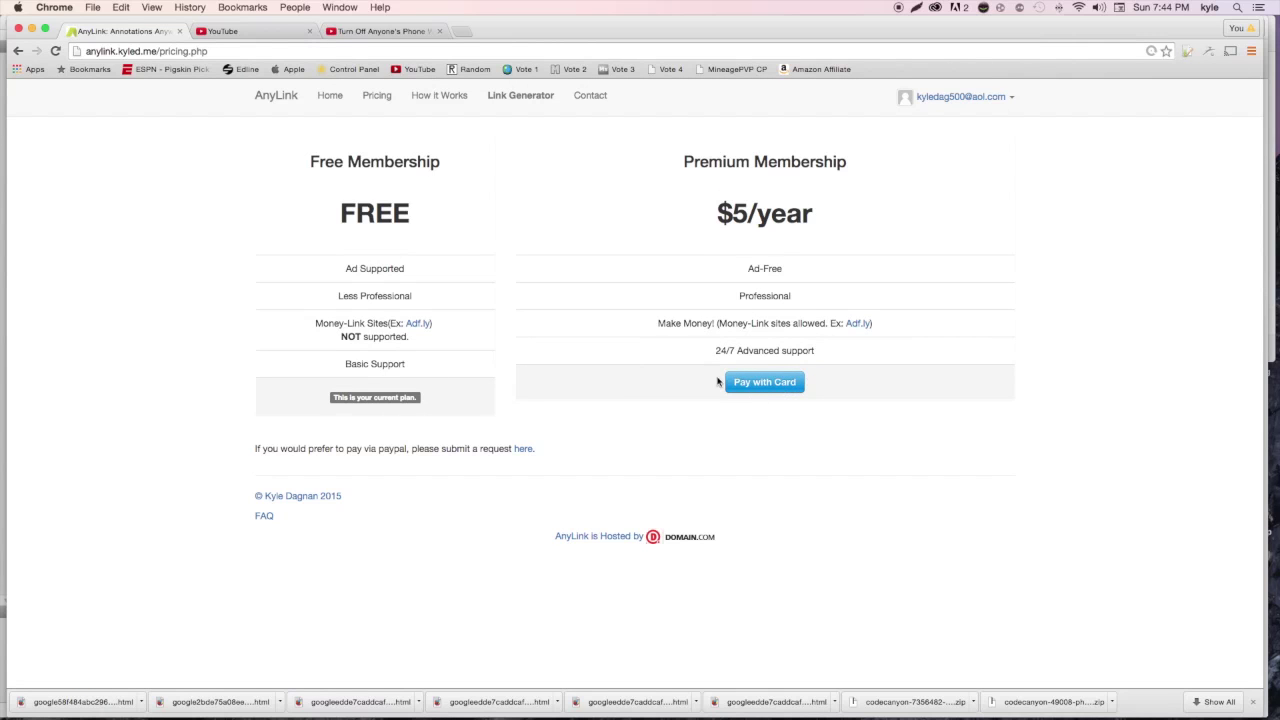
pyautogui.click(778, 390)
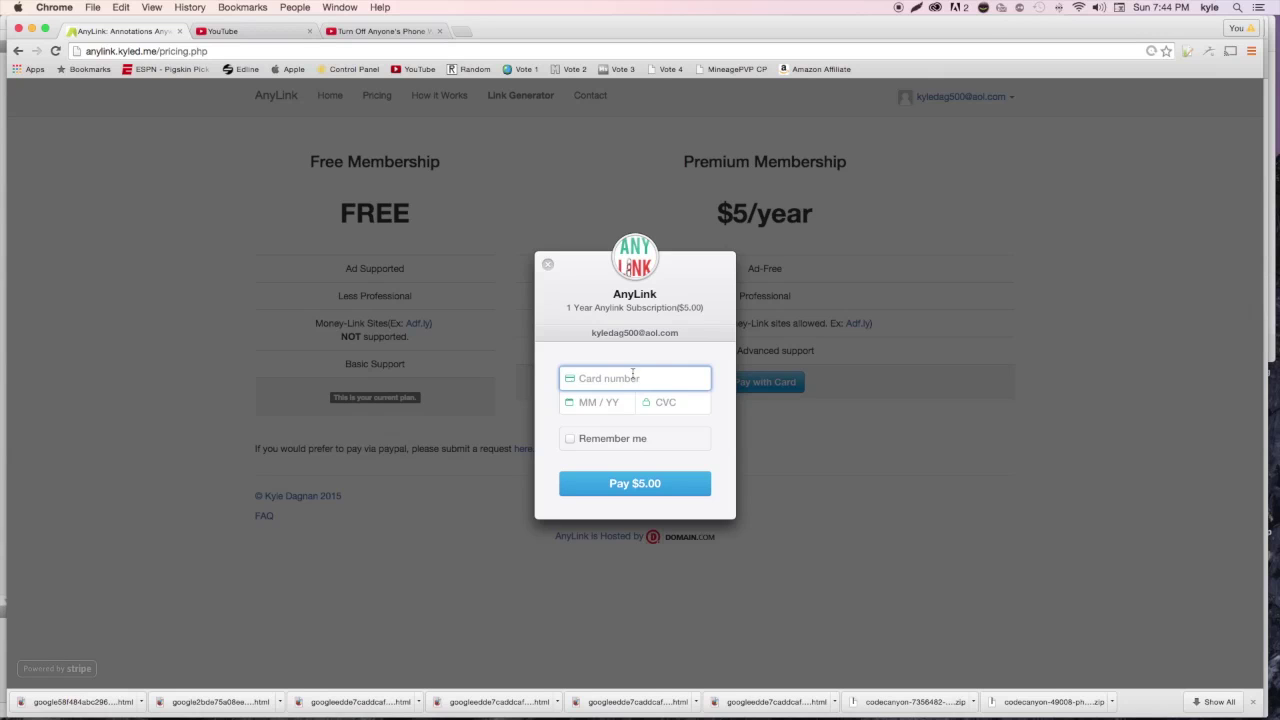
pyautogui.click(547, 264)
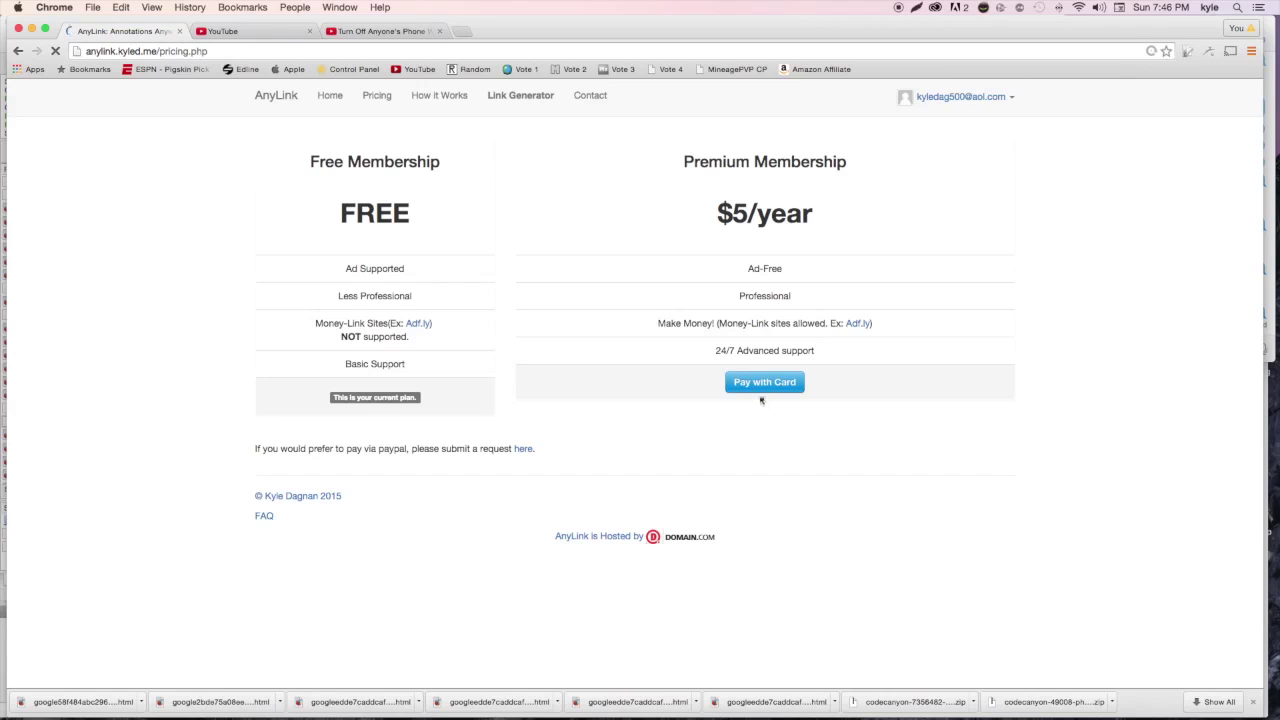
pyautogui.click(760, 384)
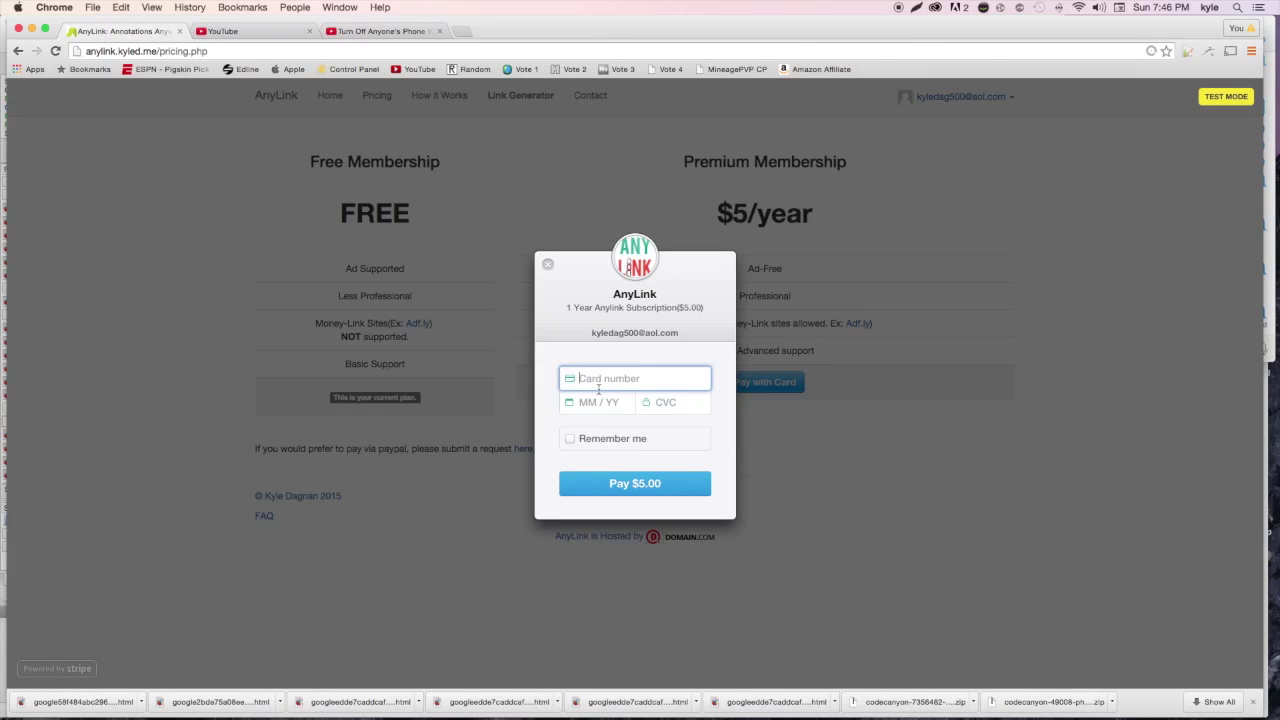
# Pay $5.00 for Premium in the Stripe checkout using test card number, expiry and CVC
pyautogui.write('4242 4242 4242 4242')
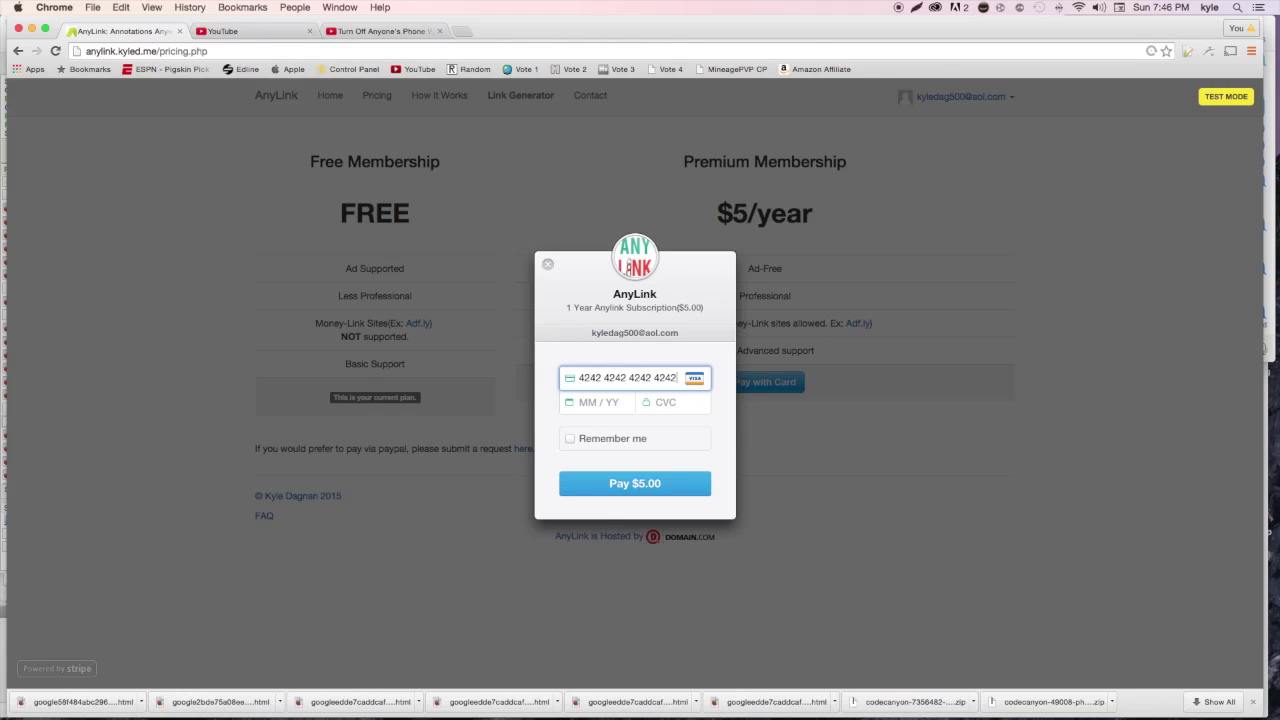
pyautogui.write('112015123')
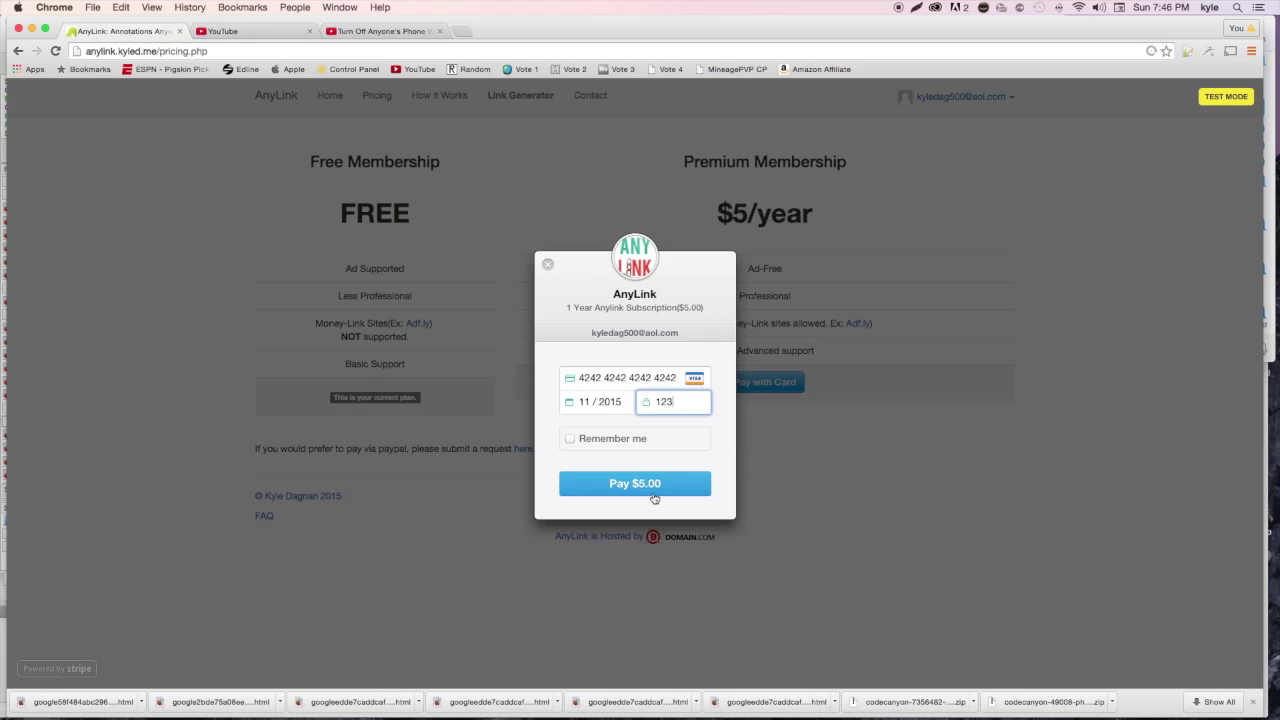
pyautogui.click(656, 484)
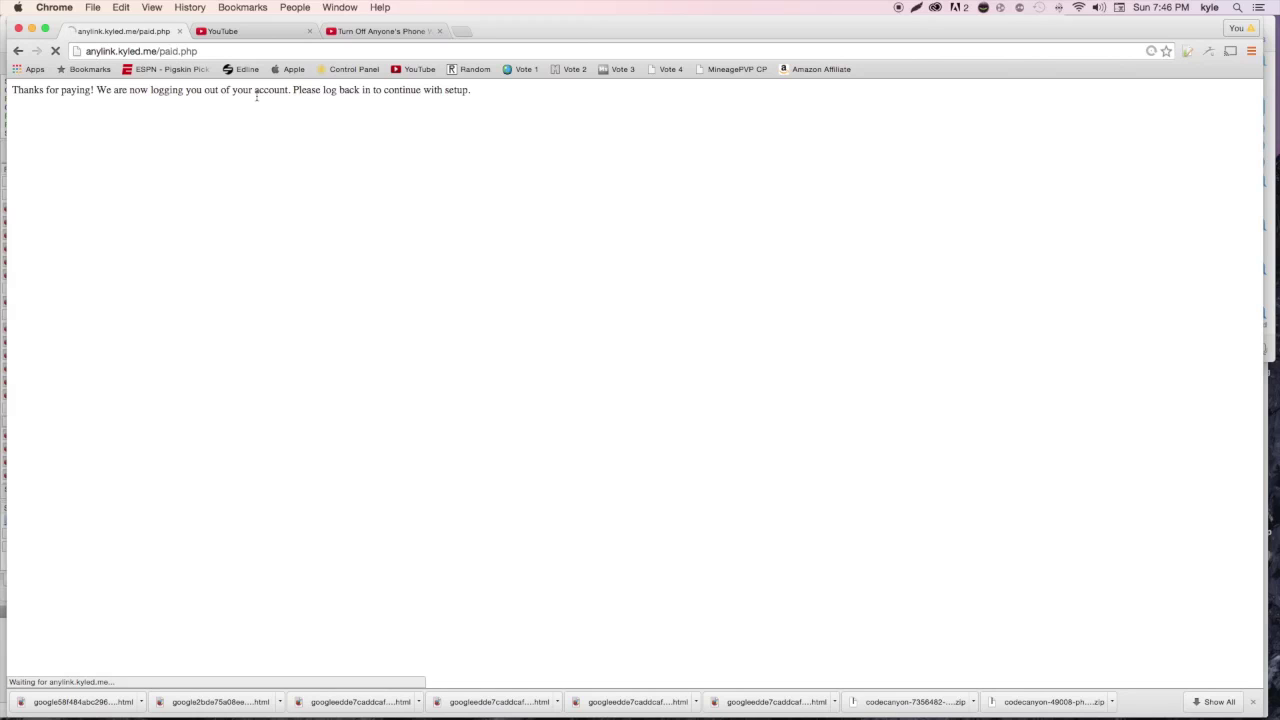
# Sign in to AnyLink with the account e-mail and password
pyautogui.click(996, 97)
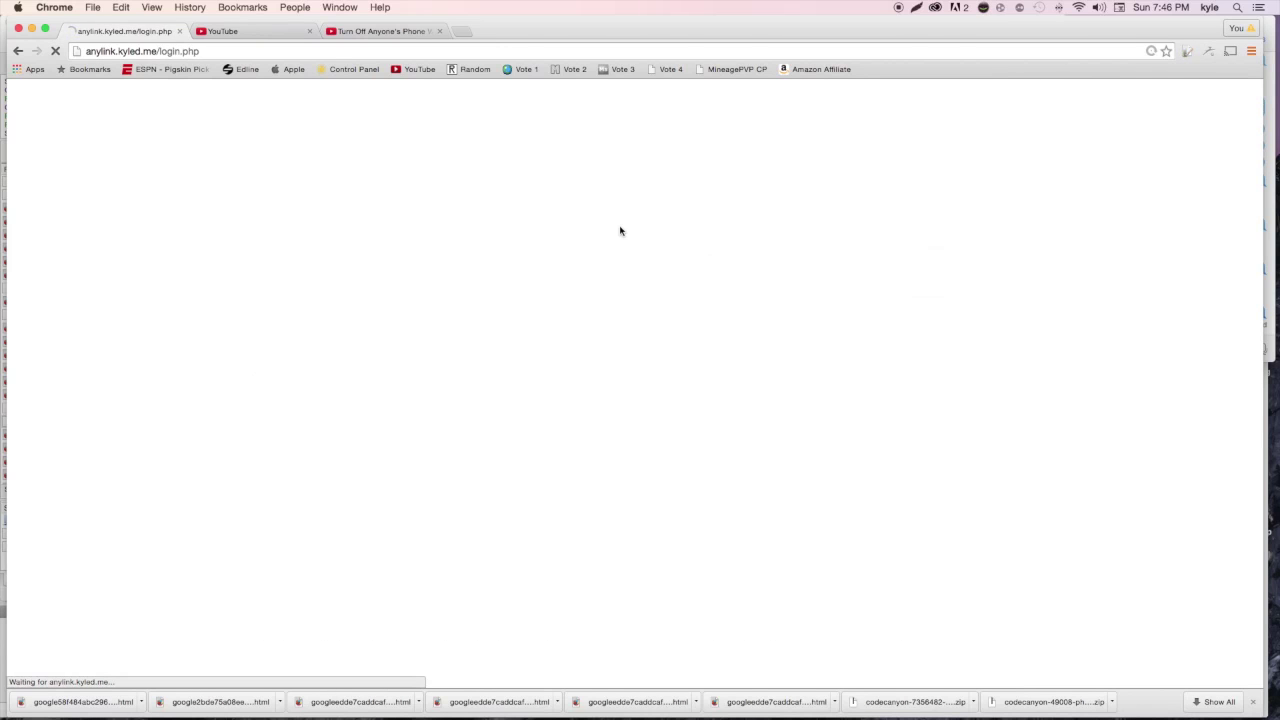
pyautogui.press('Tab')
pyautogui.write('k')
pyautogui.press('Return')
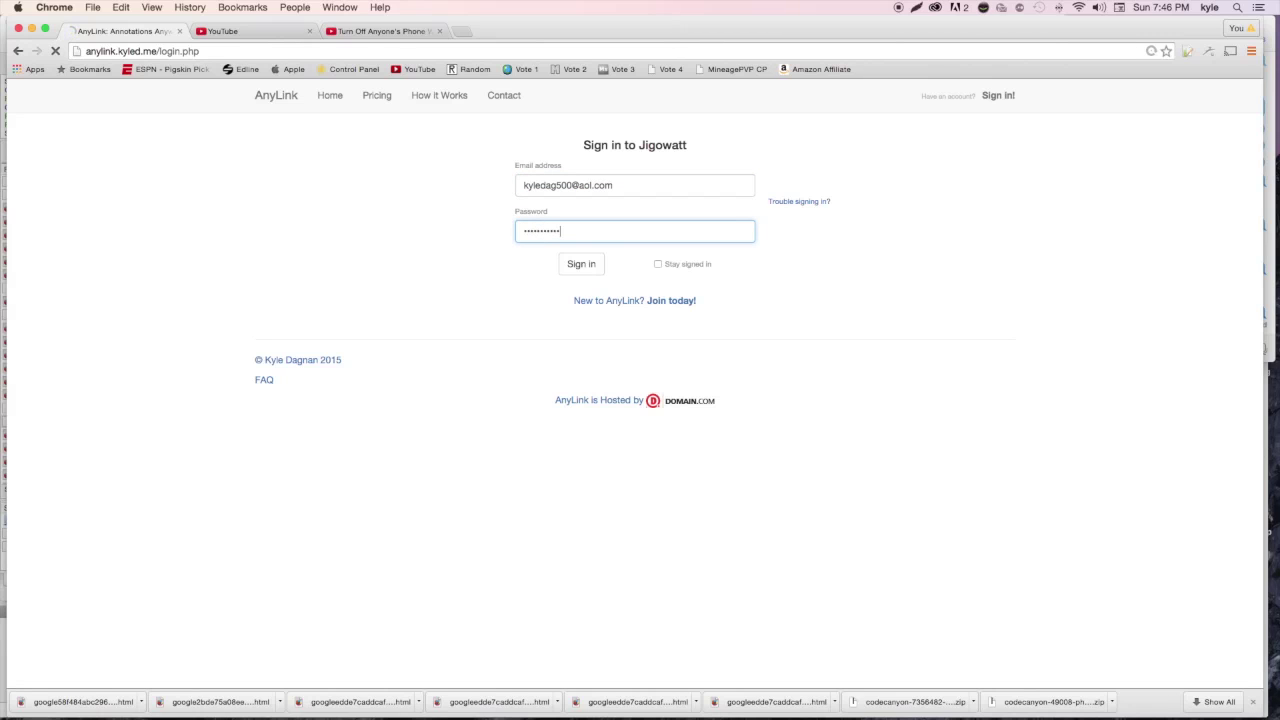
# Open the My account profile showing Premium Member until June 14, 2016, dismissing the card payment form
pyautogui.click(970, 100)
pyautogui.click(945, 128)
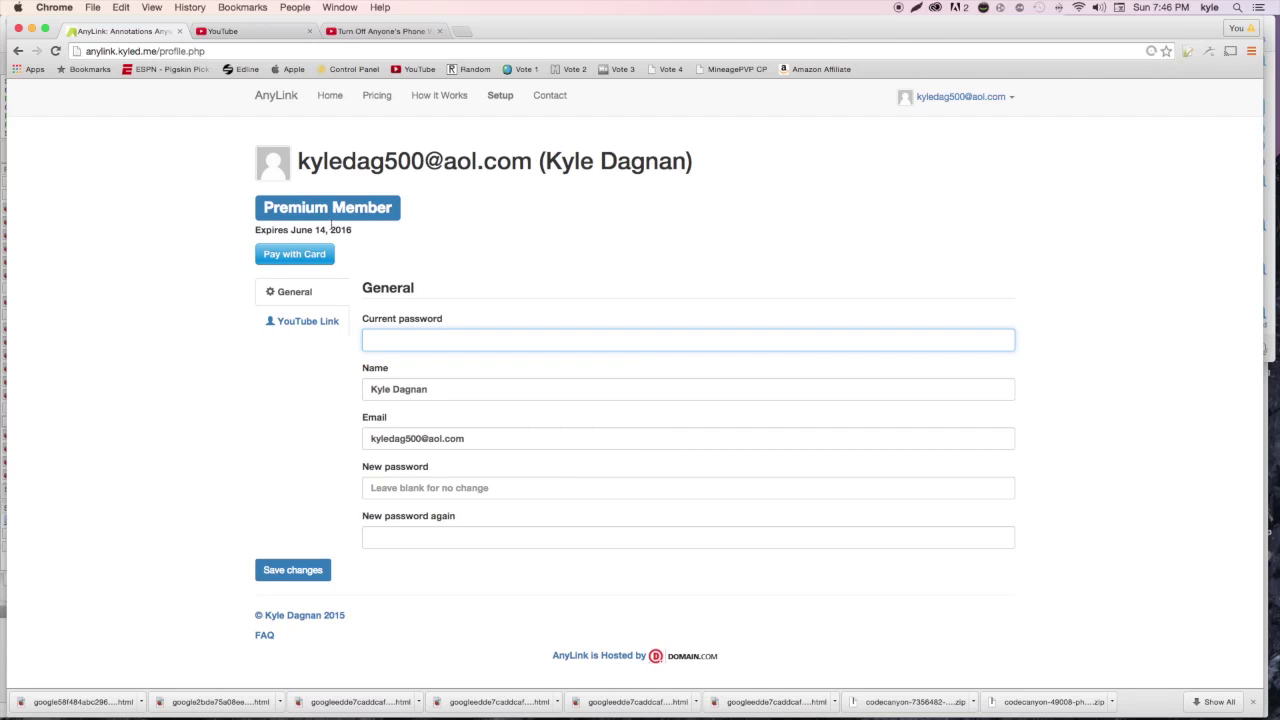
pyautogui.click(349, 231)
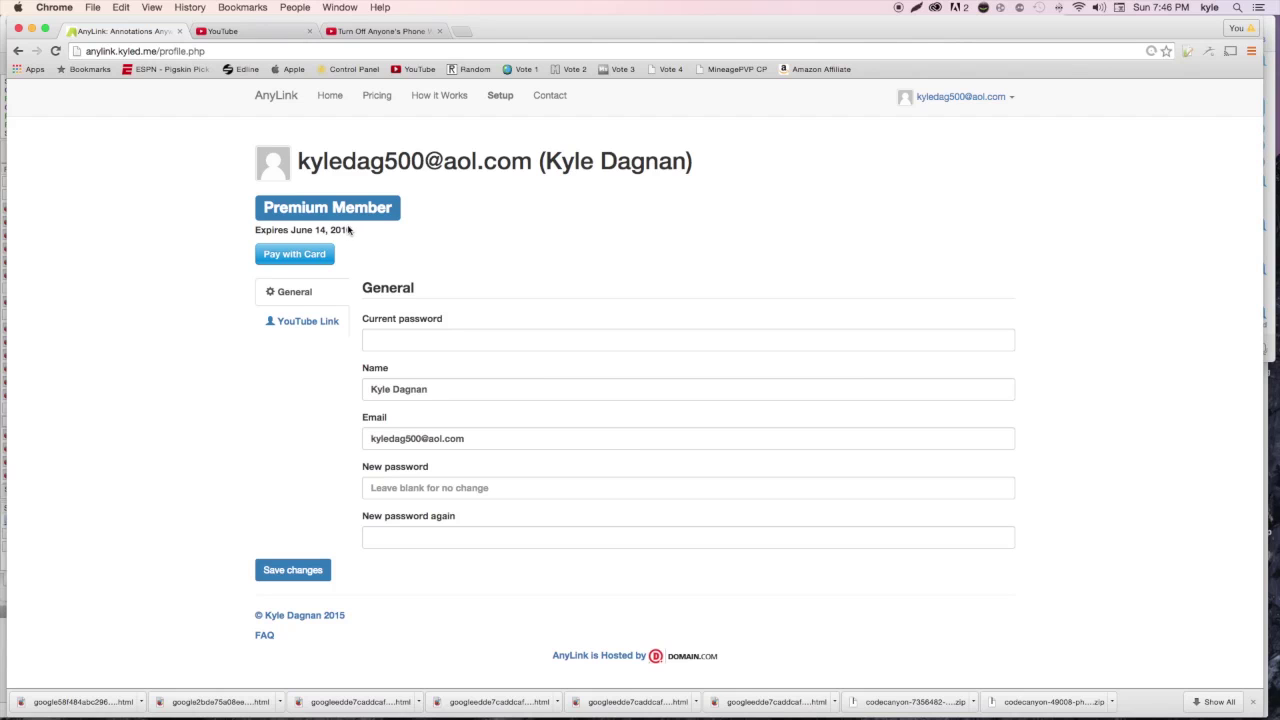
pyautogui.click(318, 262)
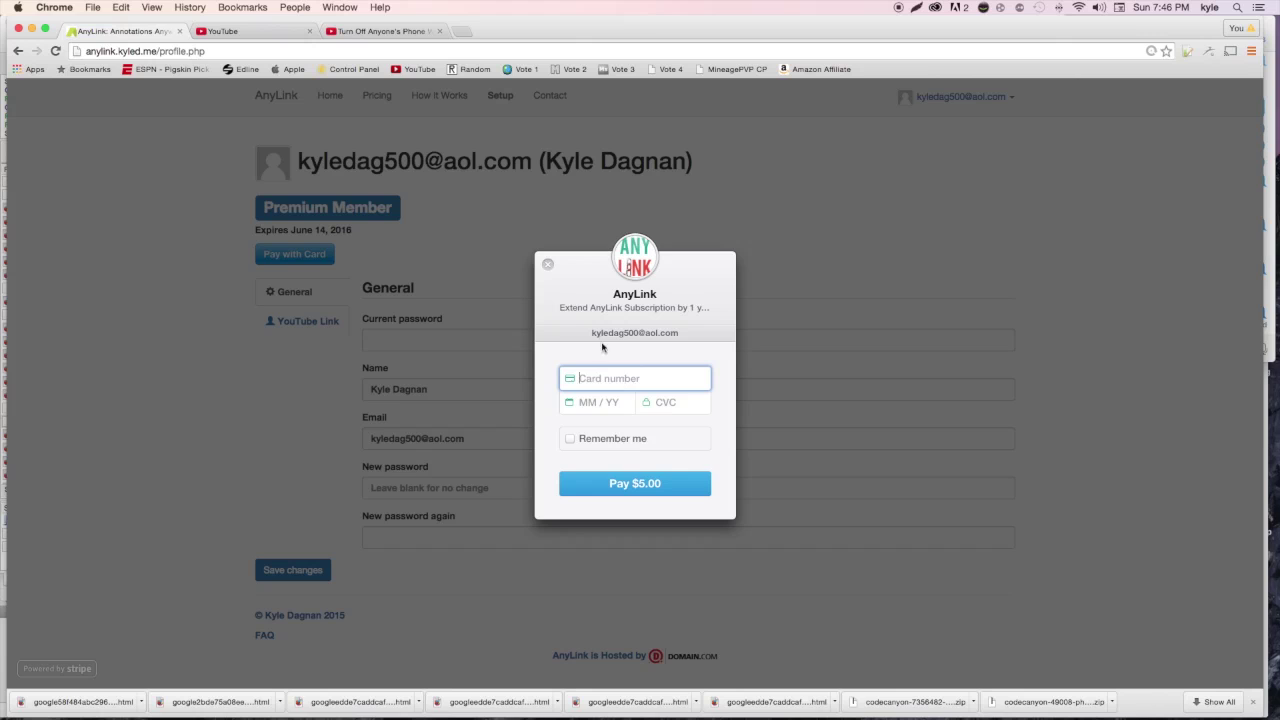
pyautogui.click(548, 266)
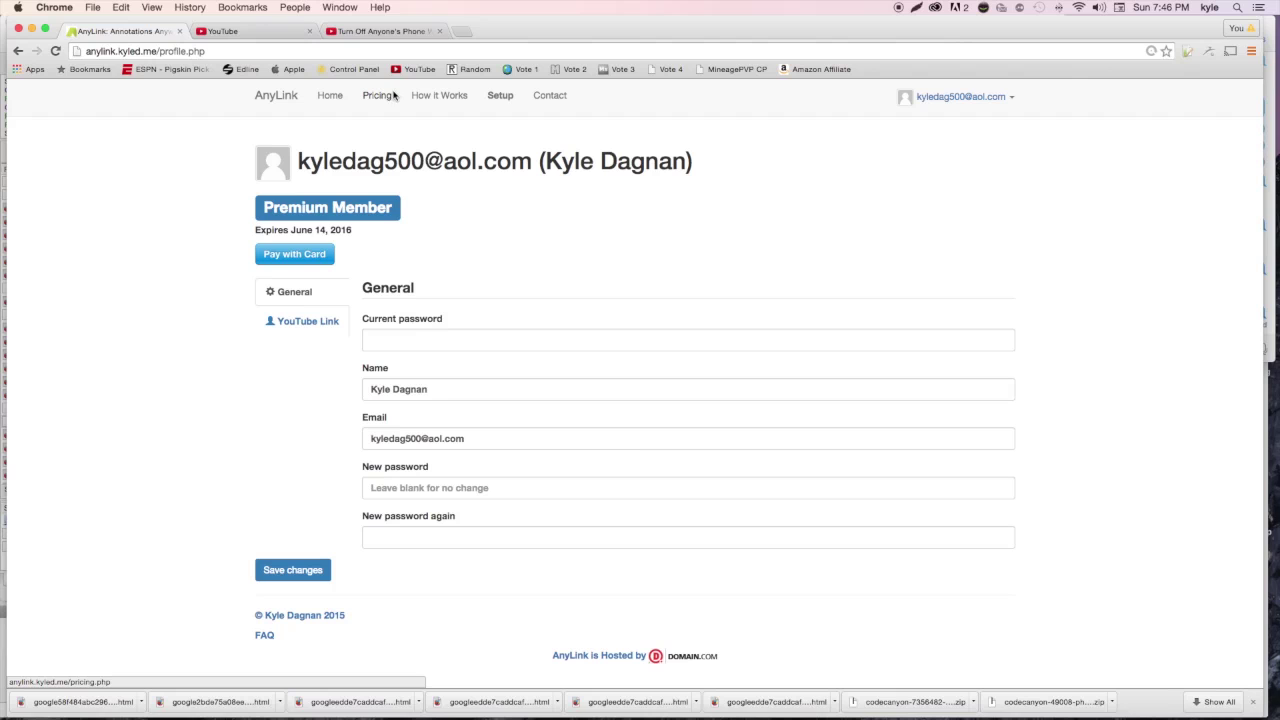
pyautogui.click(503, 97)
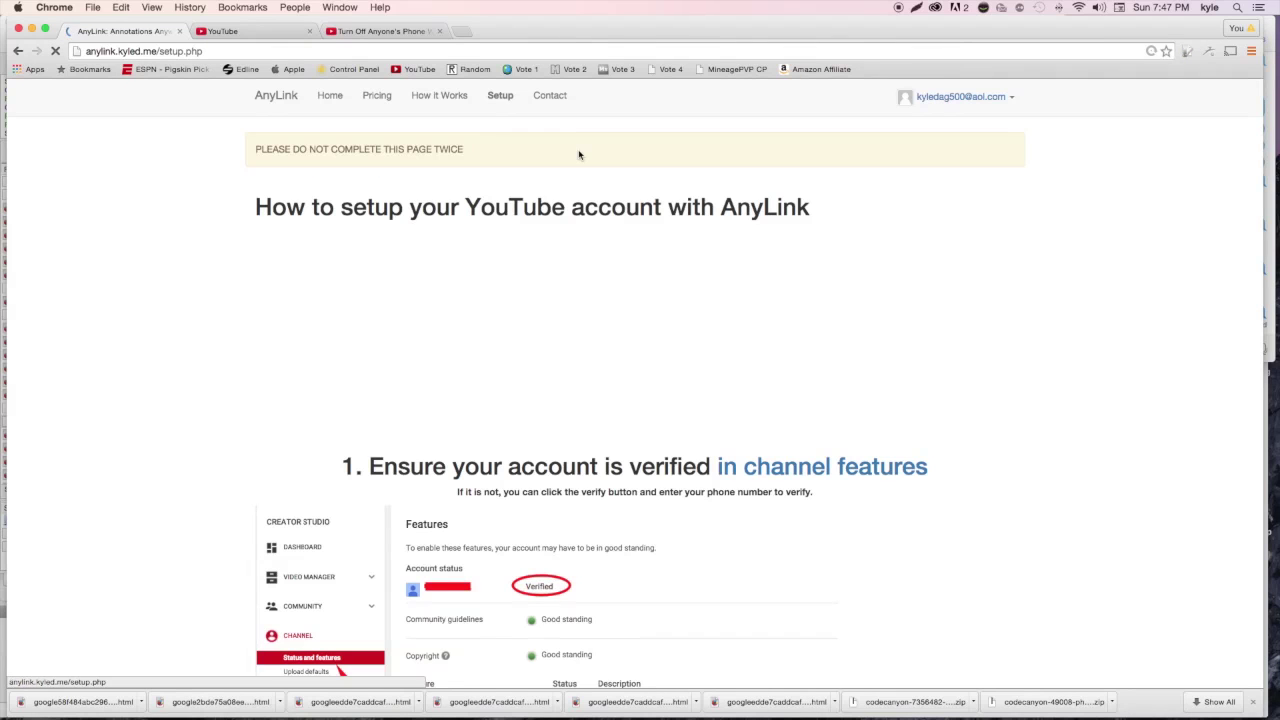
pyautogui.scroll(-9, 620, 250)
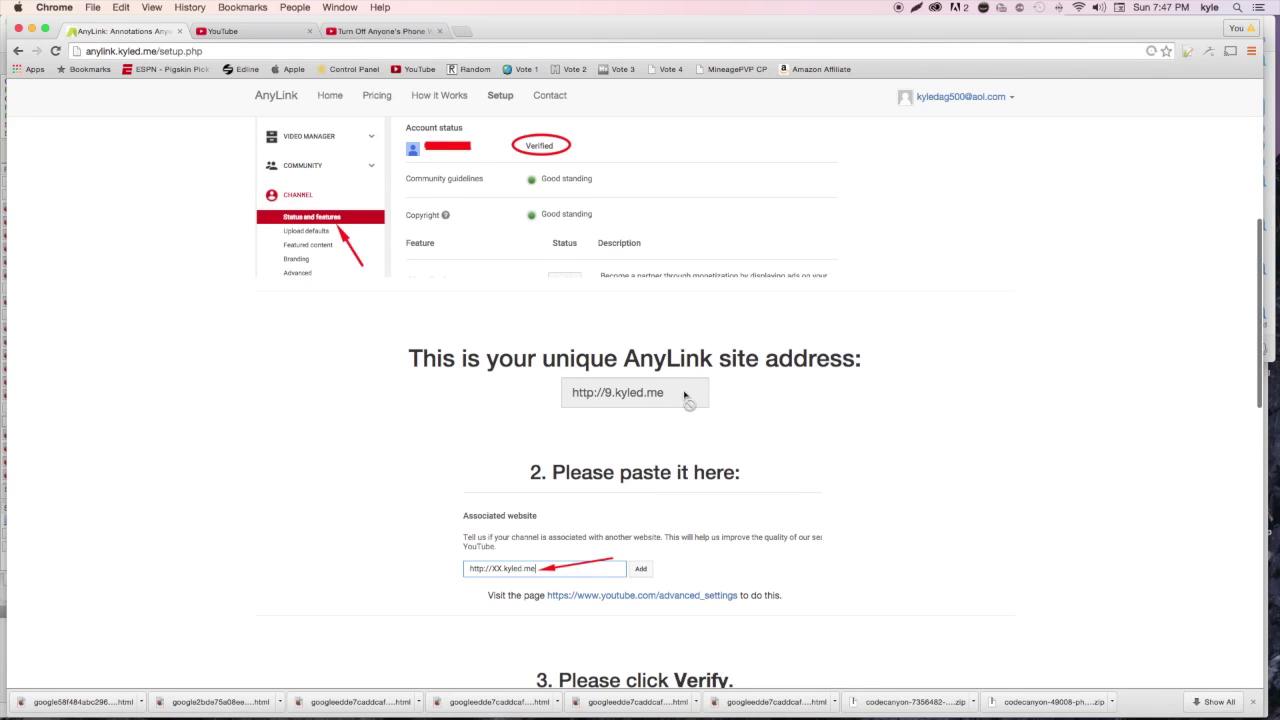
pyautogui.moveTo(686, 393); pyautogui.dragTo(580, 392)
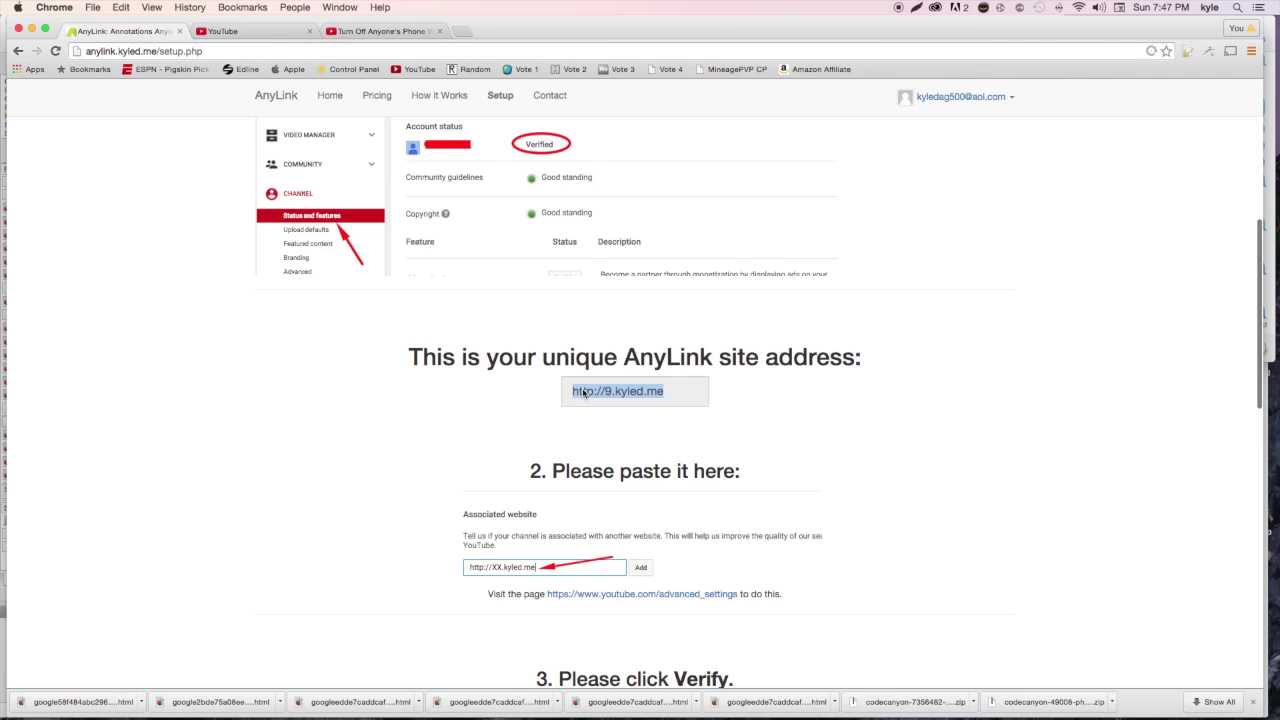
pyautogui.rightClick(583, 392)
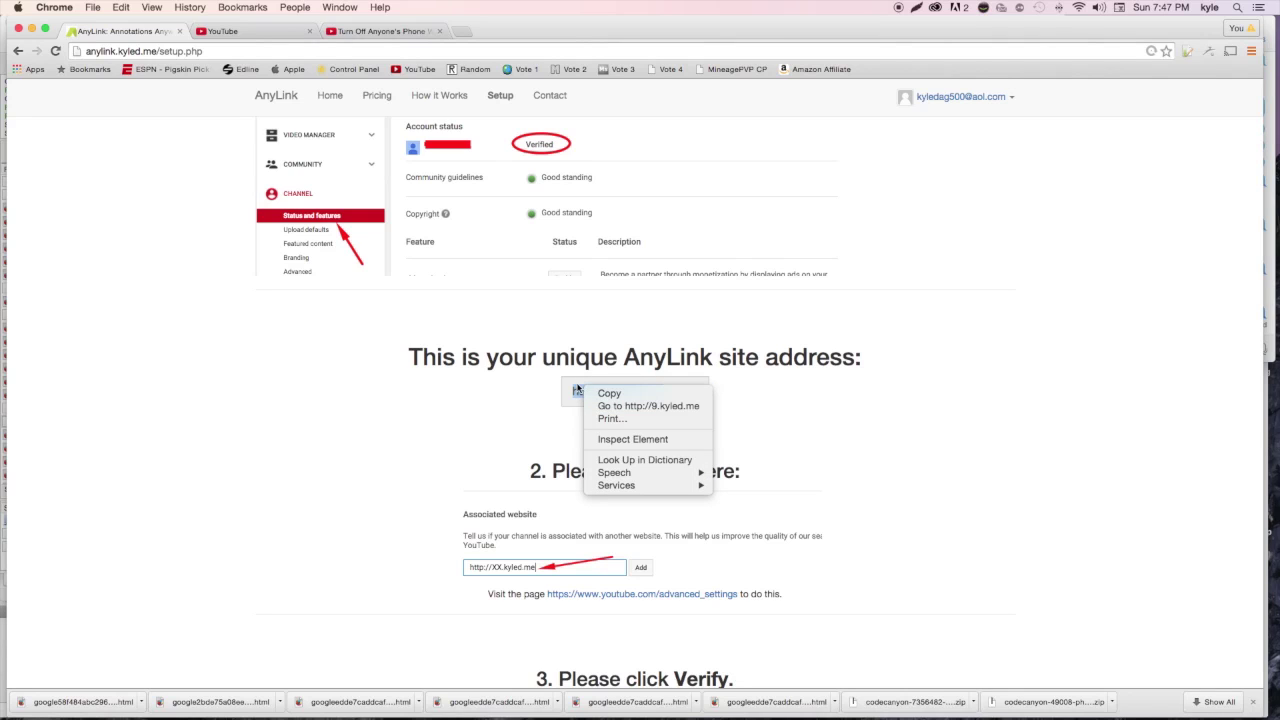
pyautogui.click(607, 394)
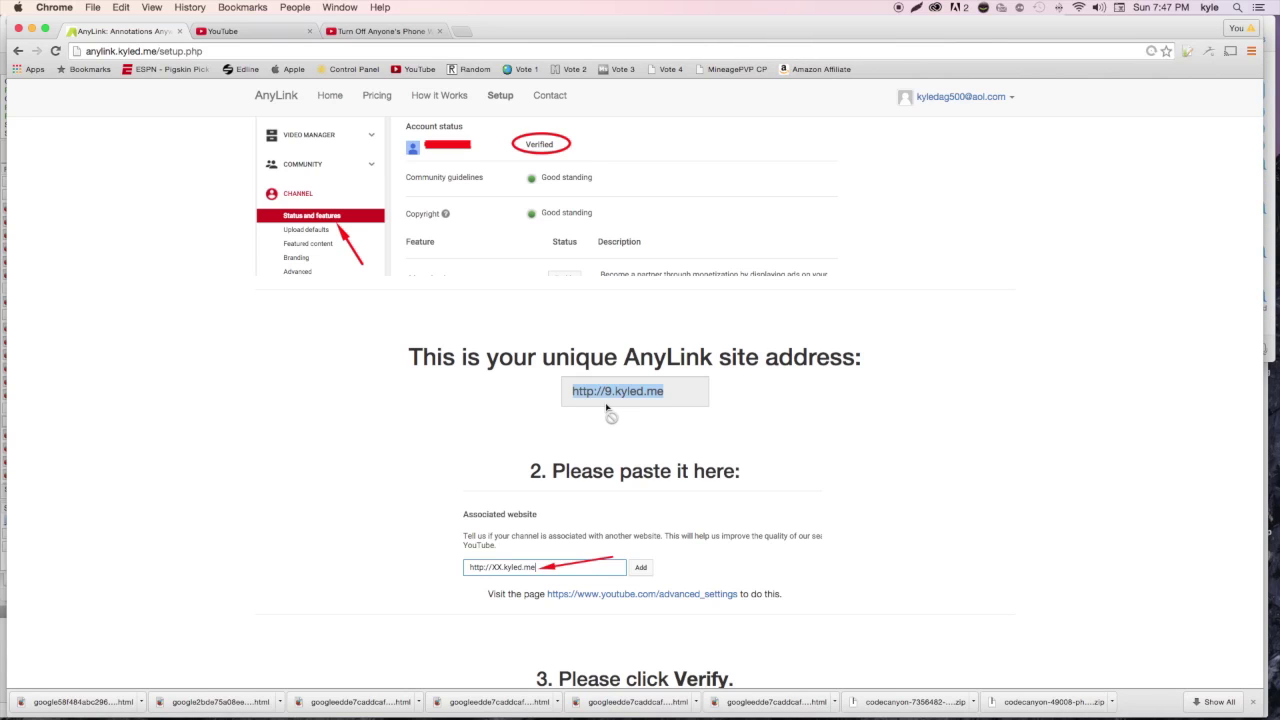
pyautogui.click(244, 35)
pyautogui.click(260, 327)
pyautogui.click(264, 326)
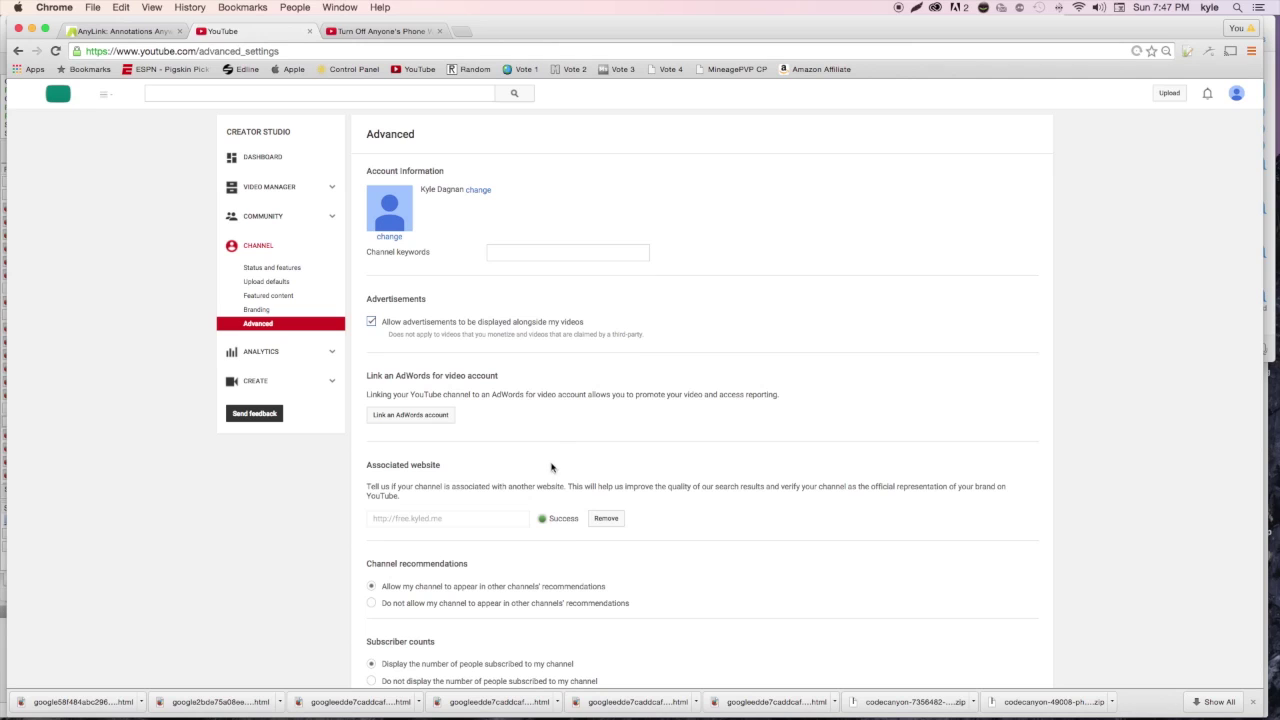
pyautogui.click(603, 522)
pyautogui.click(386, 518)
pyautogui.moveTo(398, 518); pyautogui.dragTo(360, 518)
pyautogui.press('super+v')
pyautogui.moveTo(398, 518); pyautogui.dragTo(358, 518)
pyautogui.press('BackSpace')
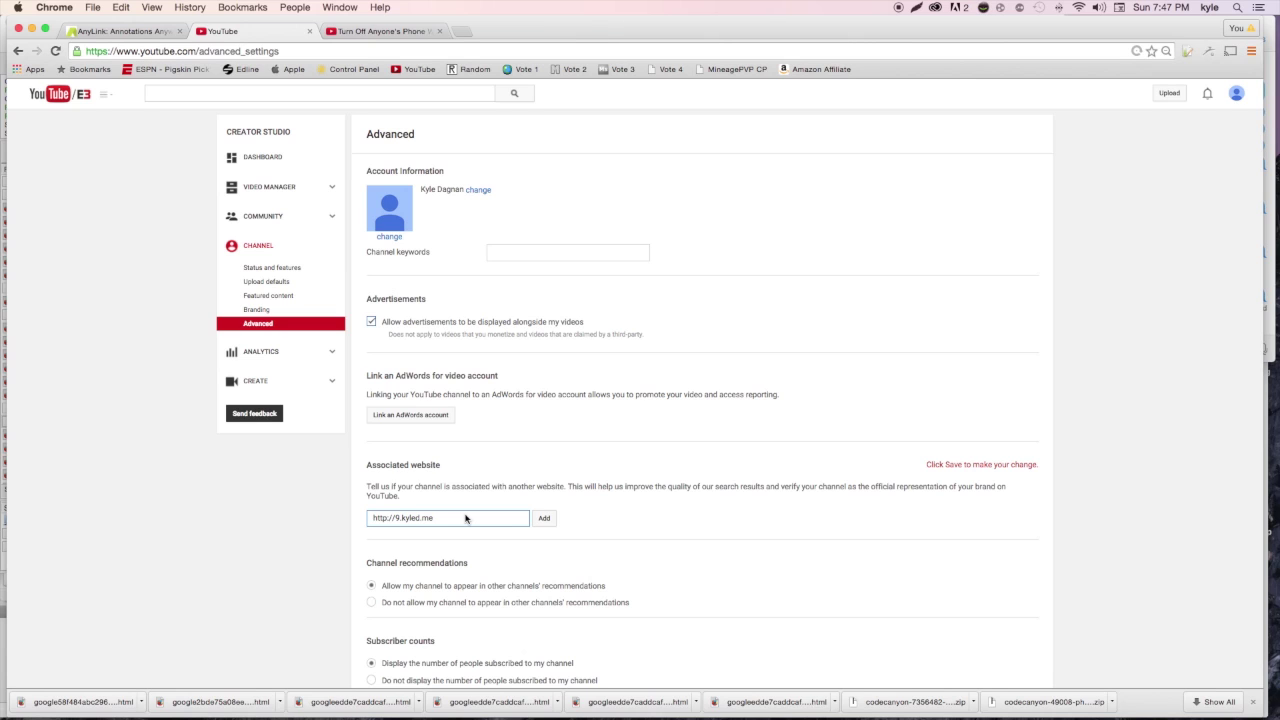
pyautogui.click(544, 518)
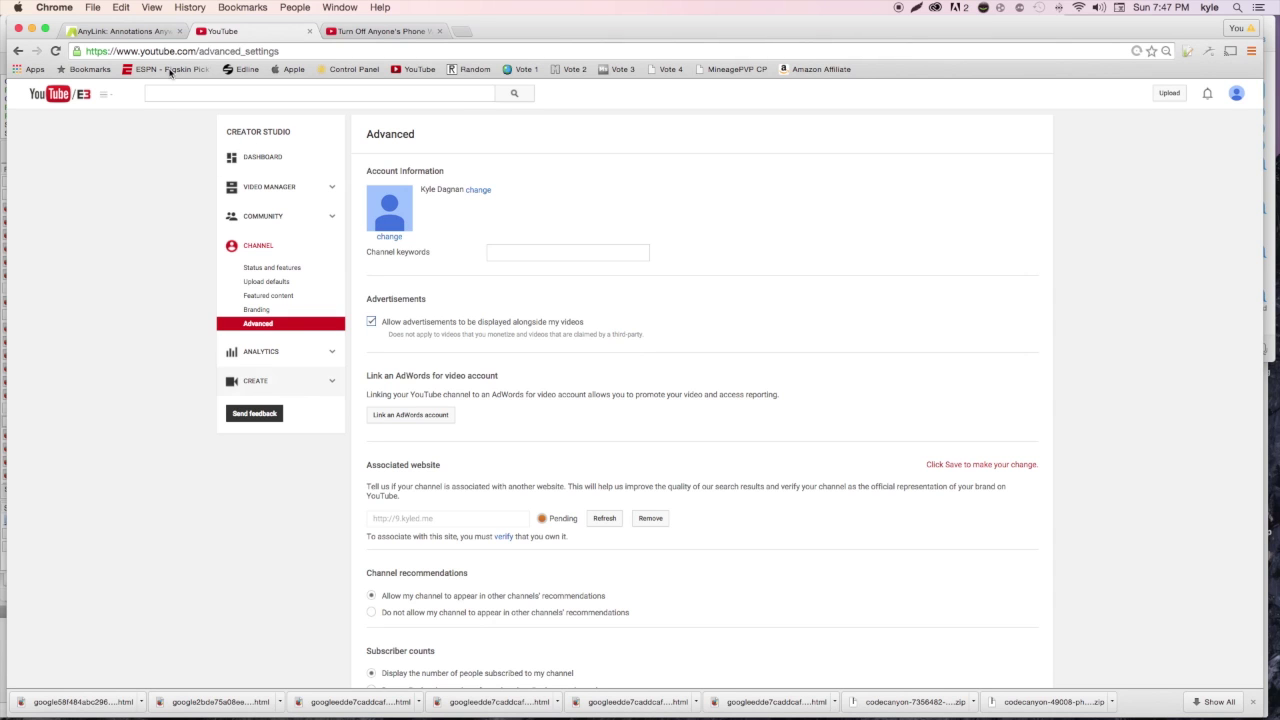
pyautogui.click(127, 33)
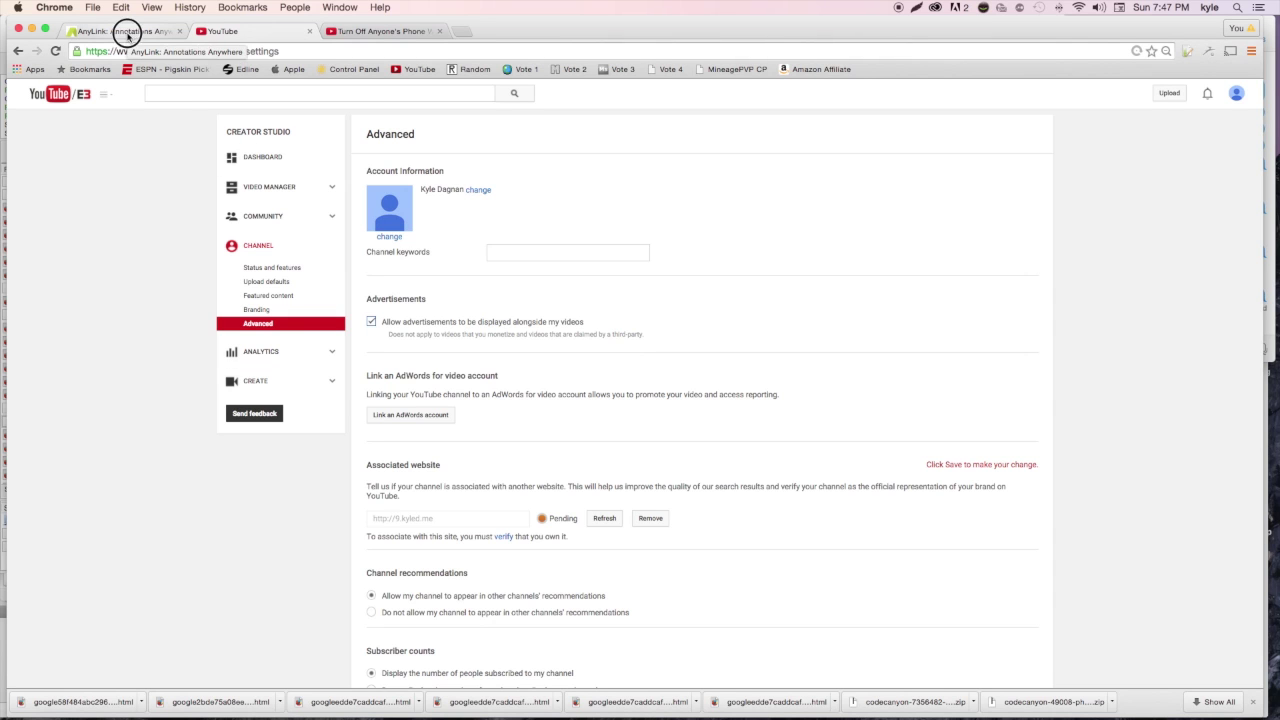
pyautogui.click(200, 31)
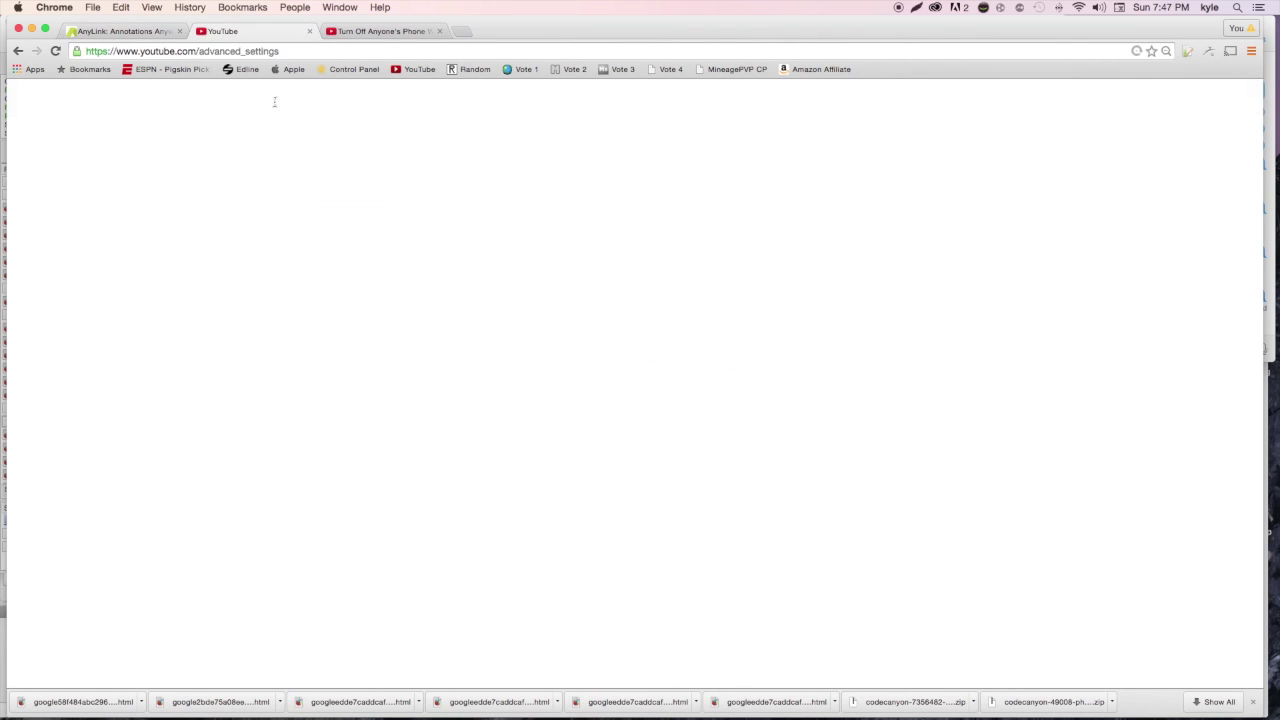
pyautogui.click(504, 537)
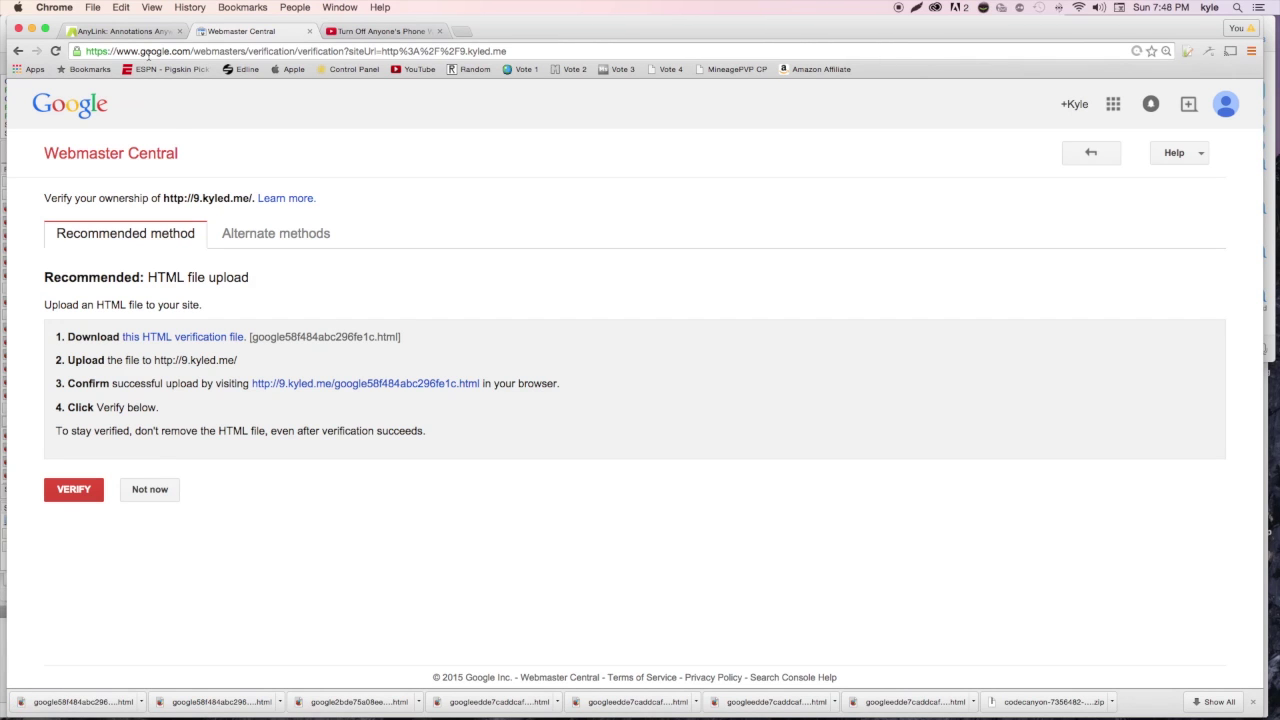
pyautogui.click(143, 702)
pyautogui.click(165, 684)
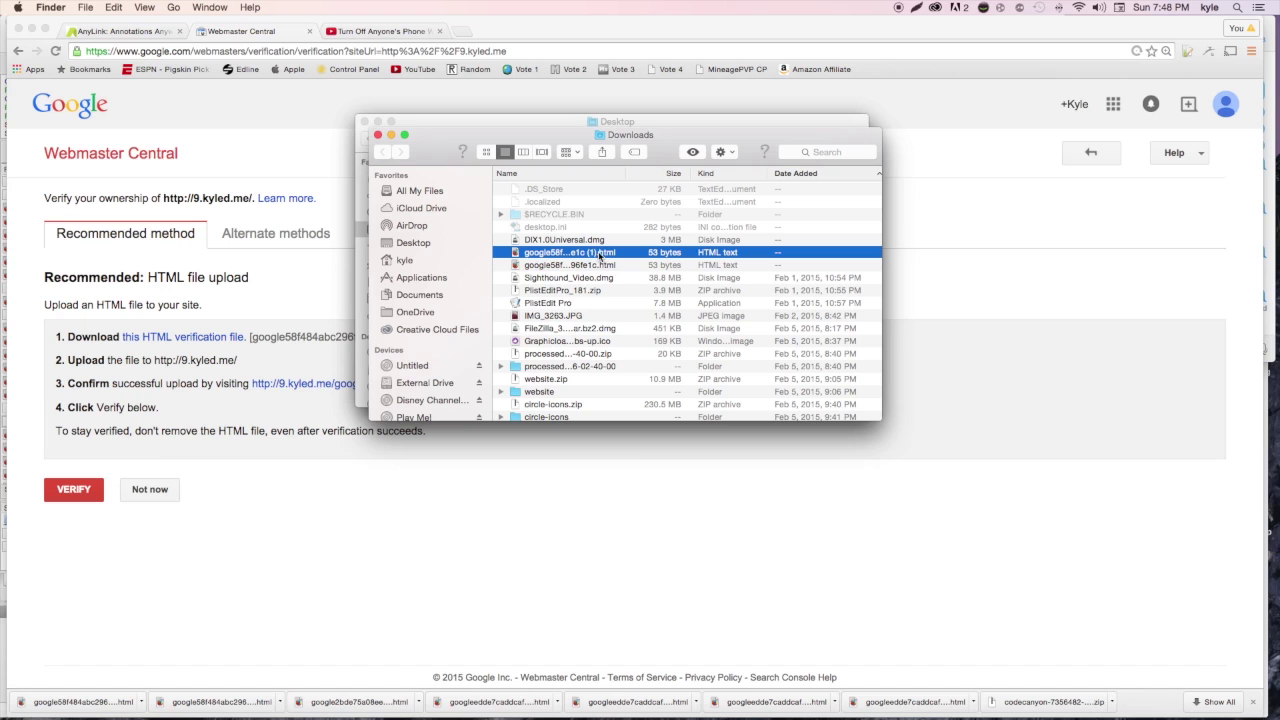
pyautogui.click(608, 266)
pyautogui.click(119, 20)
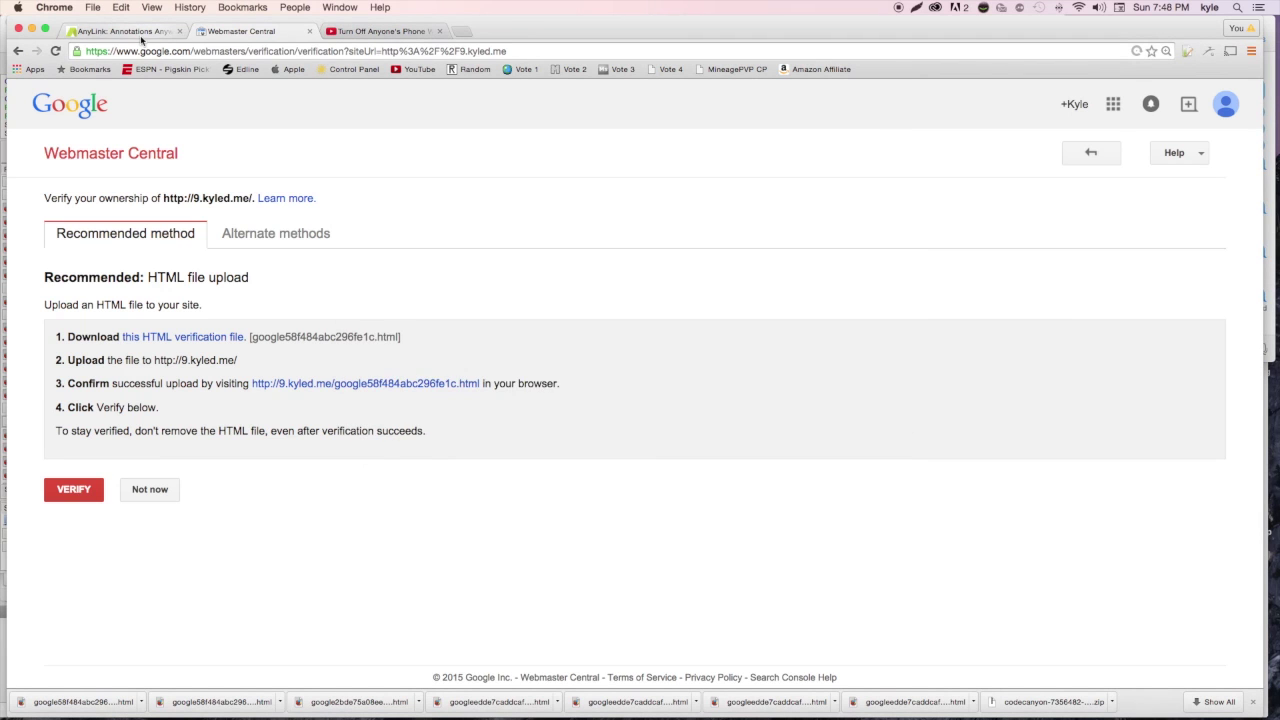
pyautogui.click(125, 31)
# Upload google58f484abc296fe1c.html in step 5 of AnyLink's setup and send it for processing
pyautogui.scroll(-15, 459, 313)
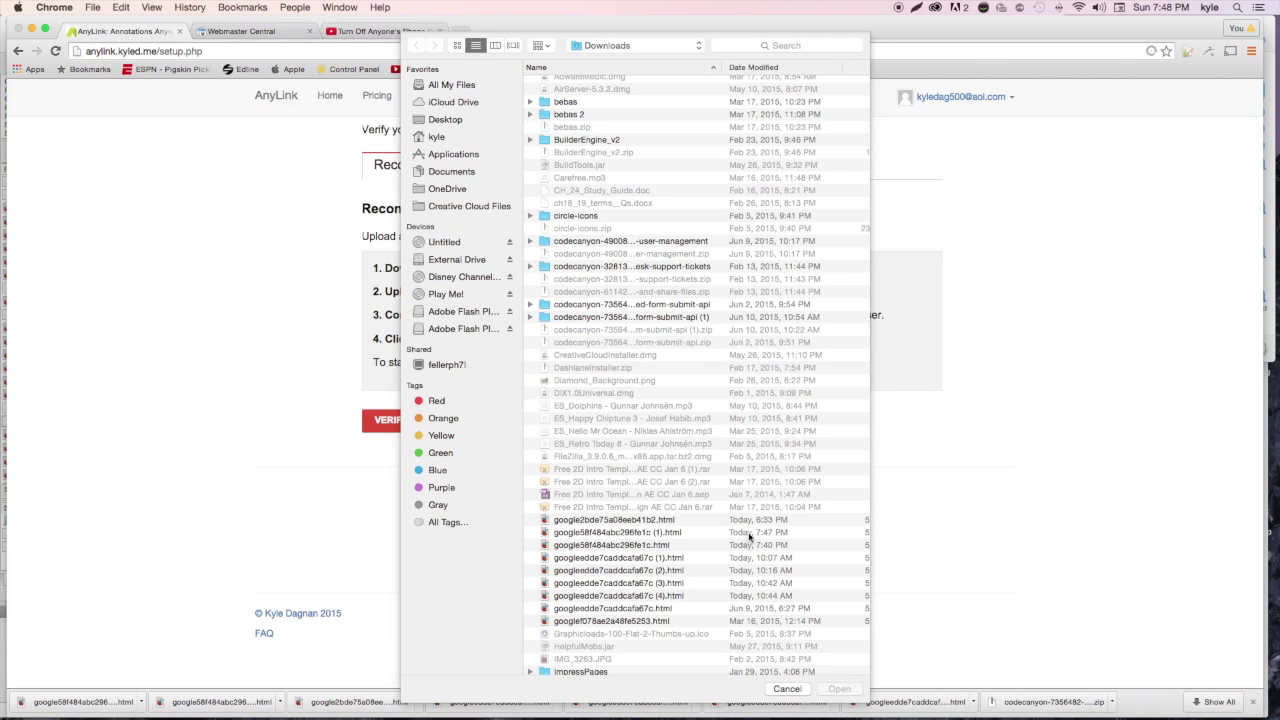
pyautogui.click(741, 548)
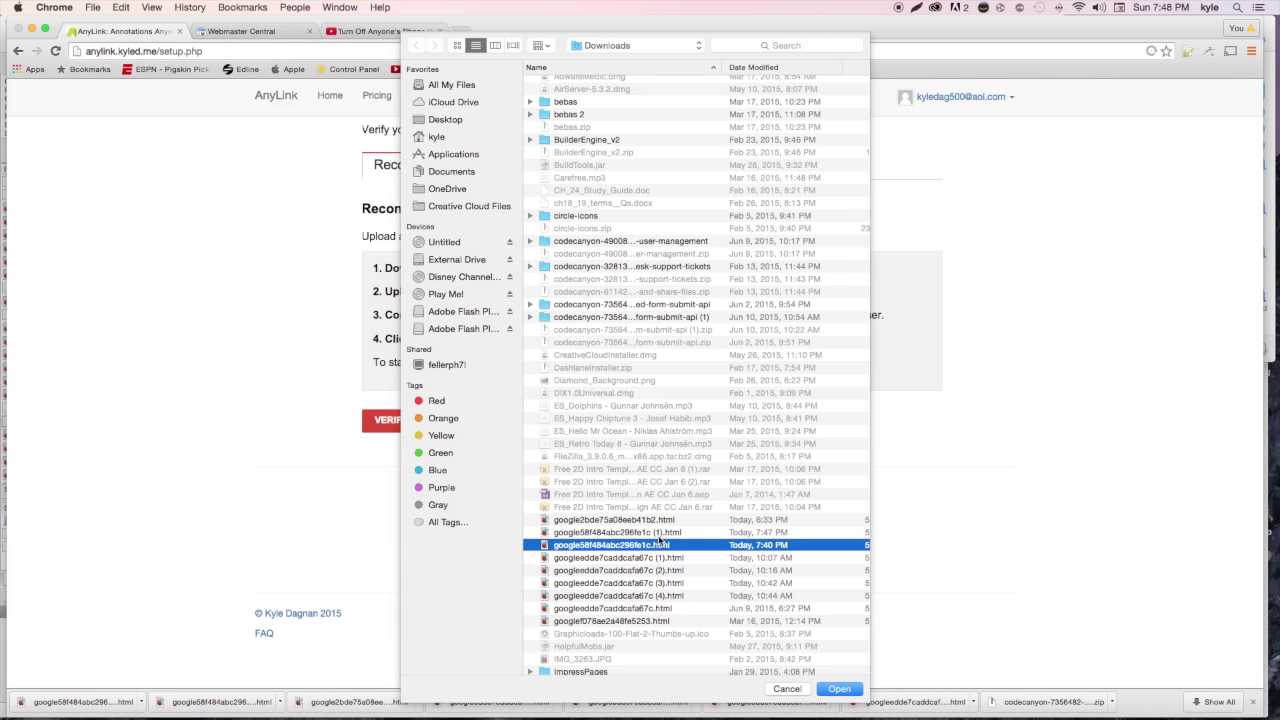
pyautogui.click(846, 689)
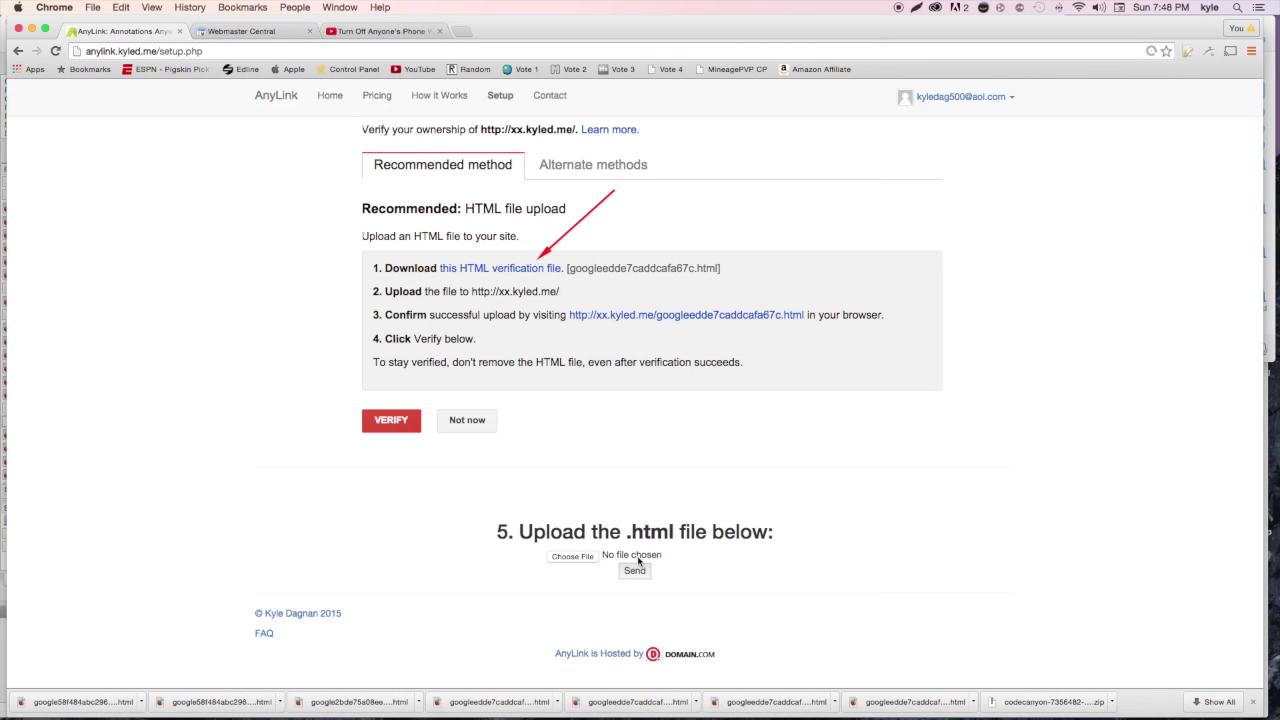
pyautogui.click(634, 570)
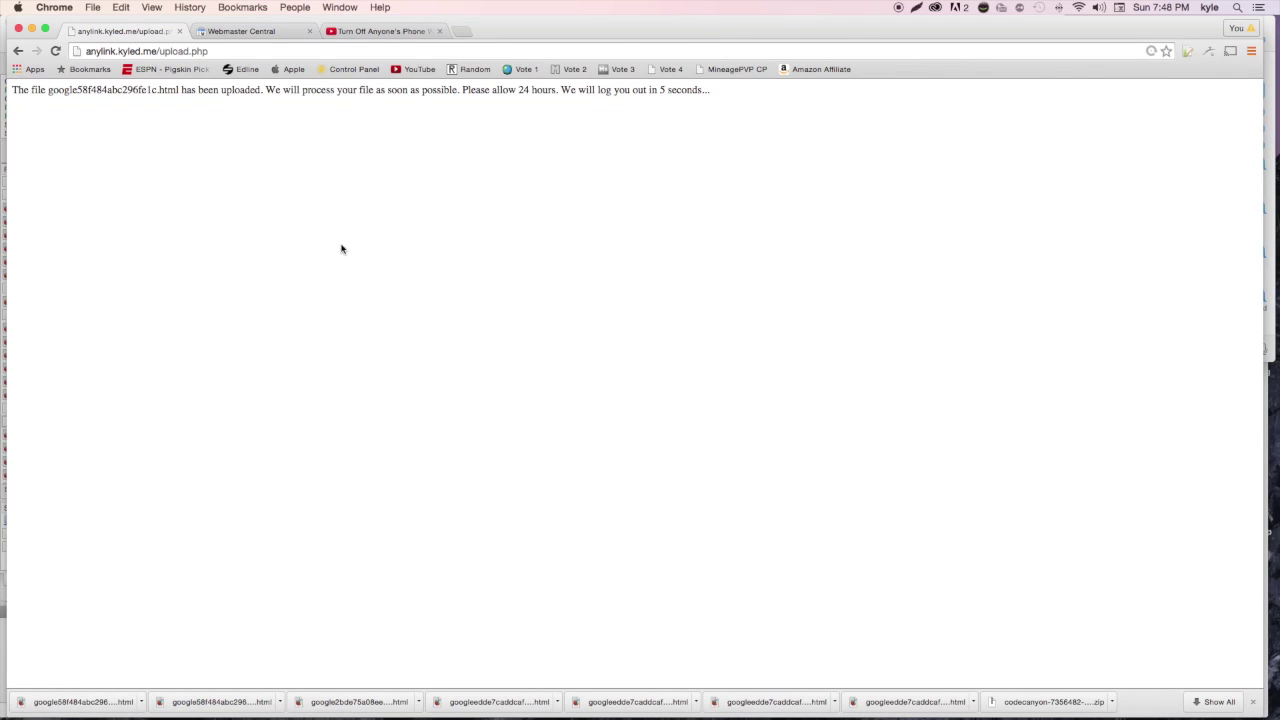
pyautogui.moveTo(75, 92); pyautogui.dragTo(397, 97)
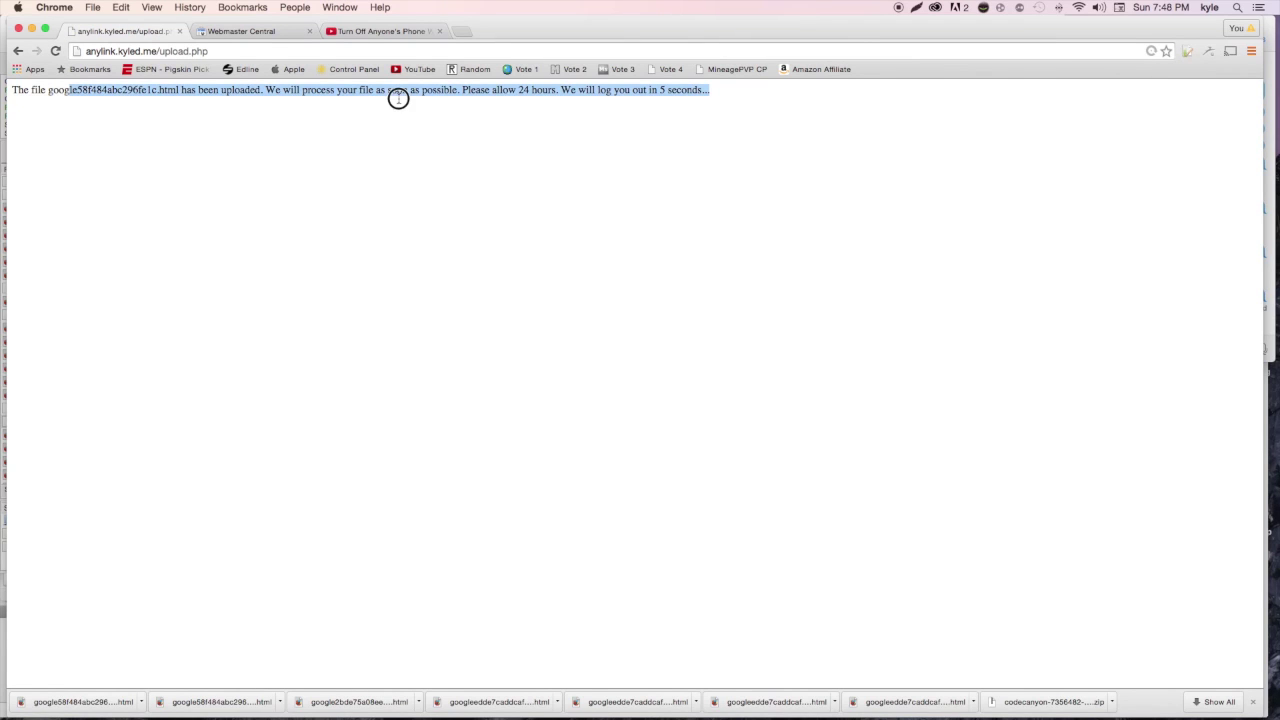
pyautogui.click(406, 94)
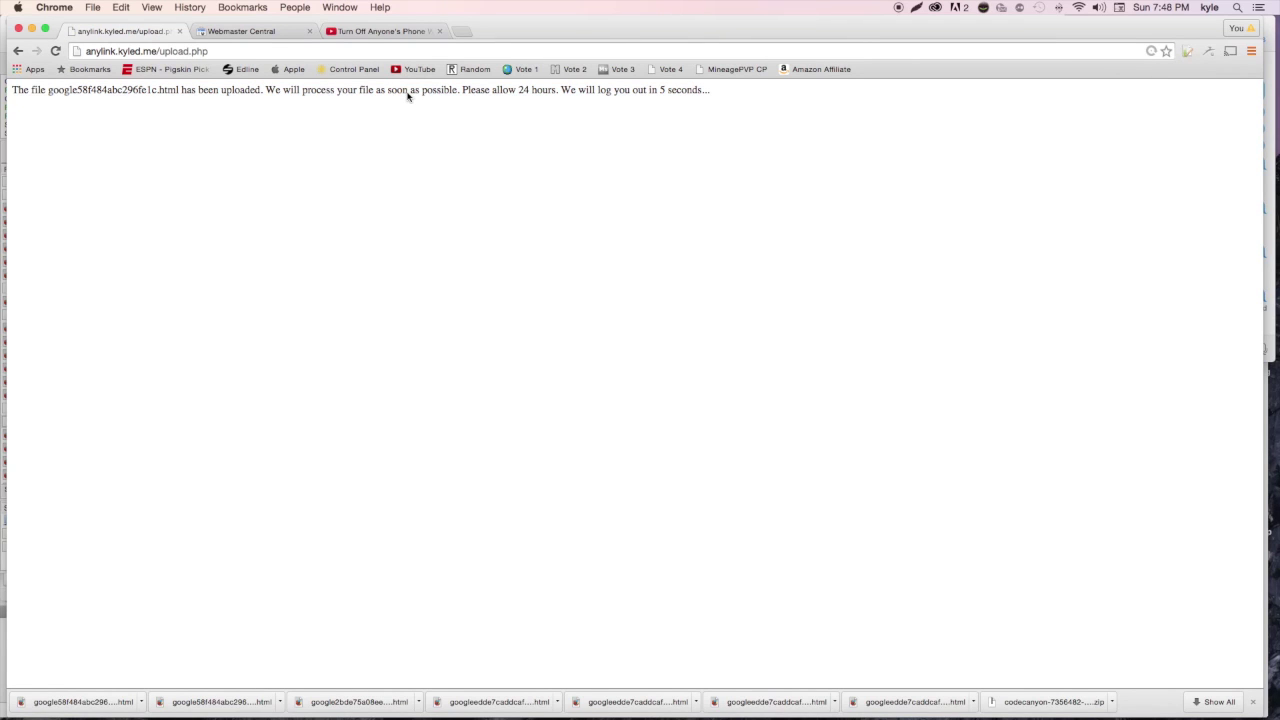
# Sign in to AnyLink with the account e-mail and password, then check the Setup page status
pyautogui.click(998, 95)
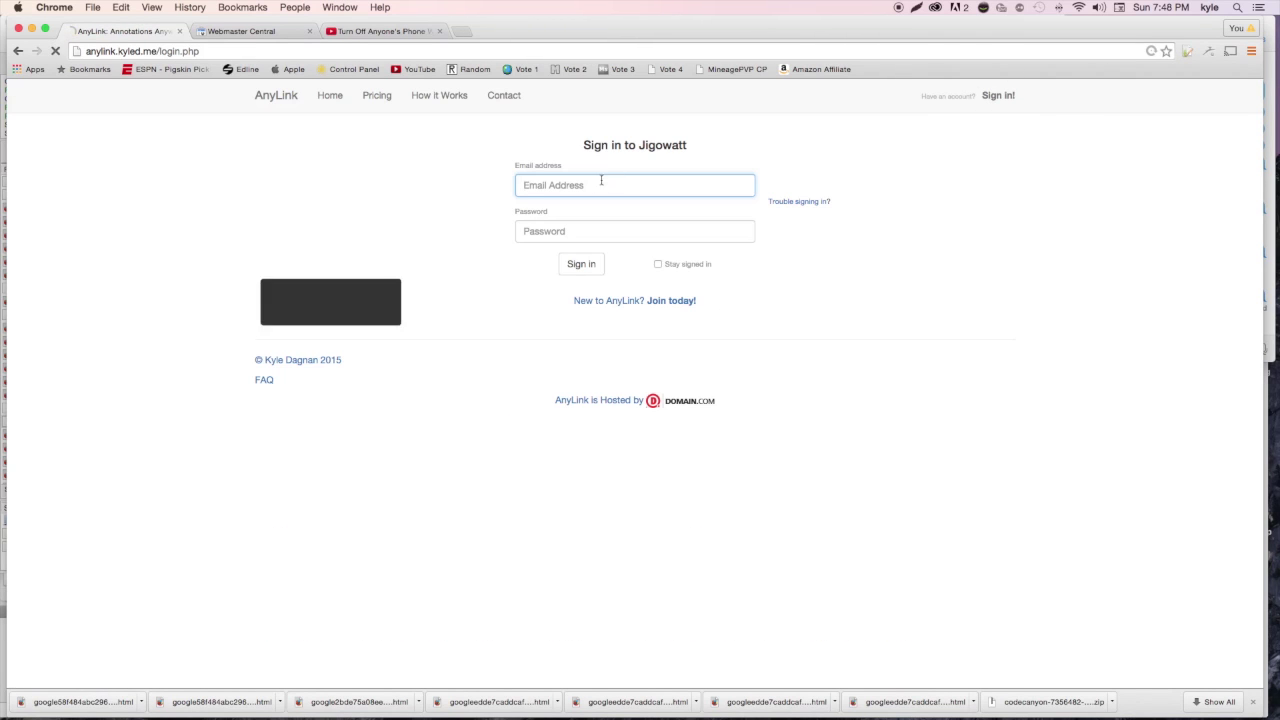
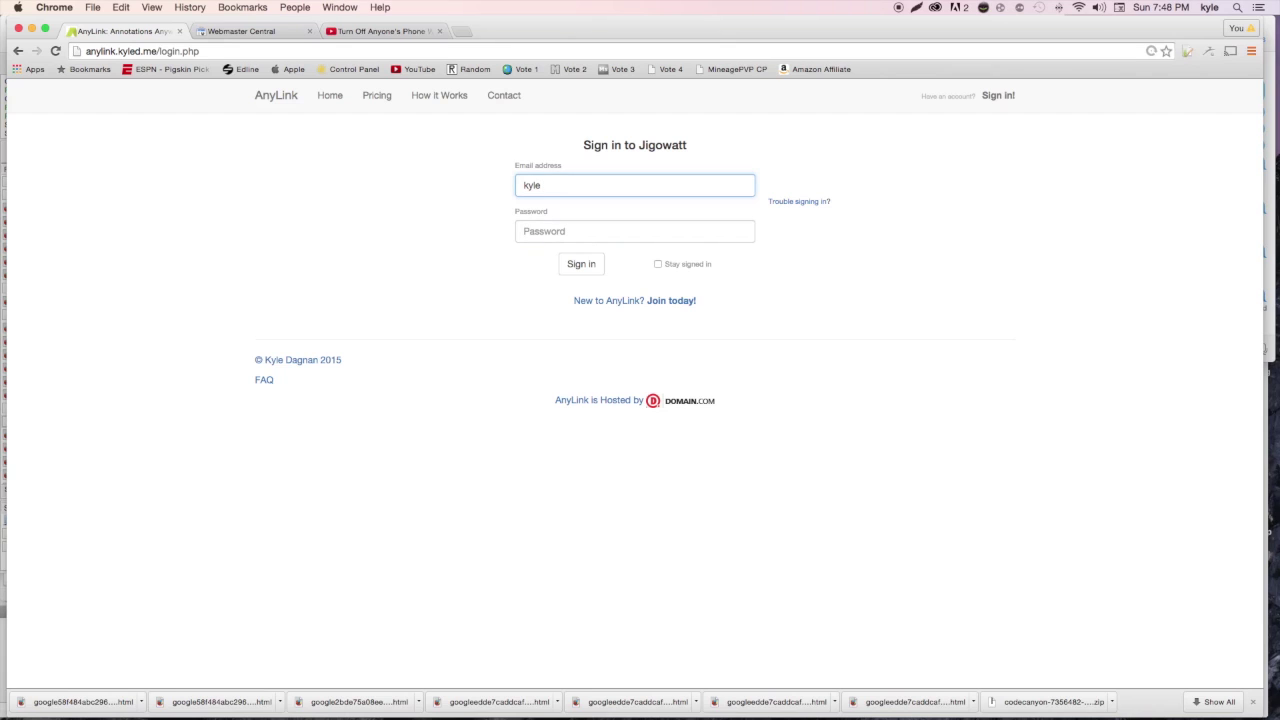
pyautogui.press('Tab')
pyautogui.write('****')
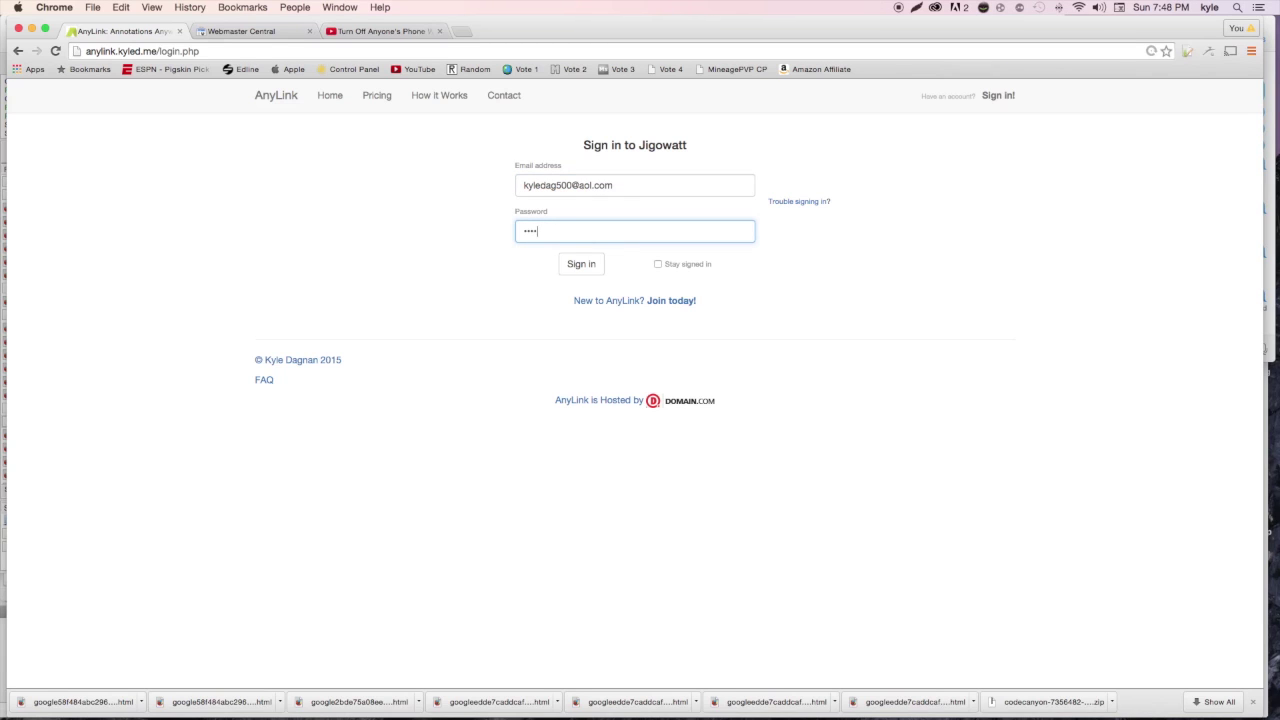
pyautogui.write('*******')
pyautogui.press('Return')
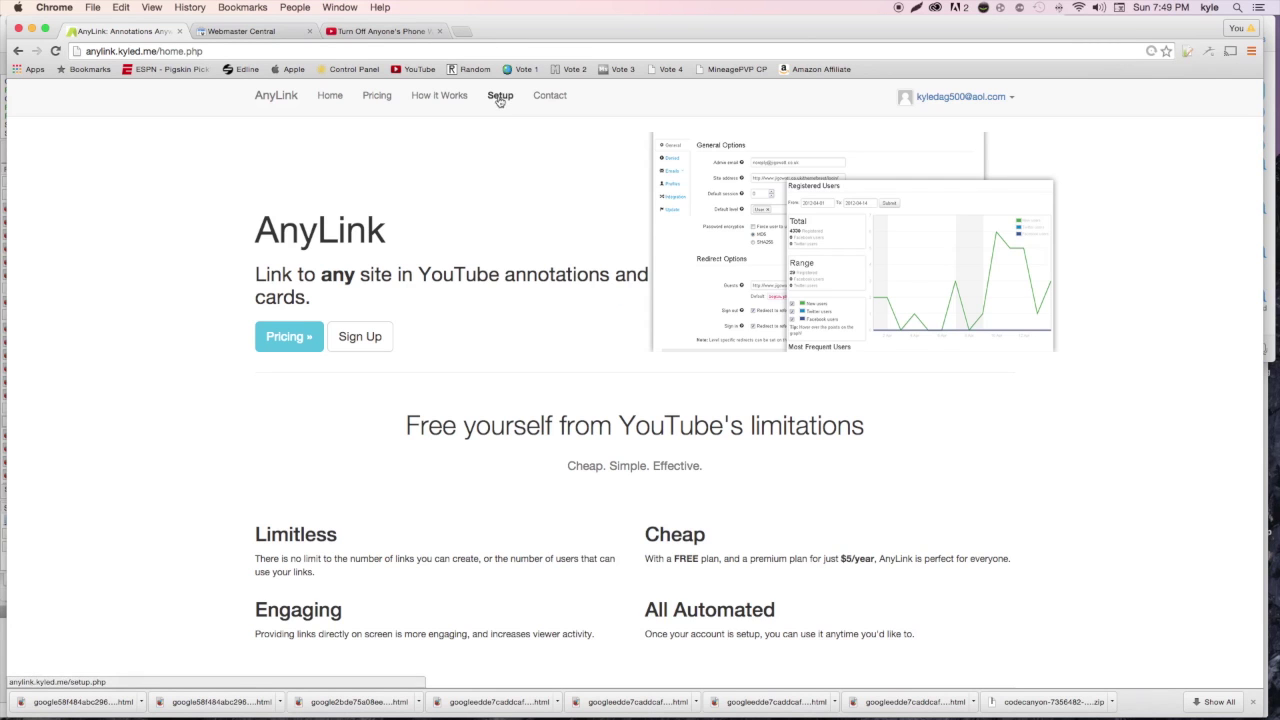
pyautogui.click(499, 97)
pyautogui.hscroll(3, 443, 160)
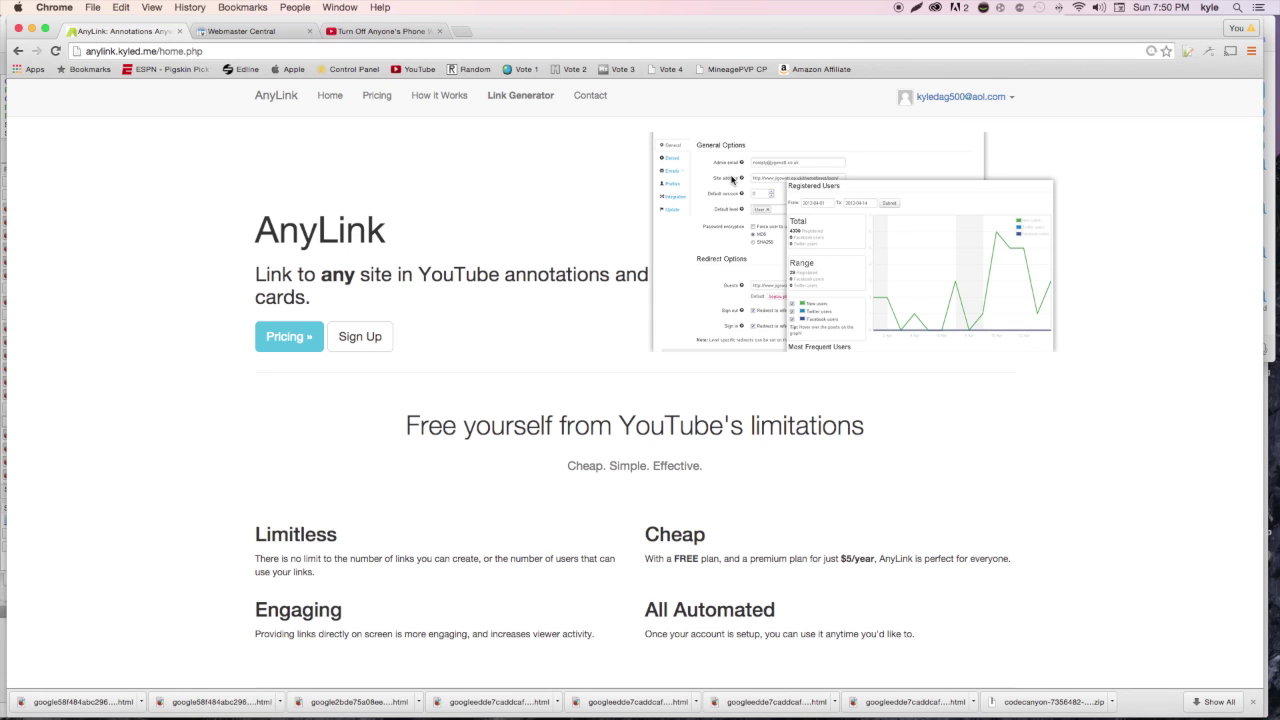
pyautogui.click(527, 101)
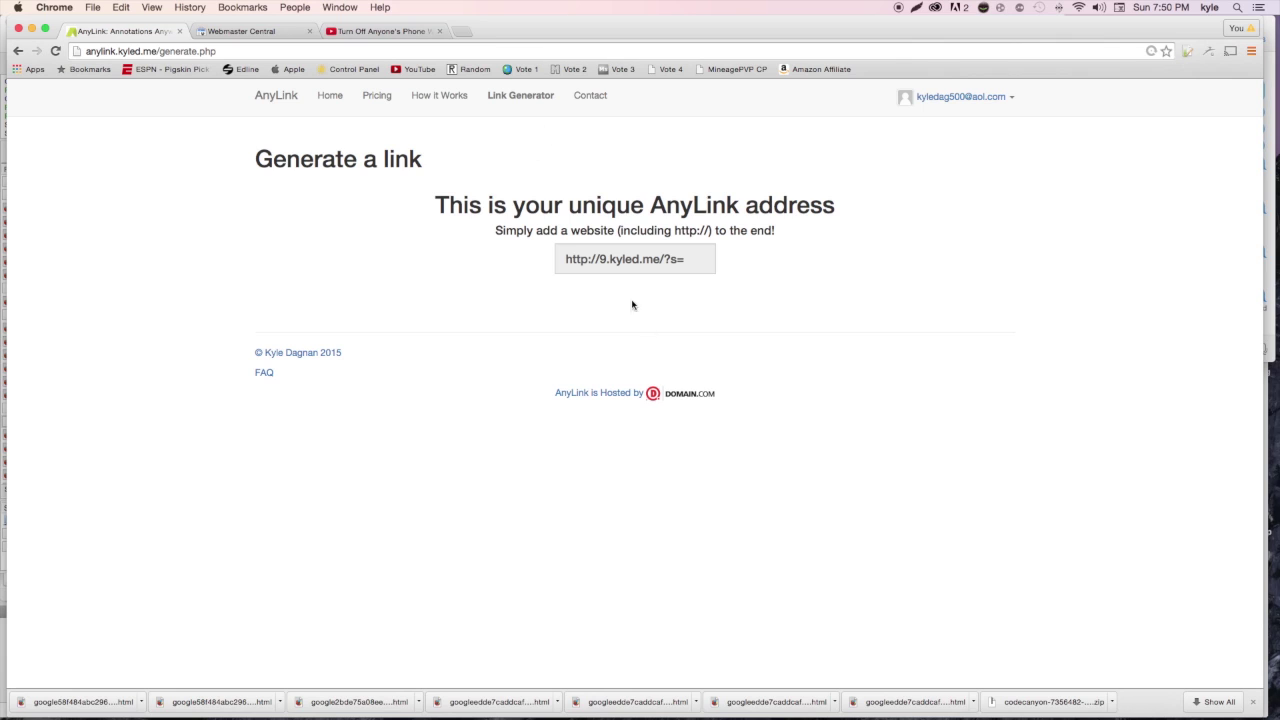
pyautogui.moveTo(590, 277); pyautogui.dragTo(600, 258)
pyautogui.click(690, 260)
pyautogui.rightClick(668, 262)
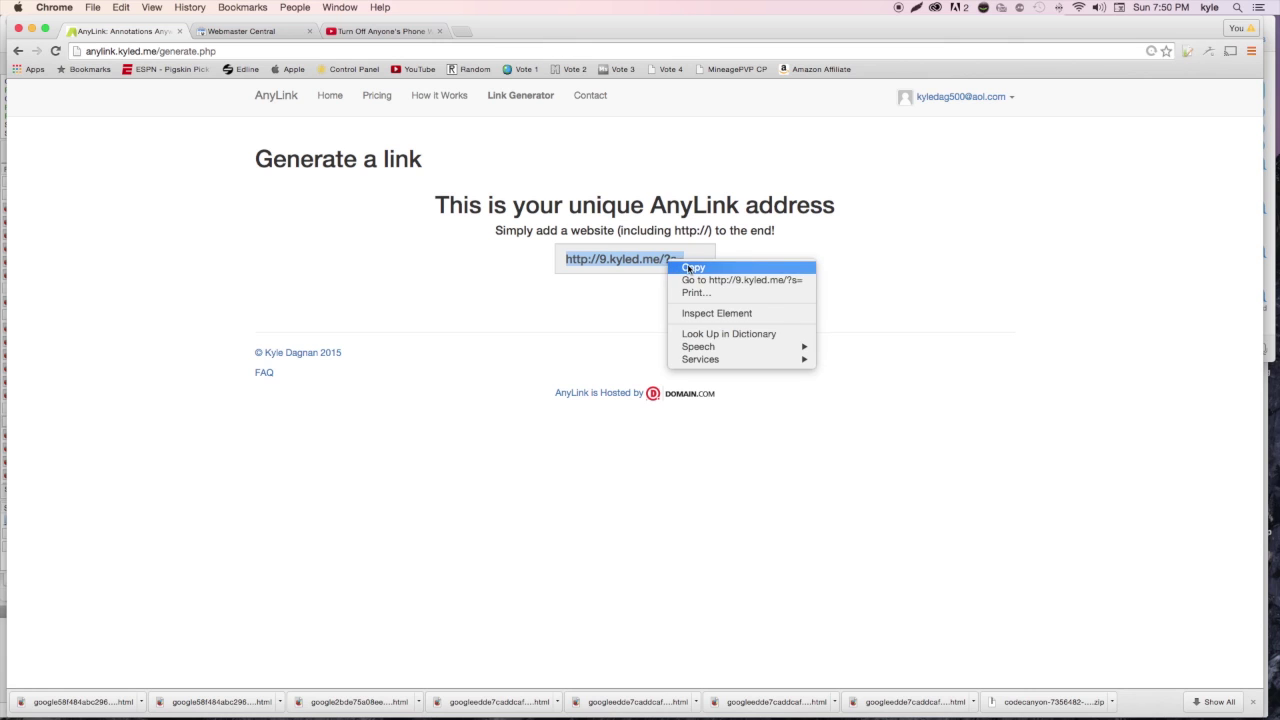
pyautogui.click(689, 267)
pyautogui.click(405, 32)
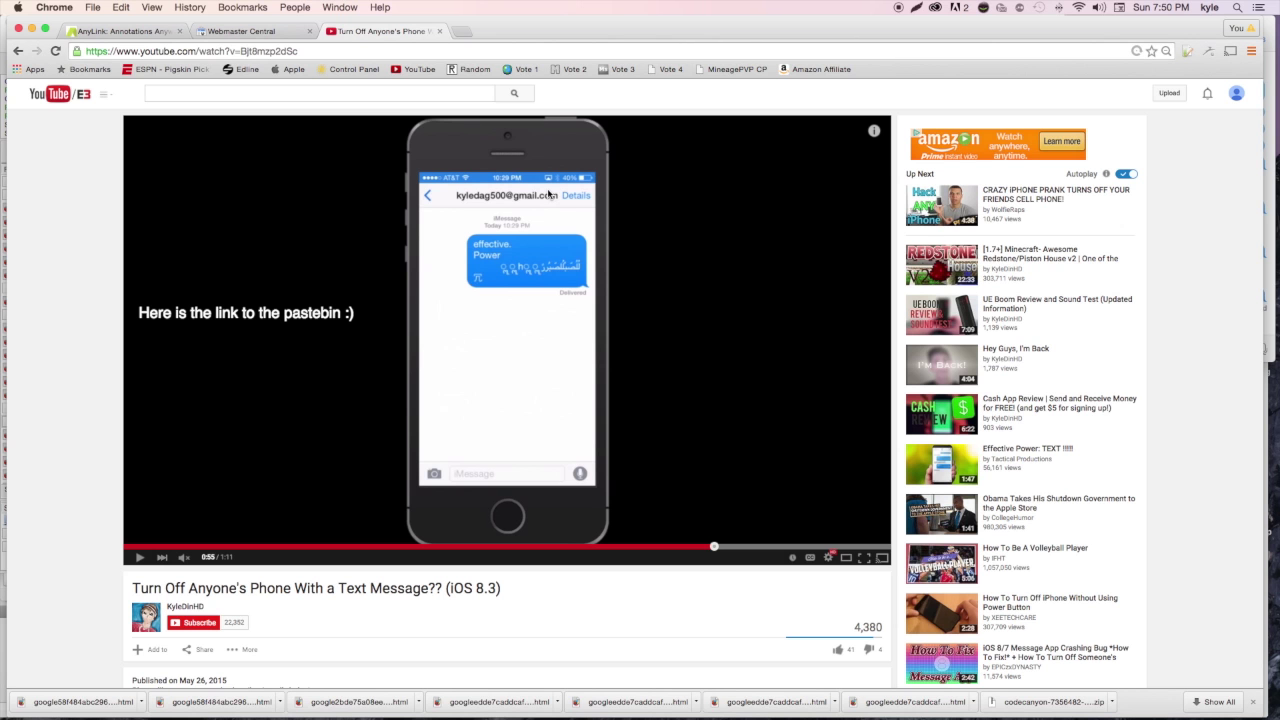
# Navigate from Webmaster Central back to YouTube's channel status and features page
pyautogui.click(293, 32)
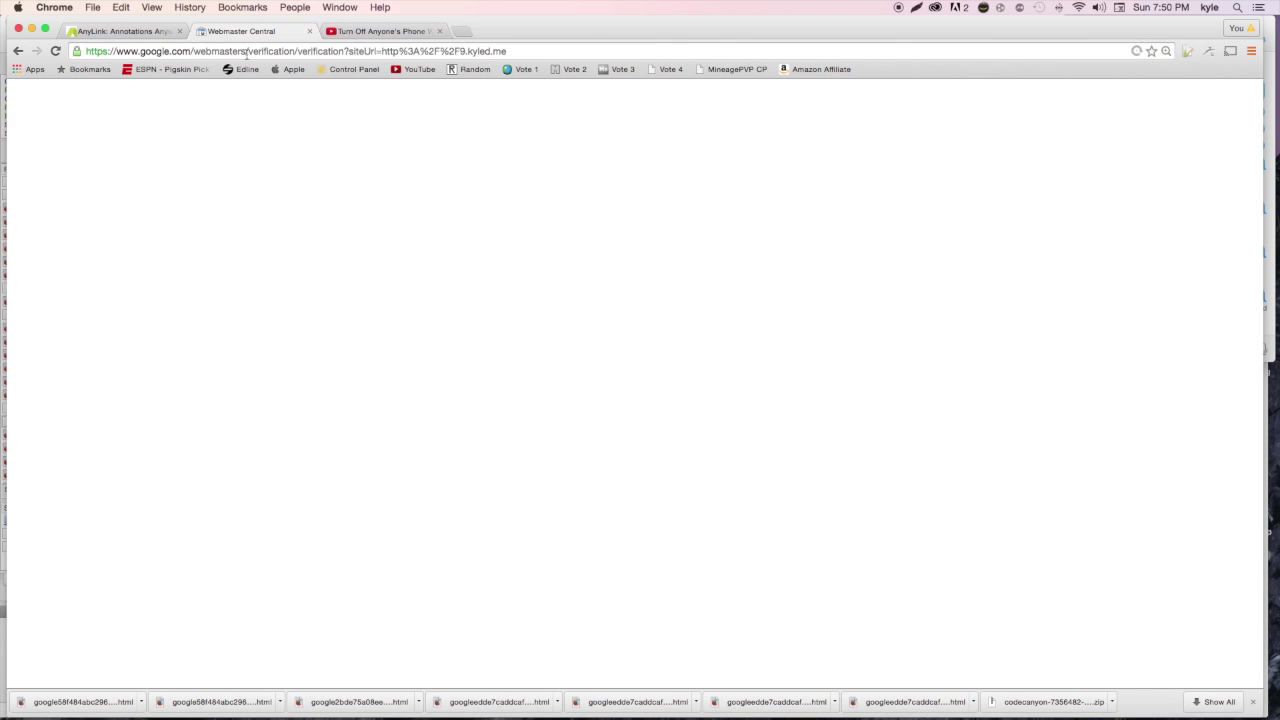
pyautogui.click(240, 51)
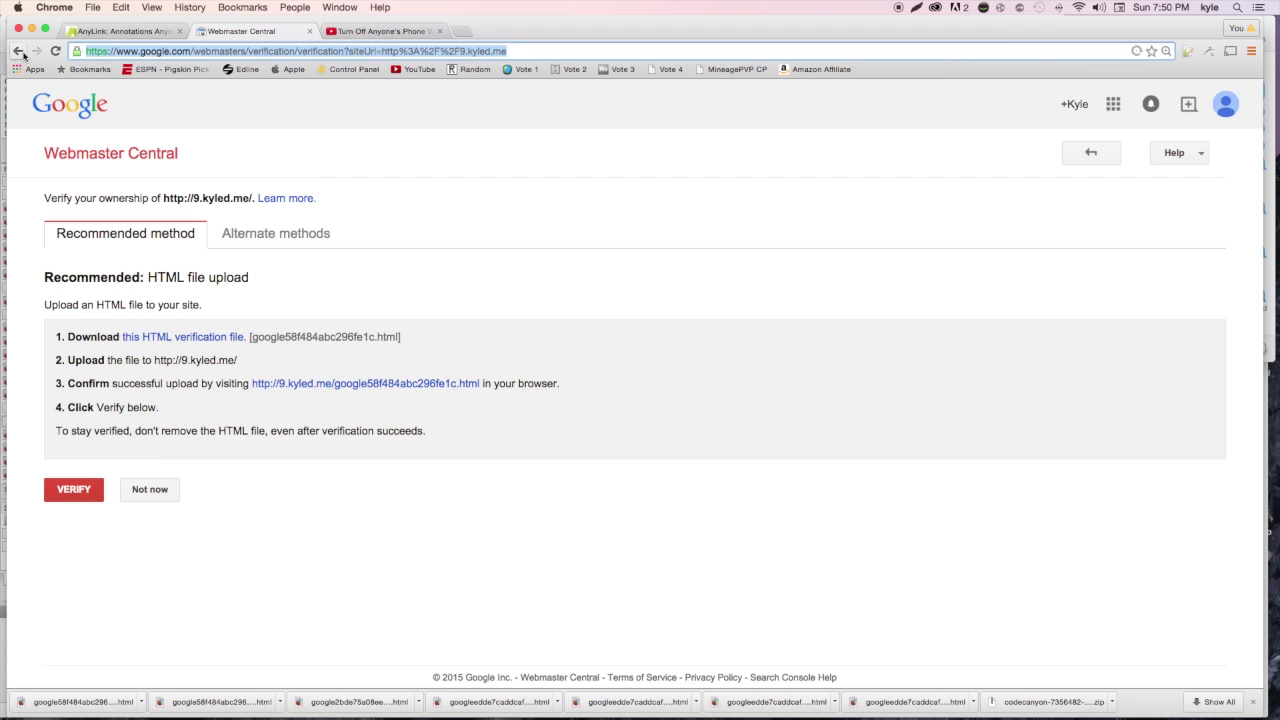
pyautogui.click(20, 52)
pyautogui.click(269, 207)
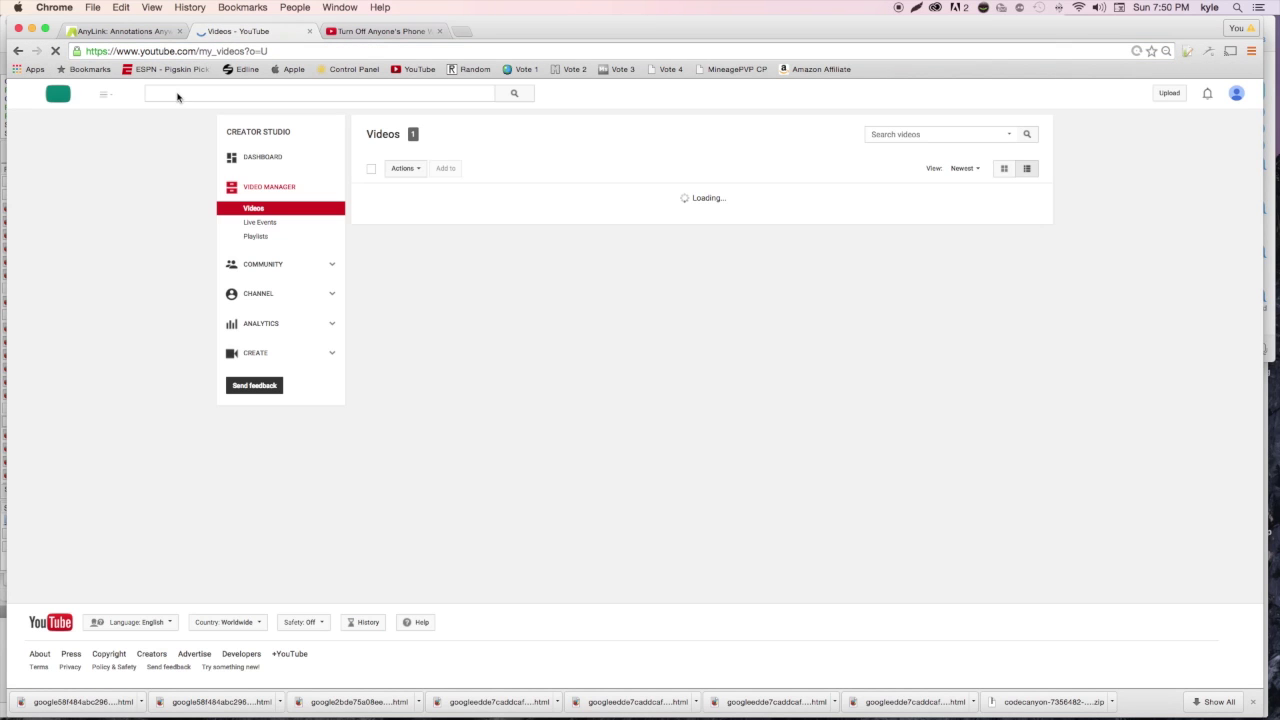
pyautogui.click(19, 51)
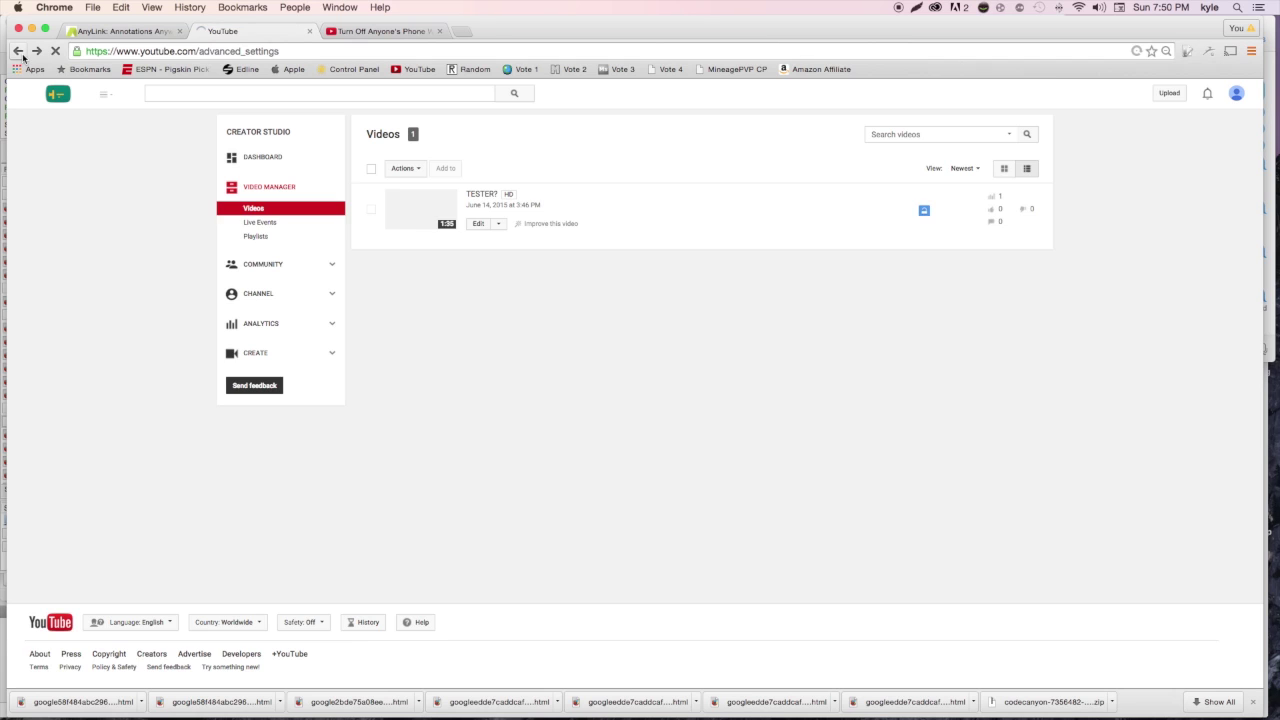
pyautogui.press('super+bracketleft')
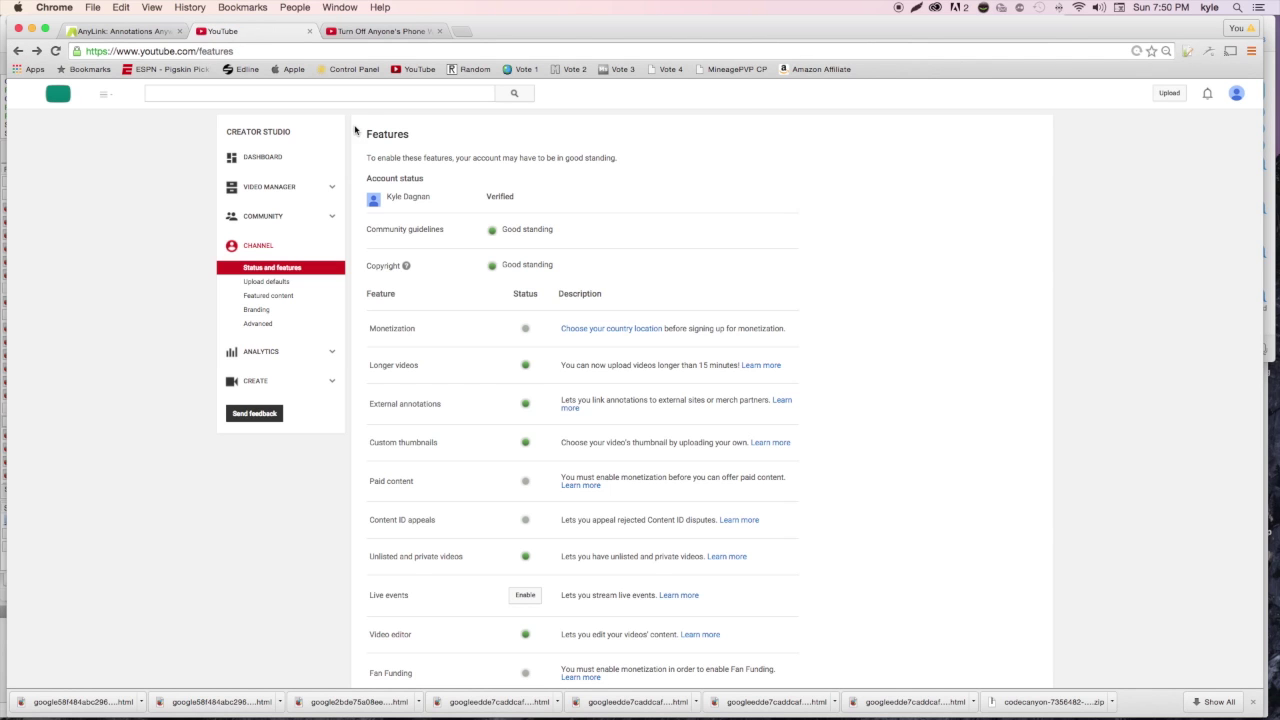
pyautogui.click(258, 323)
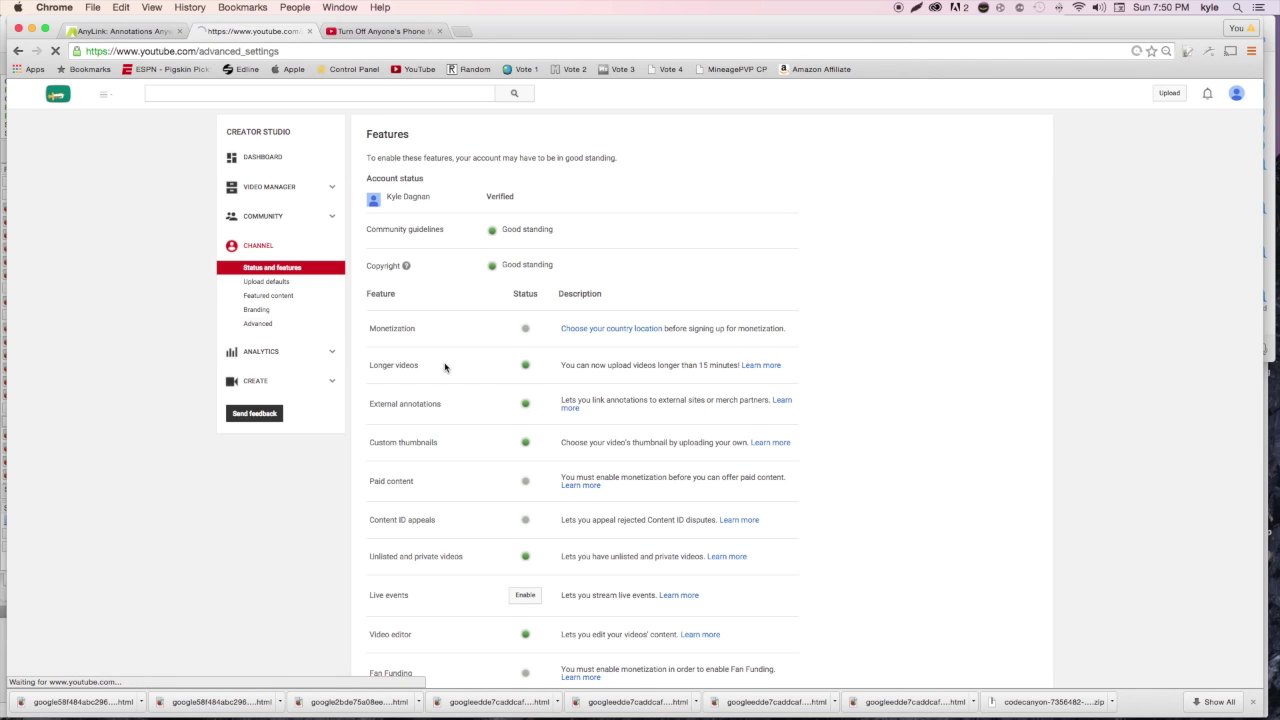
pyautogui.click(503, 537)
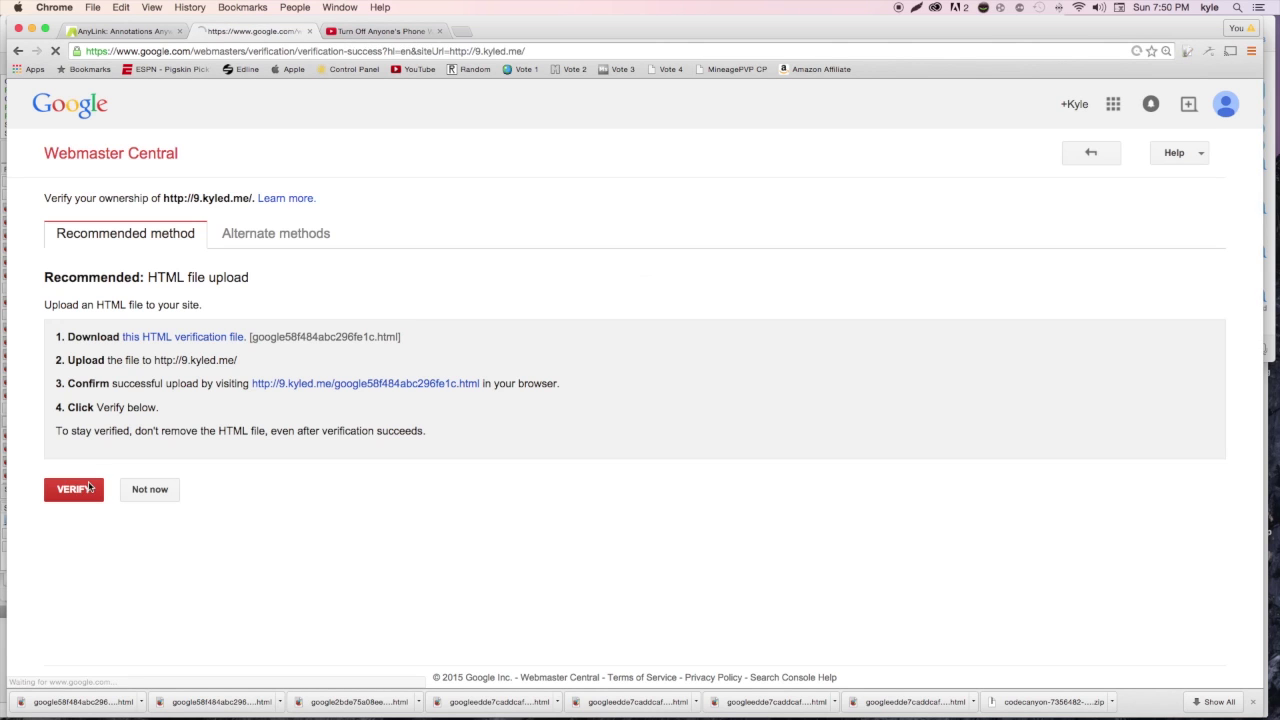
pyautogui.click(75, 490)
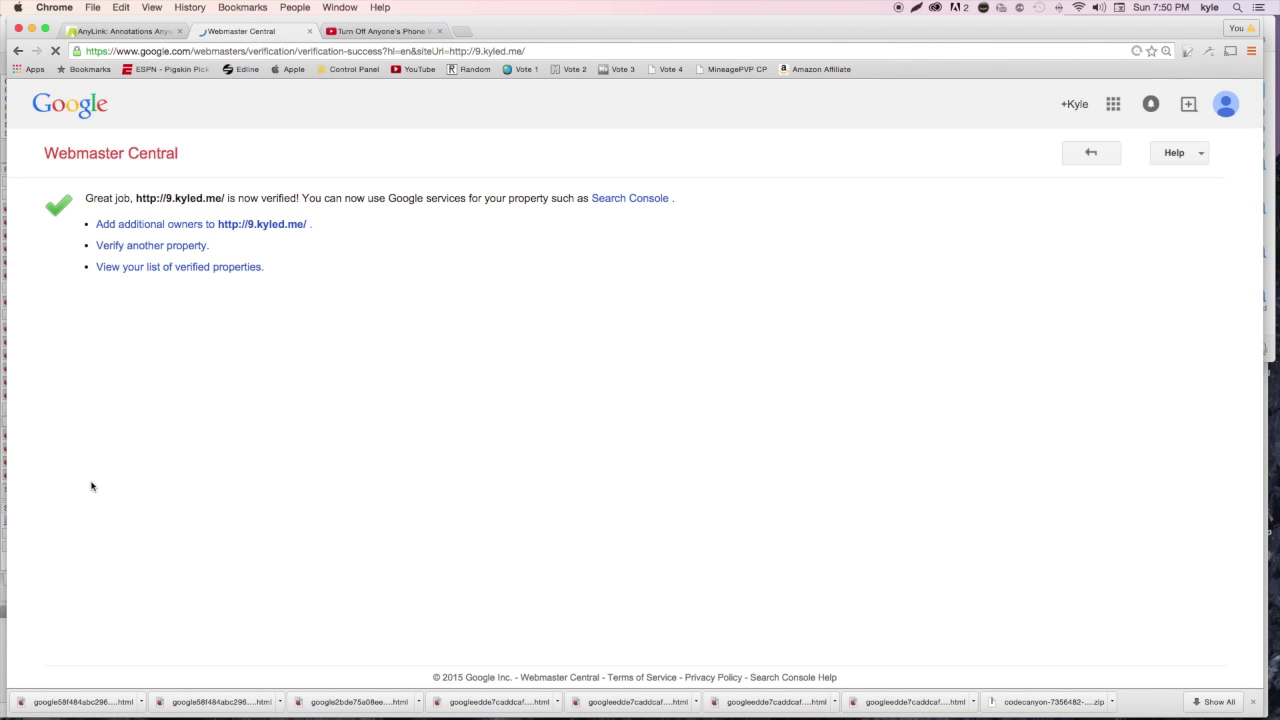
pyautogui.click(17, 50)
pyautogui.click(17, 50)
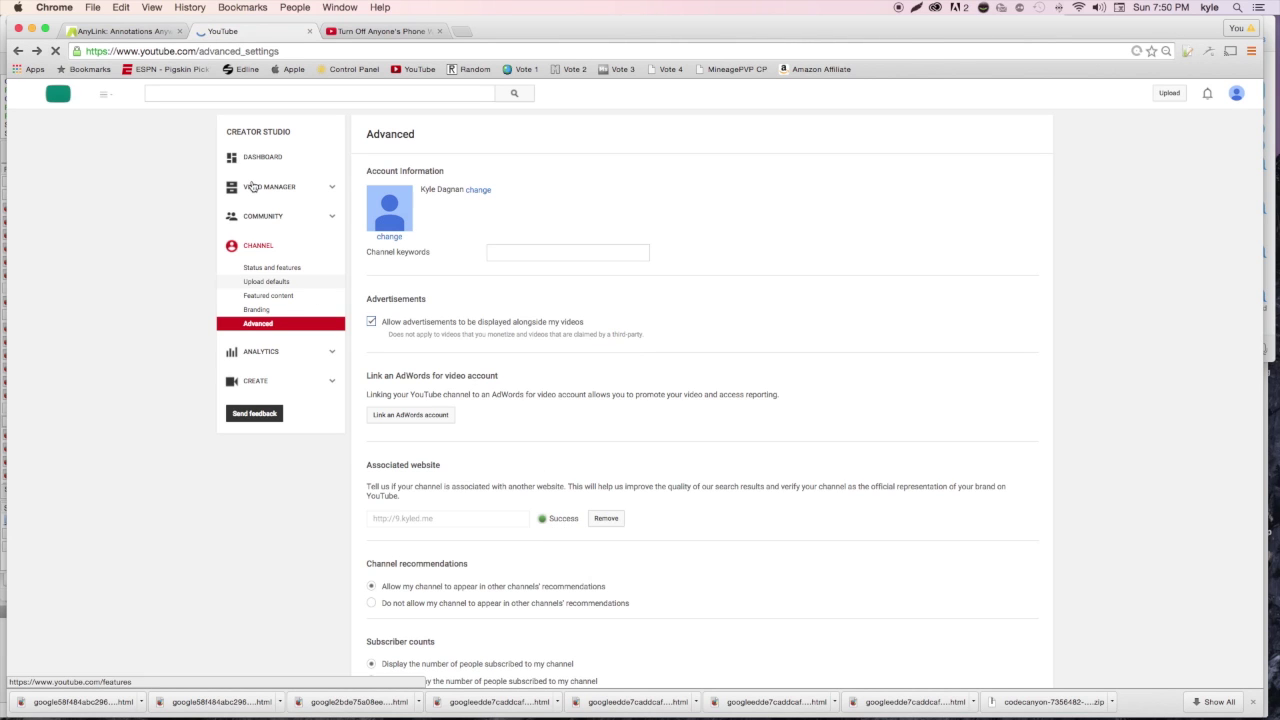
# Start a new Associated website card in the cards editor for the TESTER? video
pyautogui.click(265, 187)
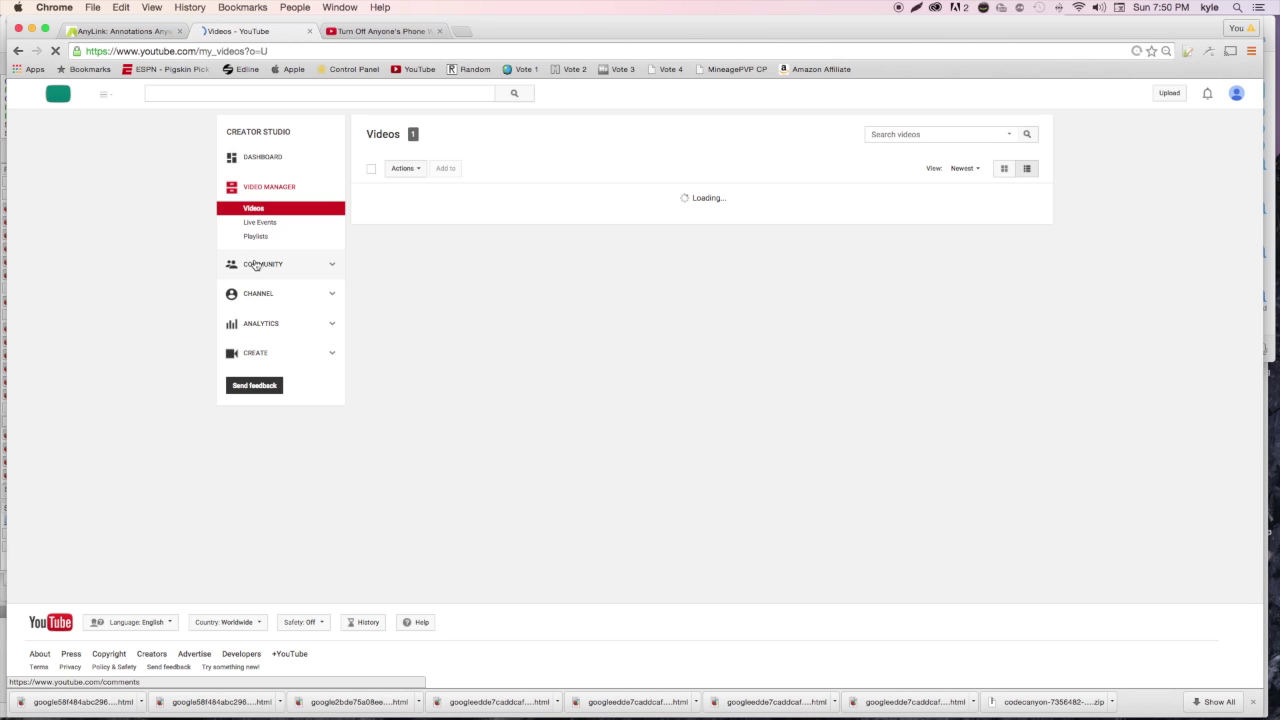
pyautogui.click(495, 224)
pyautogui.click(519, 298)
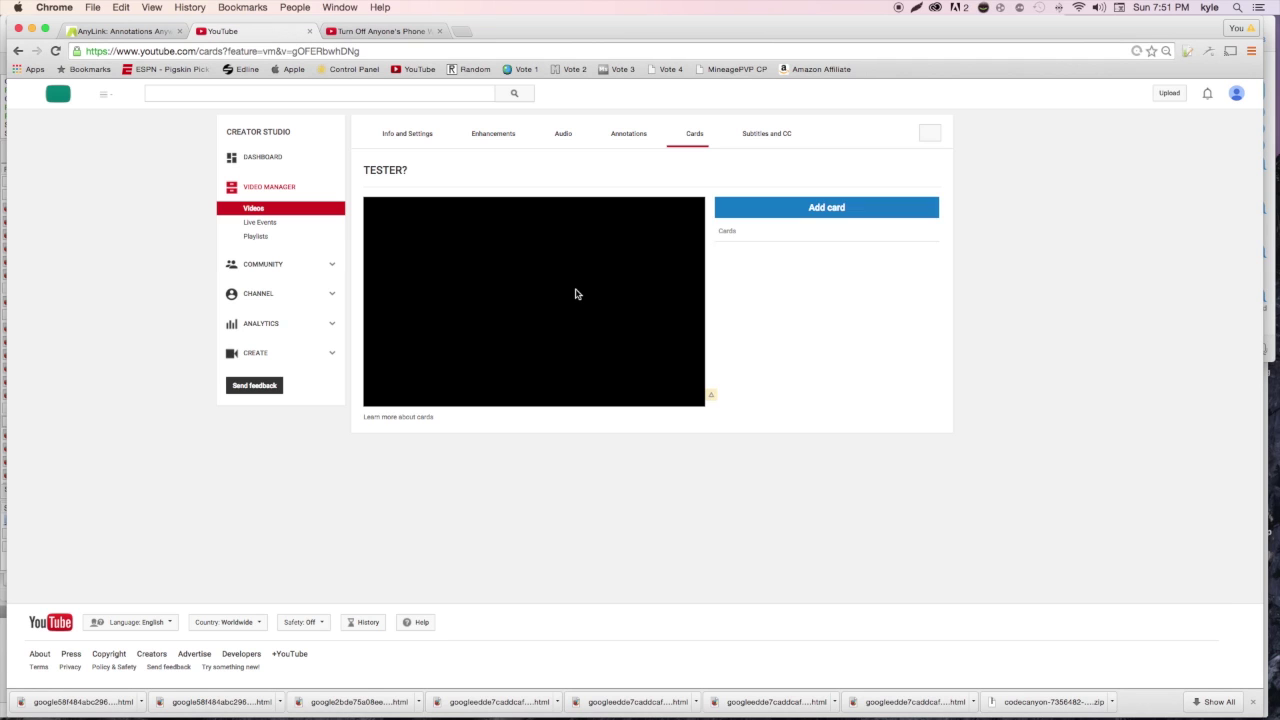
pyautogui.click(775, 211)
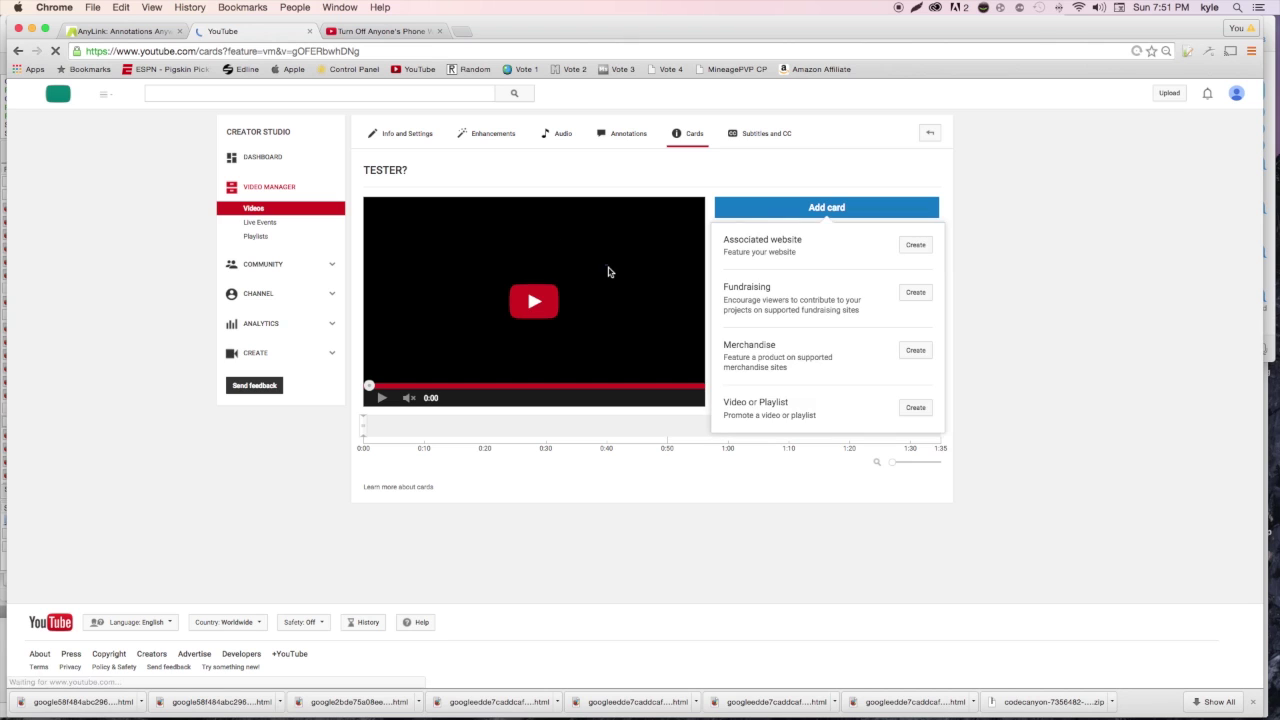
pyautogui.click(916, 246)
pyautogui.click(626, 378)
pyautogui.write('http://9.kyled.me/?s=')
pyautogui.write('http://')
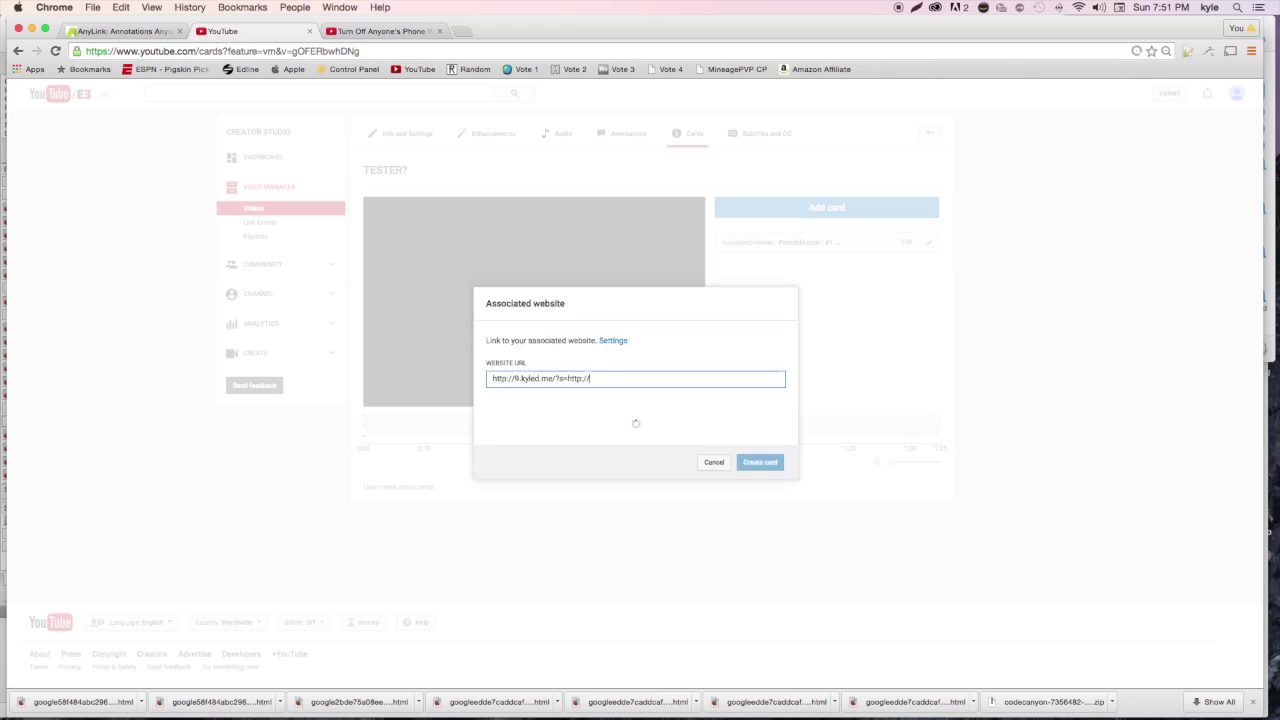
pyautogui.write('pastebin.com')
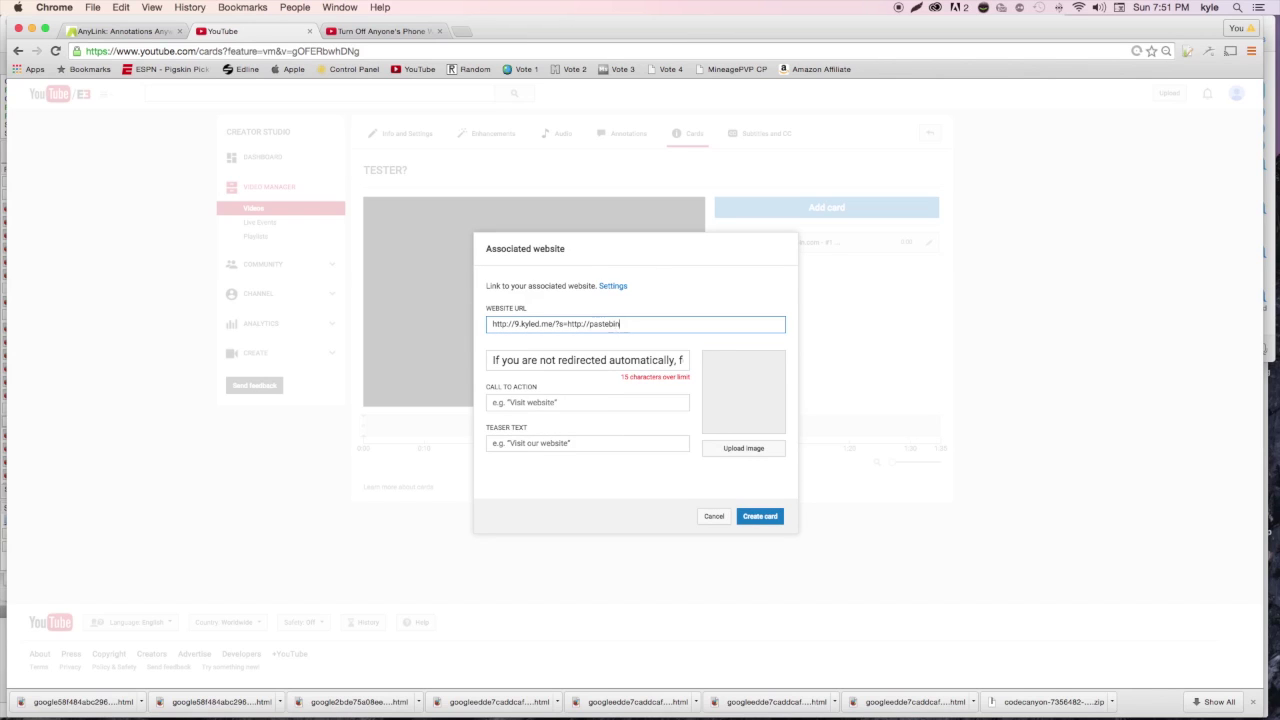
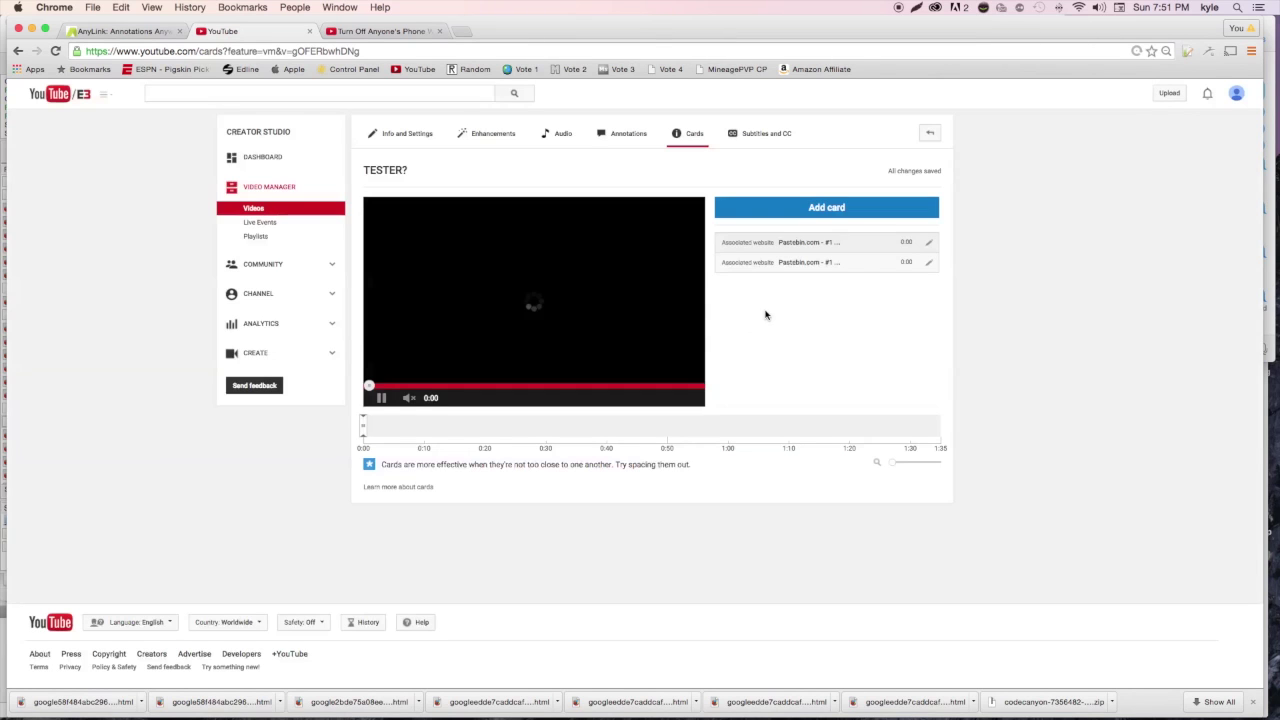
# Open the video's Annotations editor, then bring up AnyLink's Pricing page confirming premium is purchased
pyautogui.click(615, 135)
pyautogui.click(75, 30)
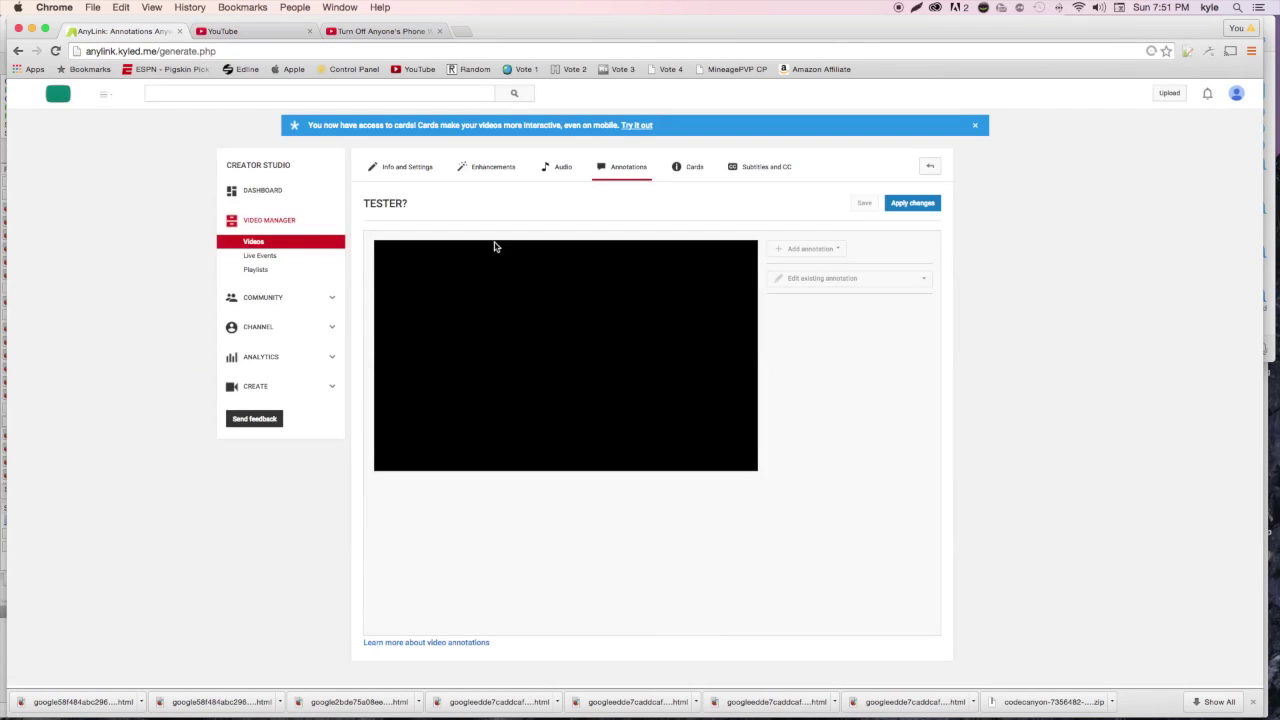
pyautogui.click(377, 95)
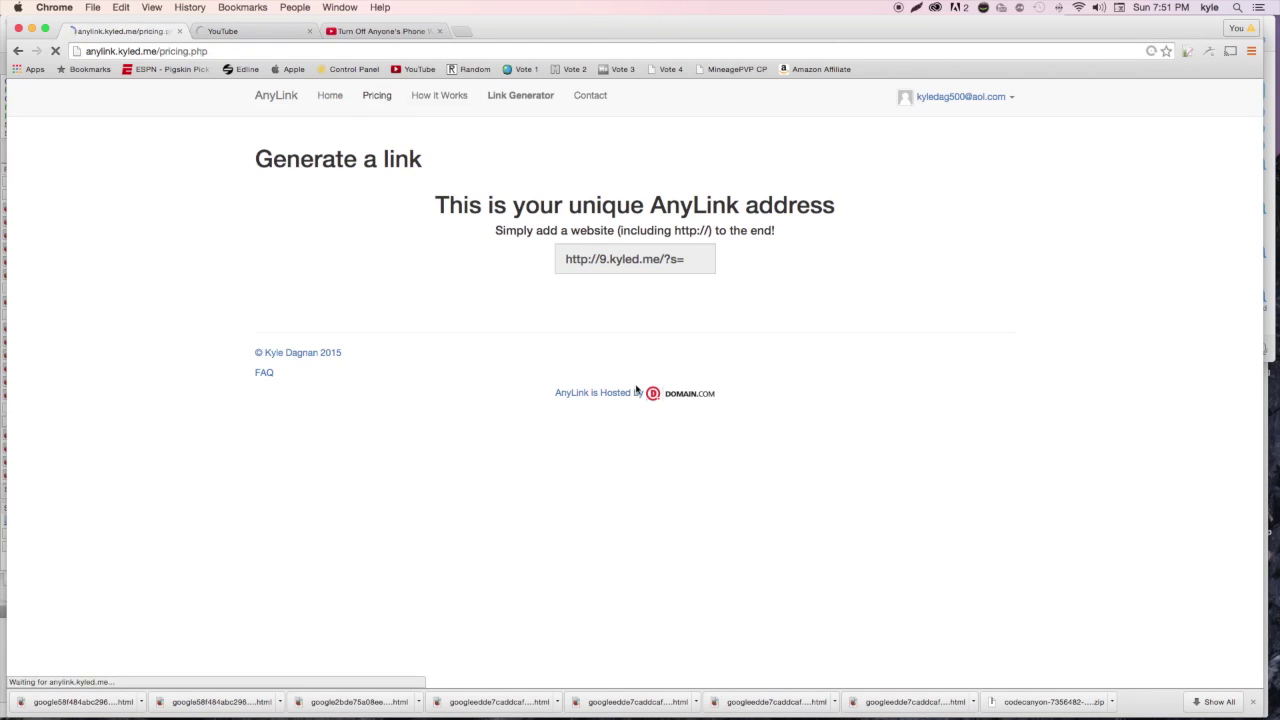